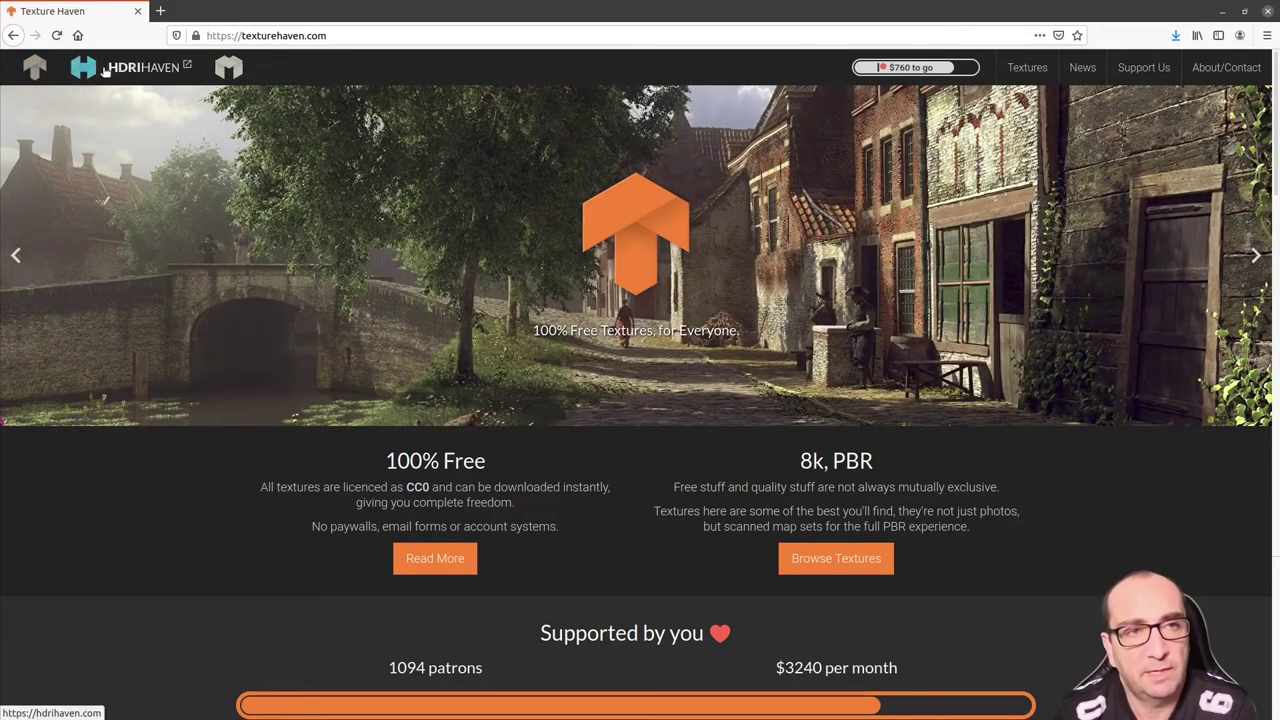
- Go to HDRI Haven's All HDRIs catalogue and scroll down through the panorama thumbnails
click(117, 67)
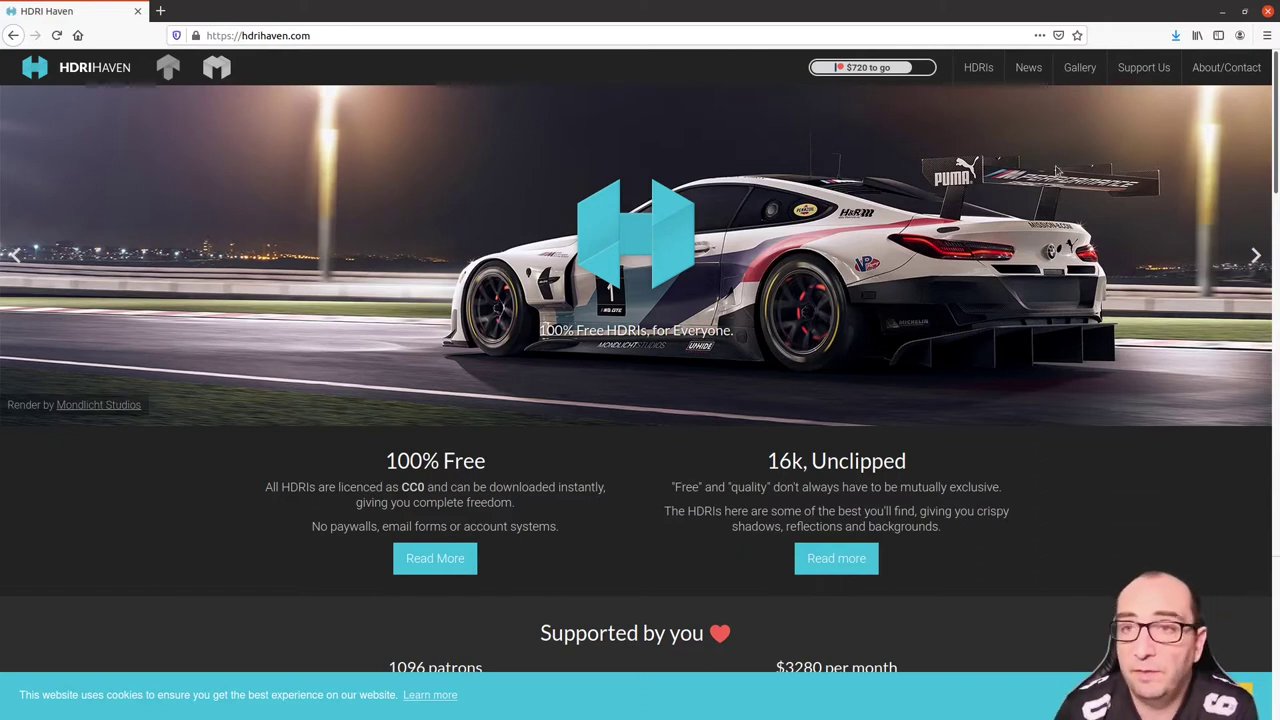
click(980, 70)
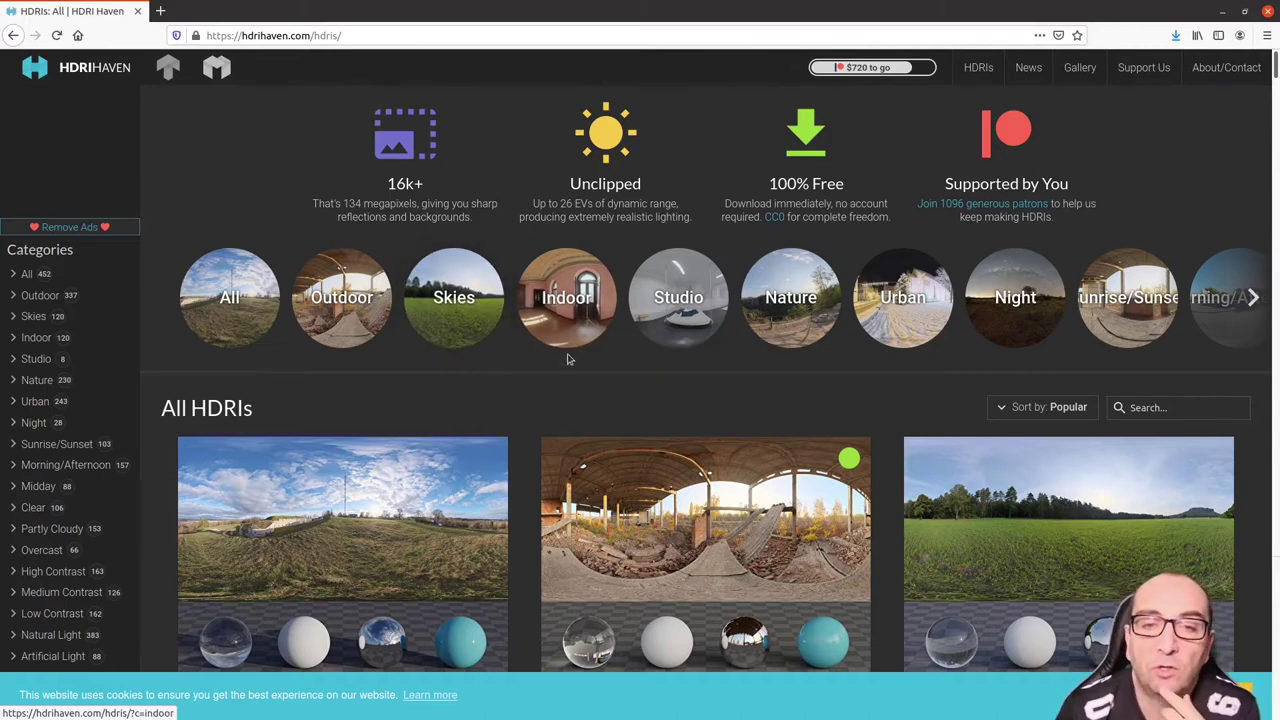
scroll(567, 360, down, 3)
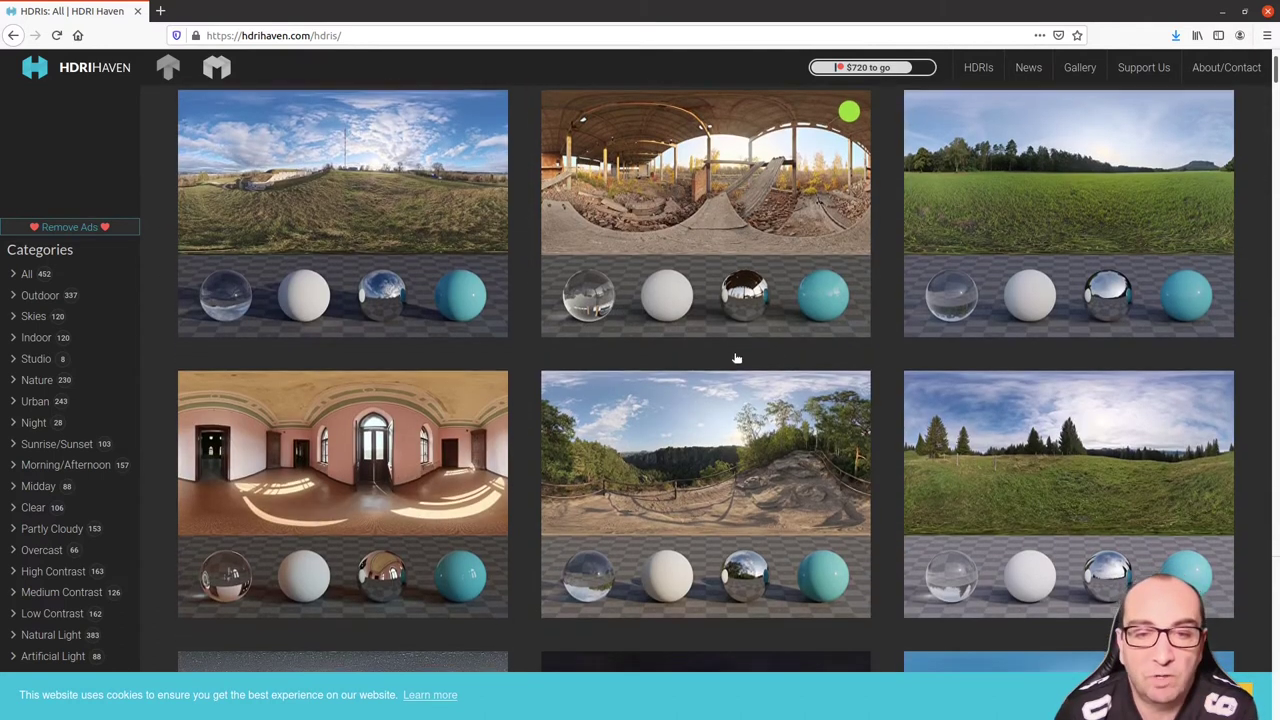
scroll(733, 360, down, 1)
scroll(730, 362, down, 2)
scroll(728, 363, down, 1)
scroll(725, 366, down, 2)
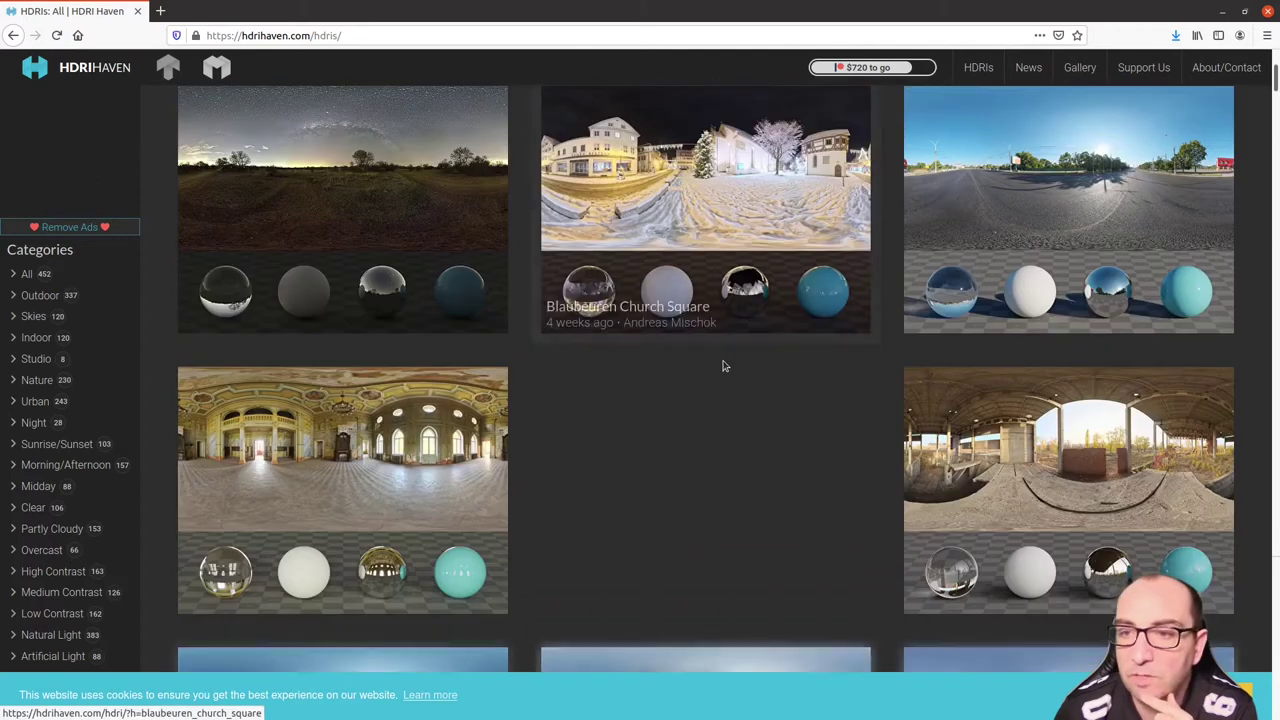
scroll(724, 366, down, 2)
scroll(722, 364, down, 1)
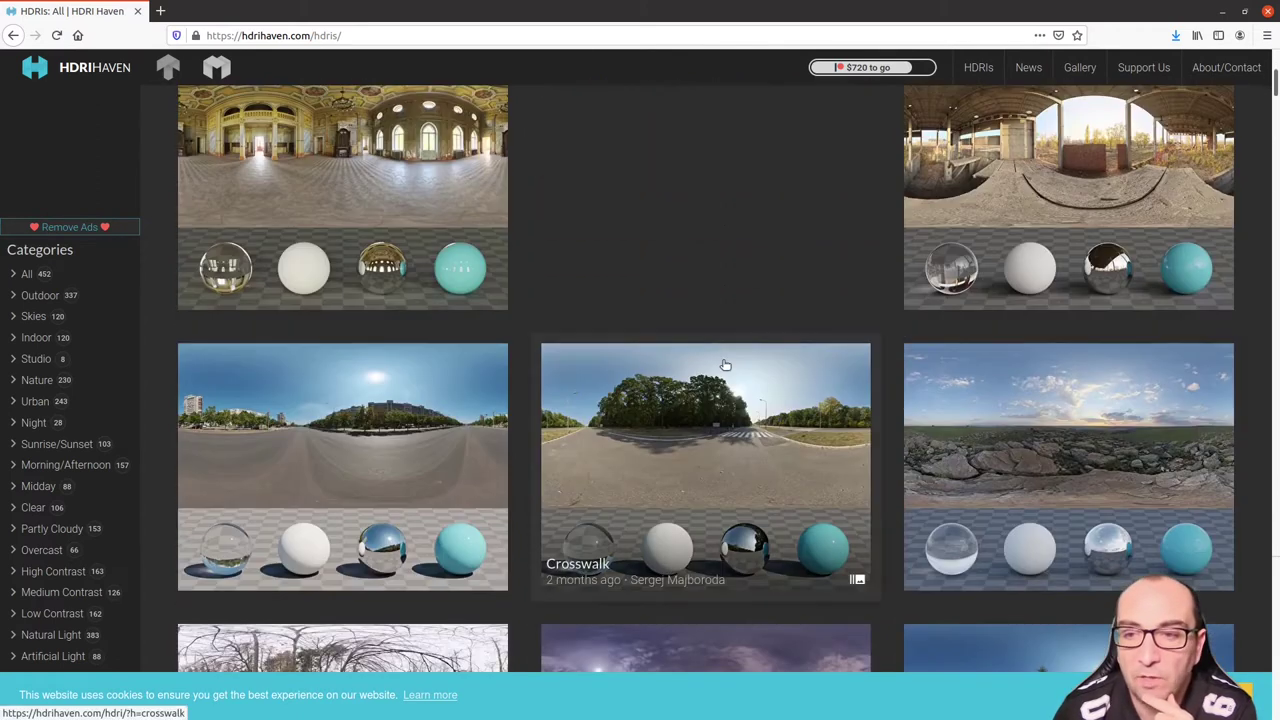
- Open the Kloppenheim 06 HDRI page and scroll to its 1k–24k download resolutions
click(1014, 414)
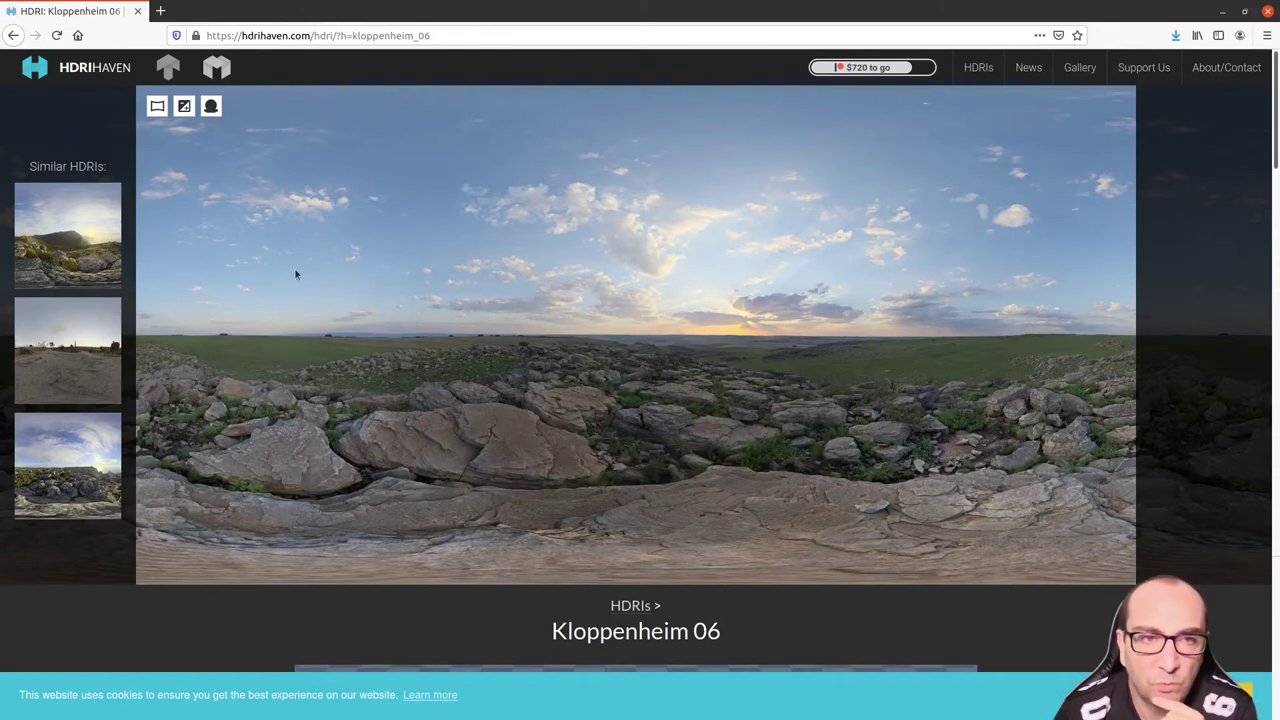
scroll(706, 412, down, 2)
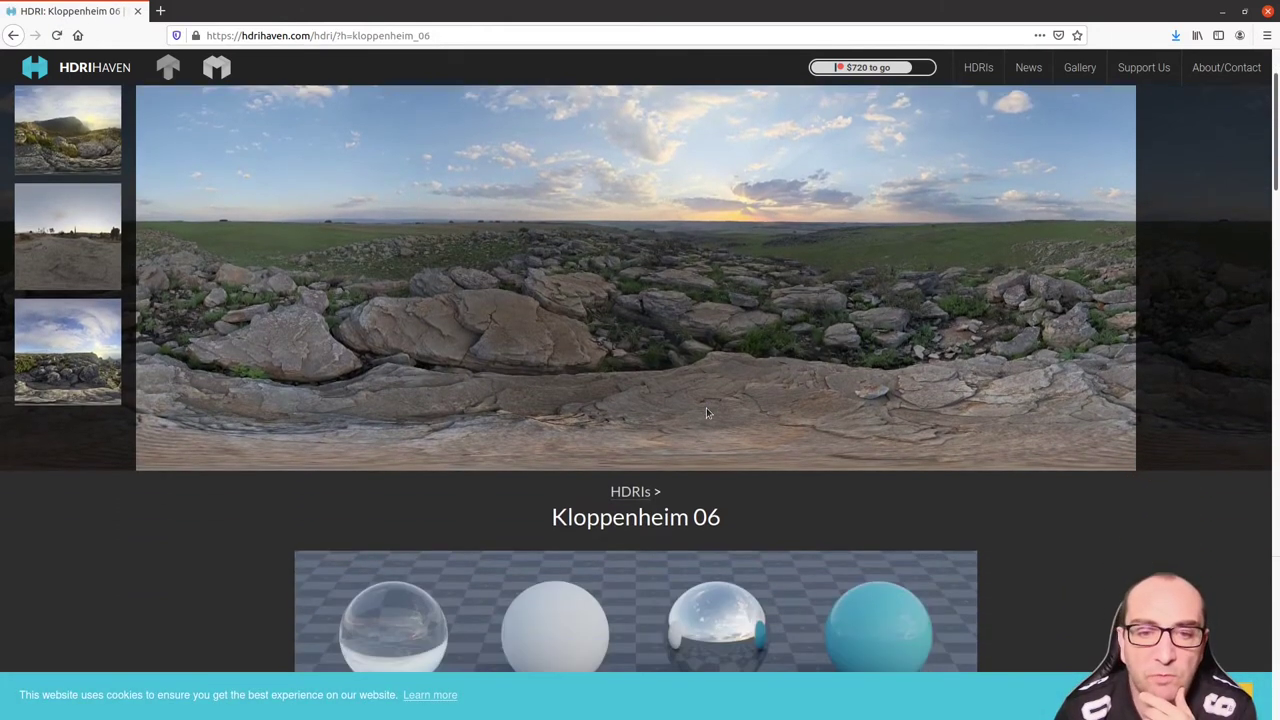
scroll(706, 412, down, 2)
scroll(715, 367, up, 2)
scroll(716, 368, up, 1)
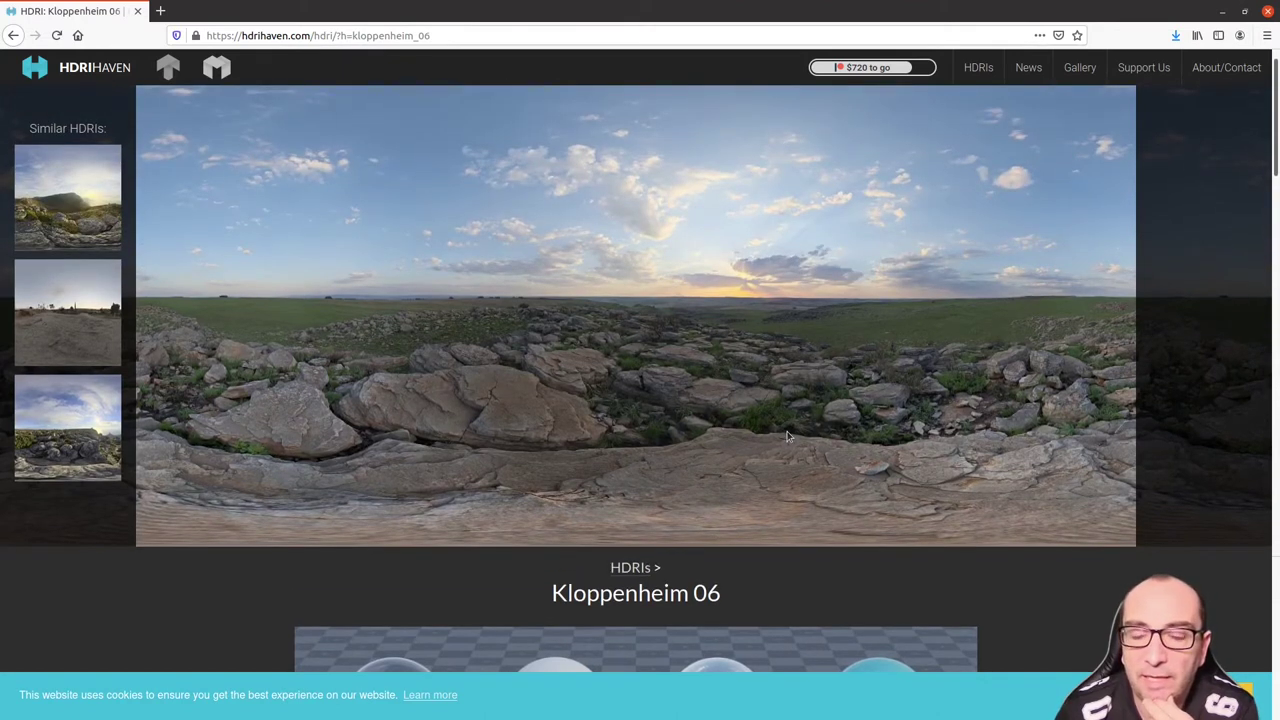
scroll(786, 436, down, 5)
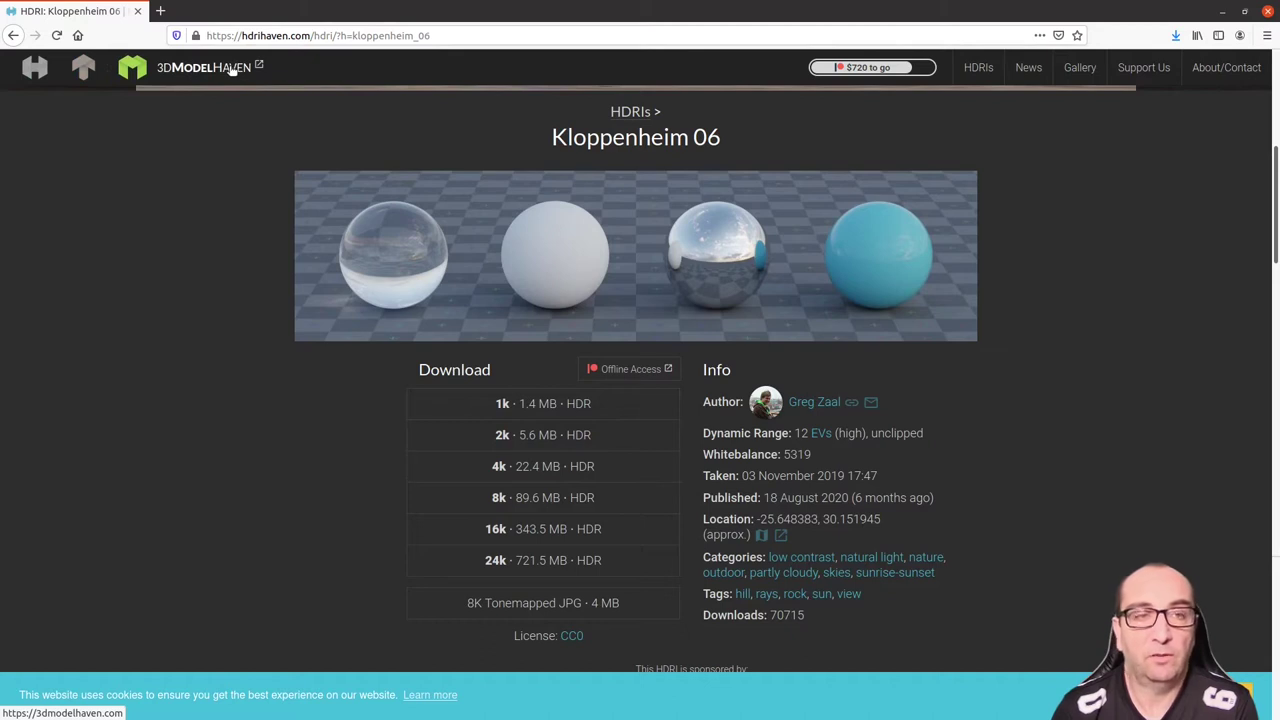
- Browse 3D Model Haven's Outdoor Industrial models and open the Barrel_01 page
click(231, 67)
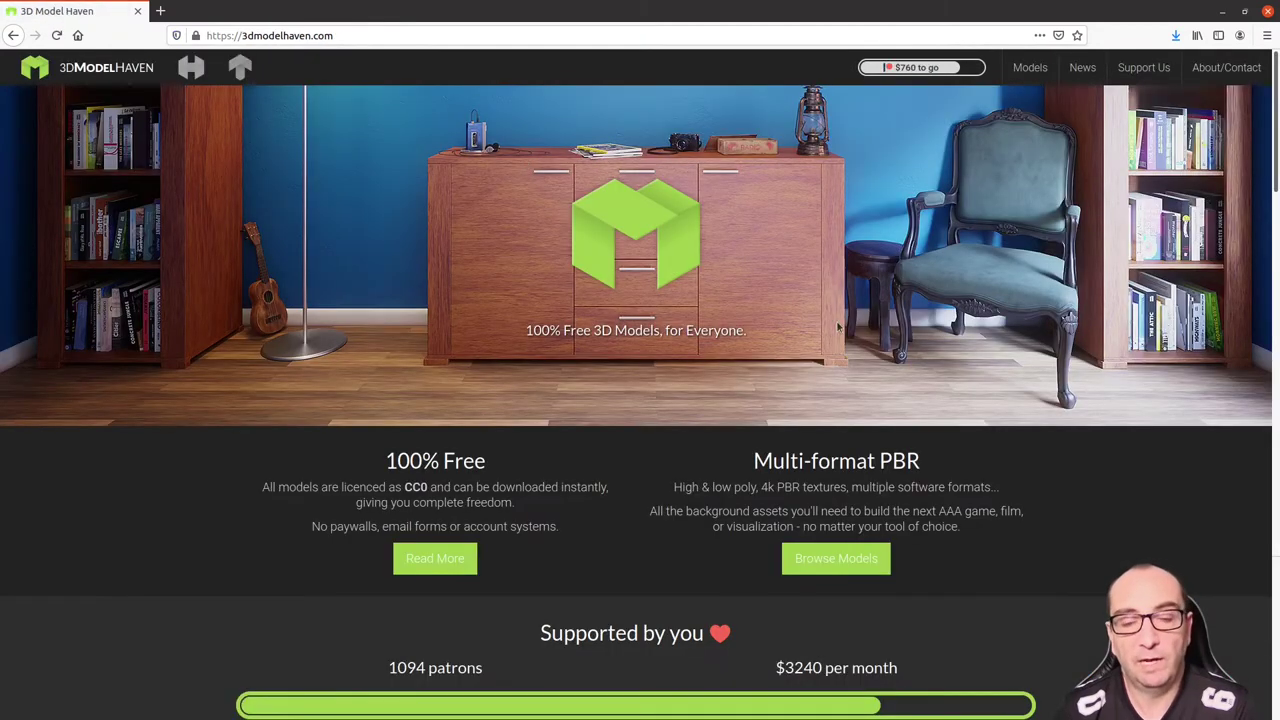
click(1030, 67)
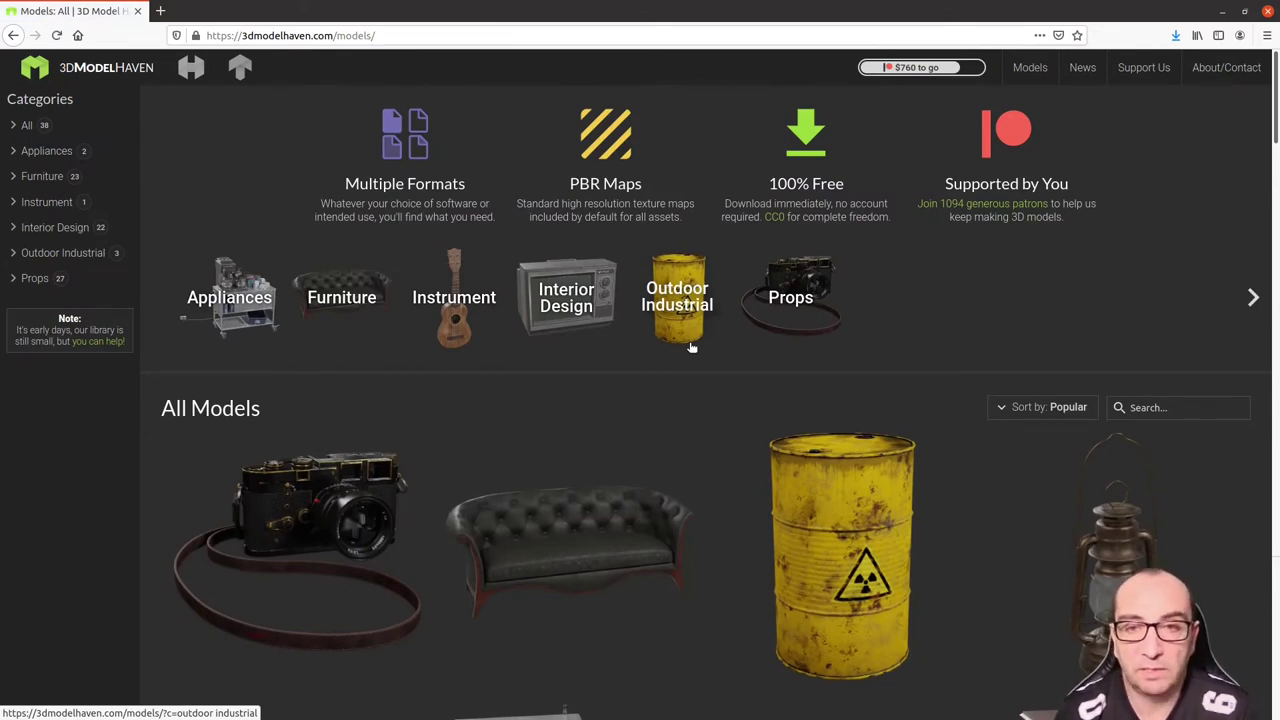
click(694, 297)
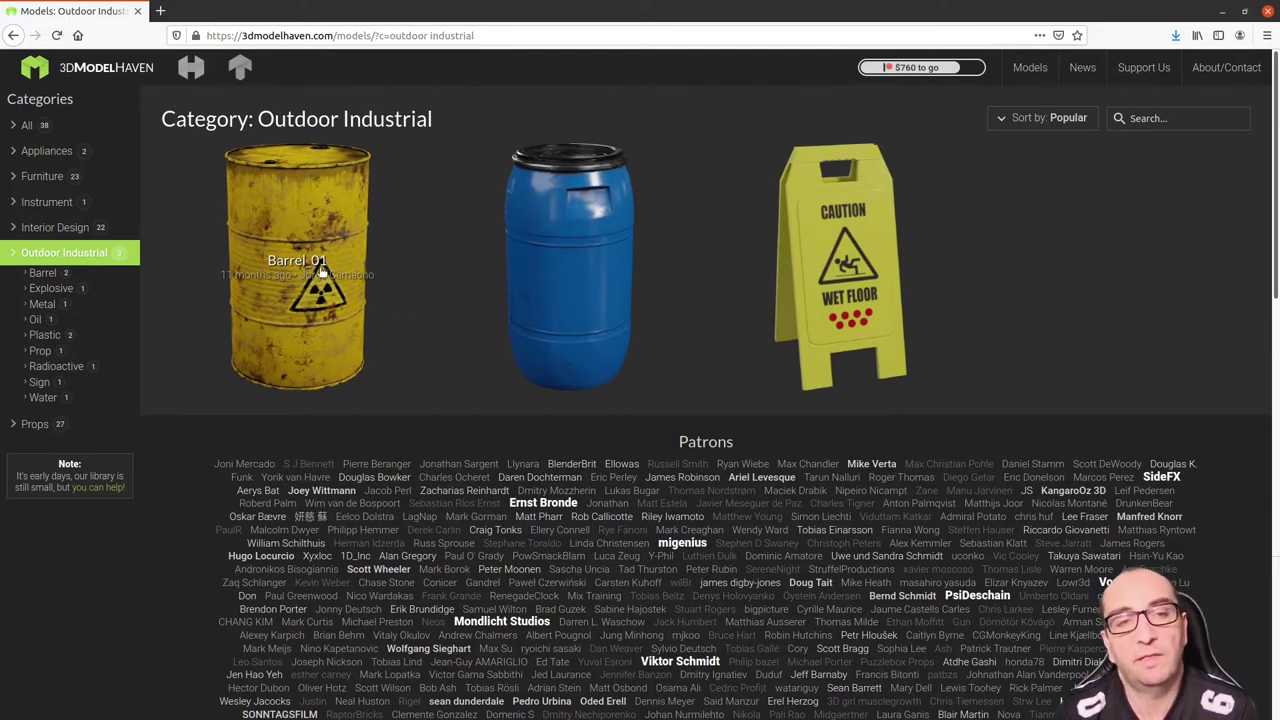
click(364, 269)
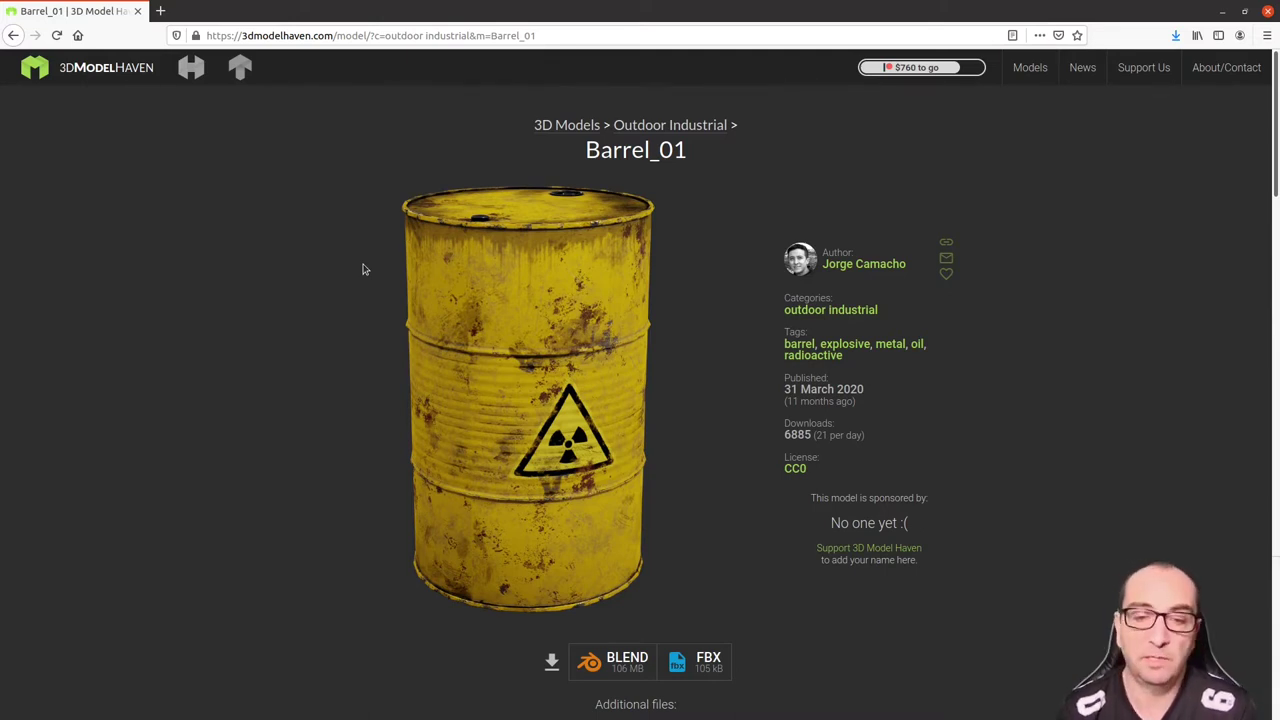
- Scroll through Barrel_01's additional files to see the Explosive, OxideGrey and Radiation texture sets
scroll(455, 390, down, 2)
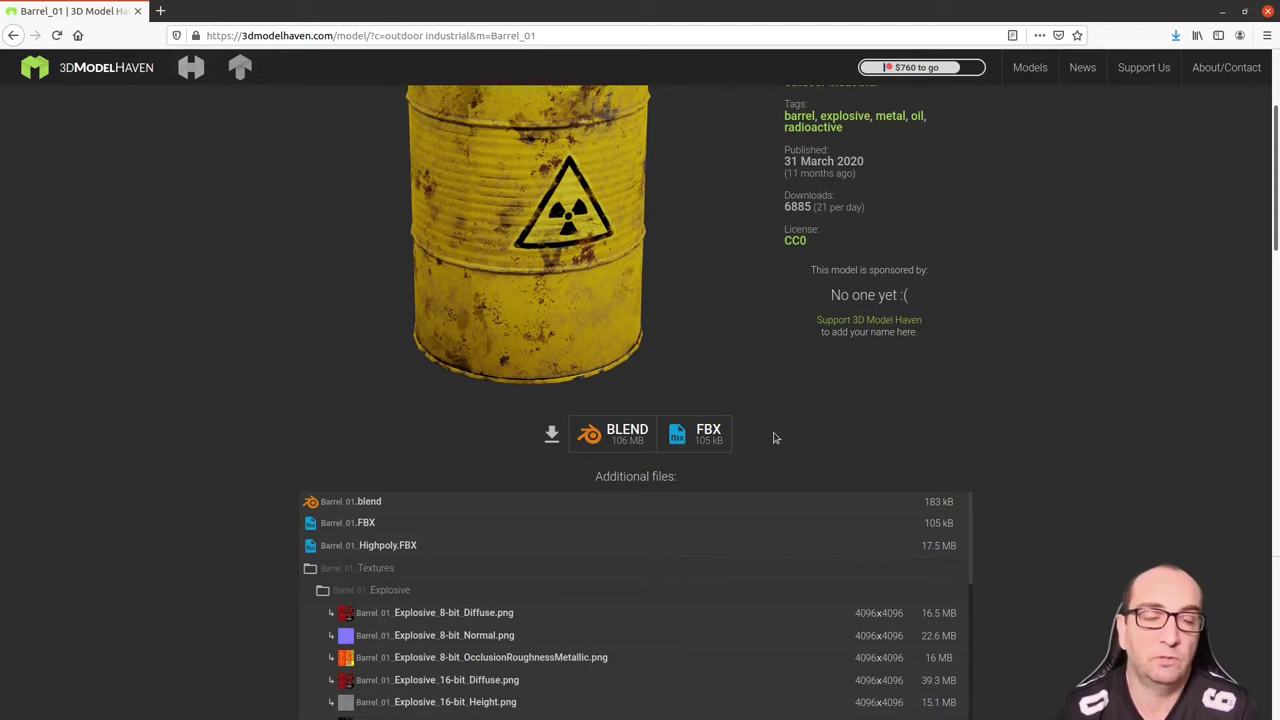
scroll(773, 438, down, 3)
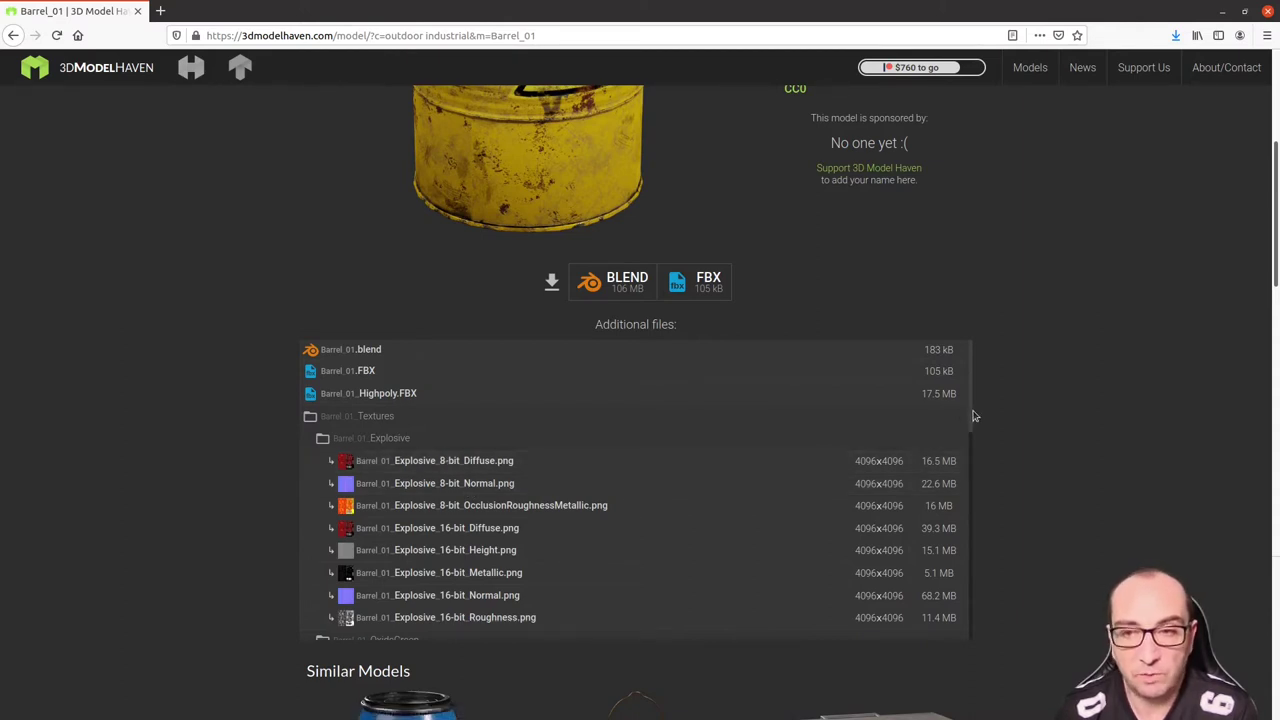
drag(971, 419, 969, 619)
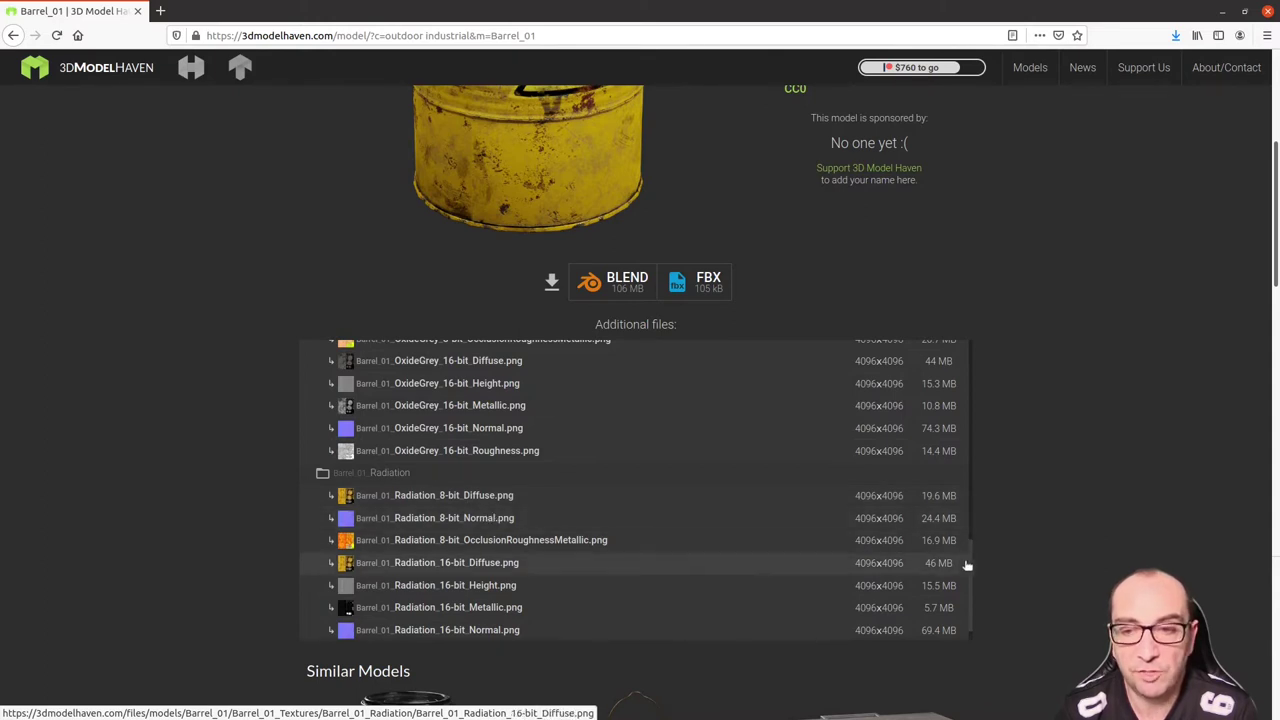
drag(967, 566, 949, 384)
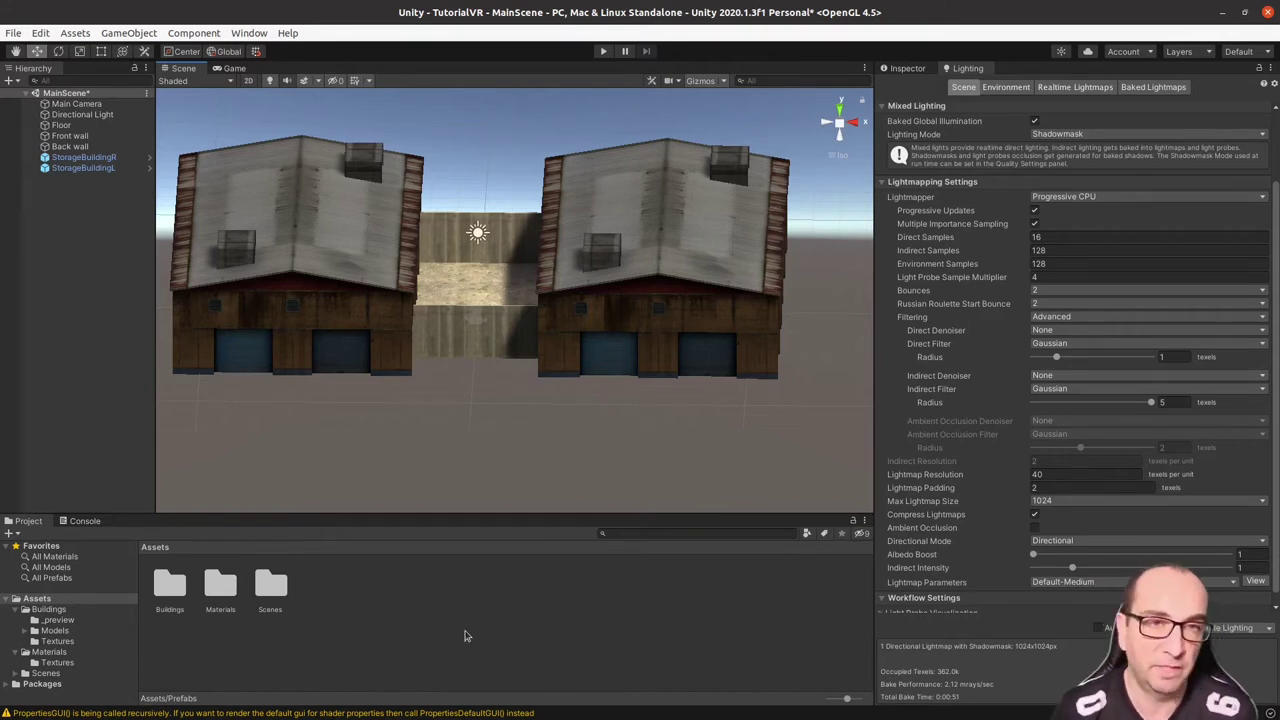
- Create a Sky folder in Assets and import kloppenheim_06_4k.hdr into it
right_click(373, 605)
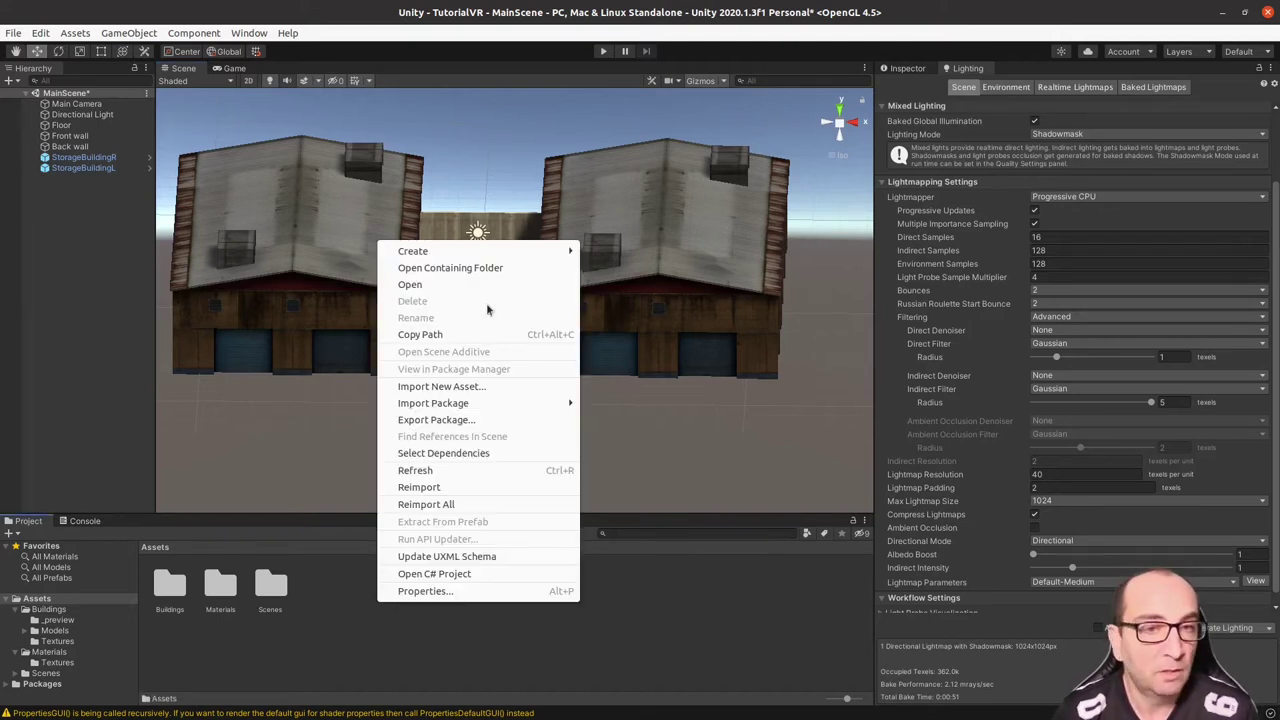
mouse_move(489, 258)
click(623, 169)
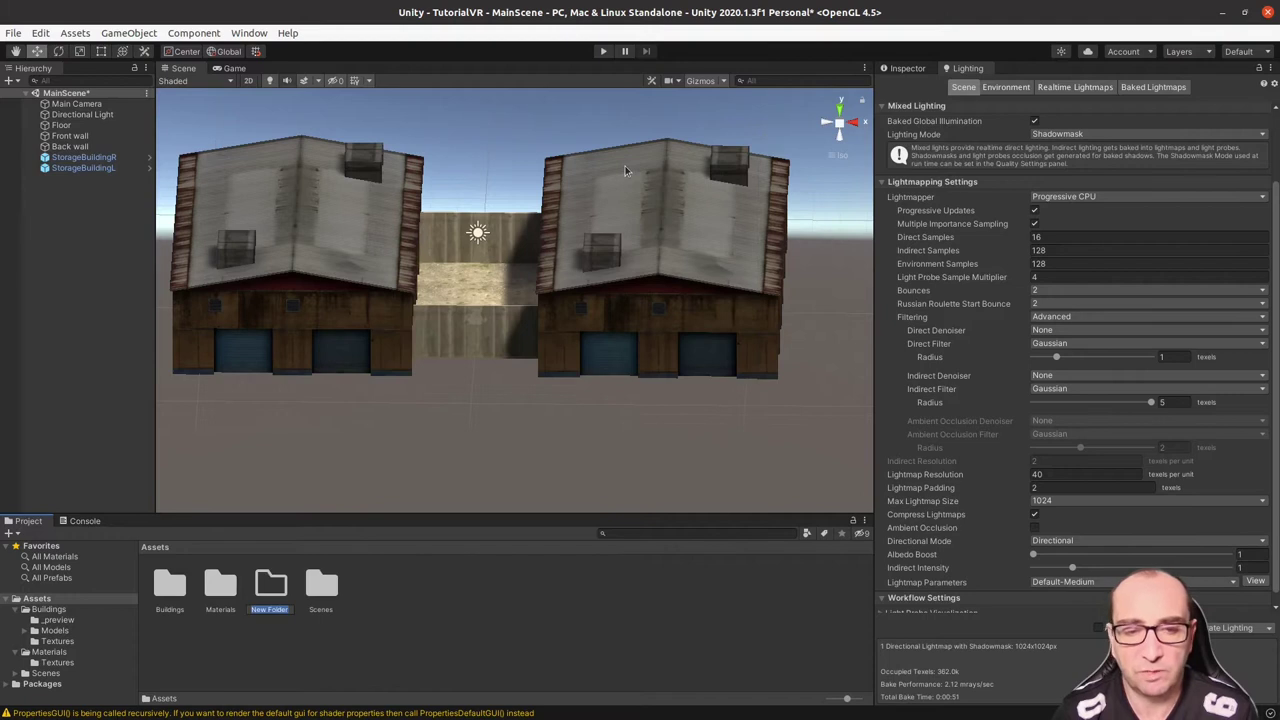
text(Sky)
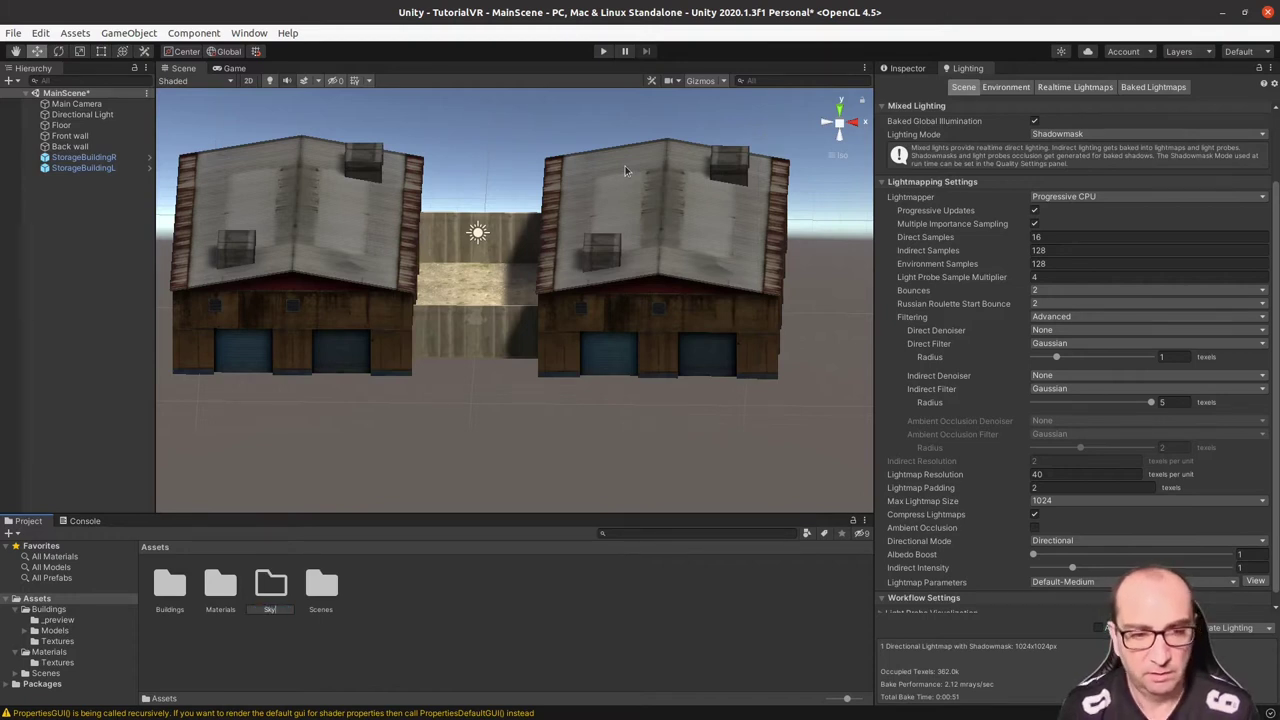
key(Return)
key(Return)
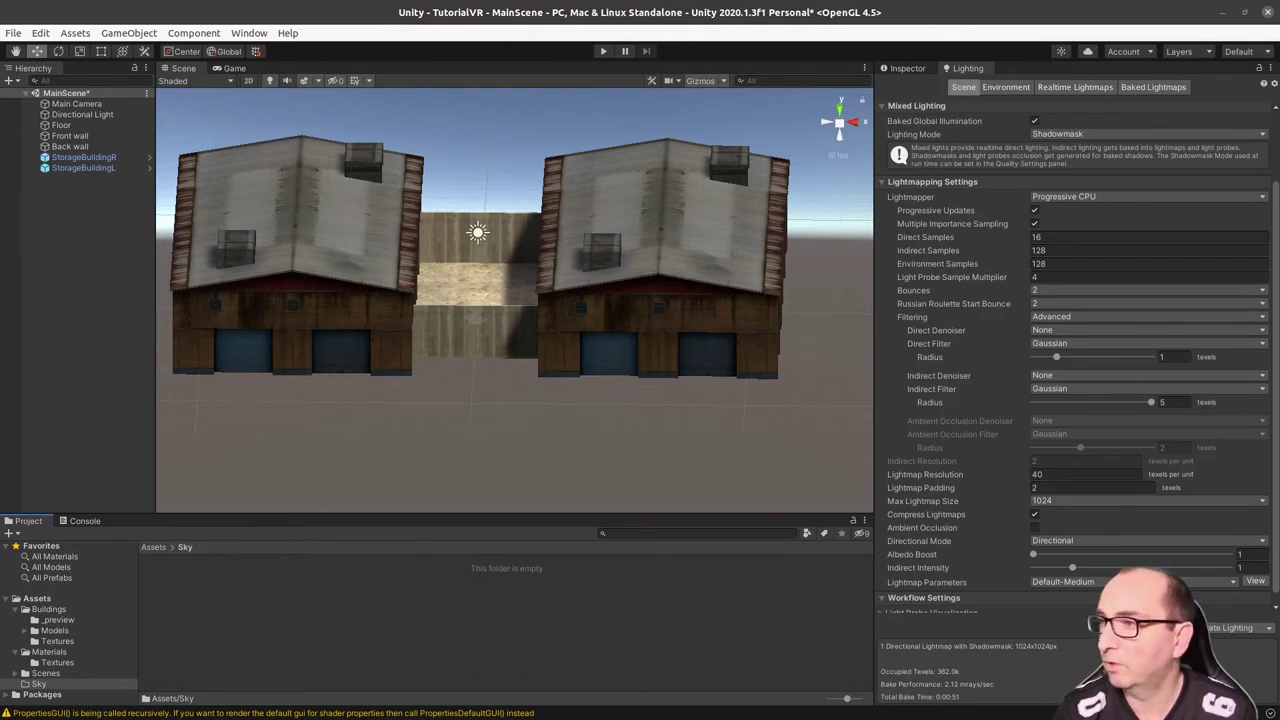
drag(854, 600, 600, 625)
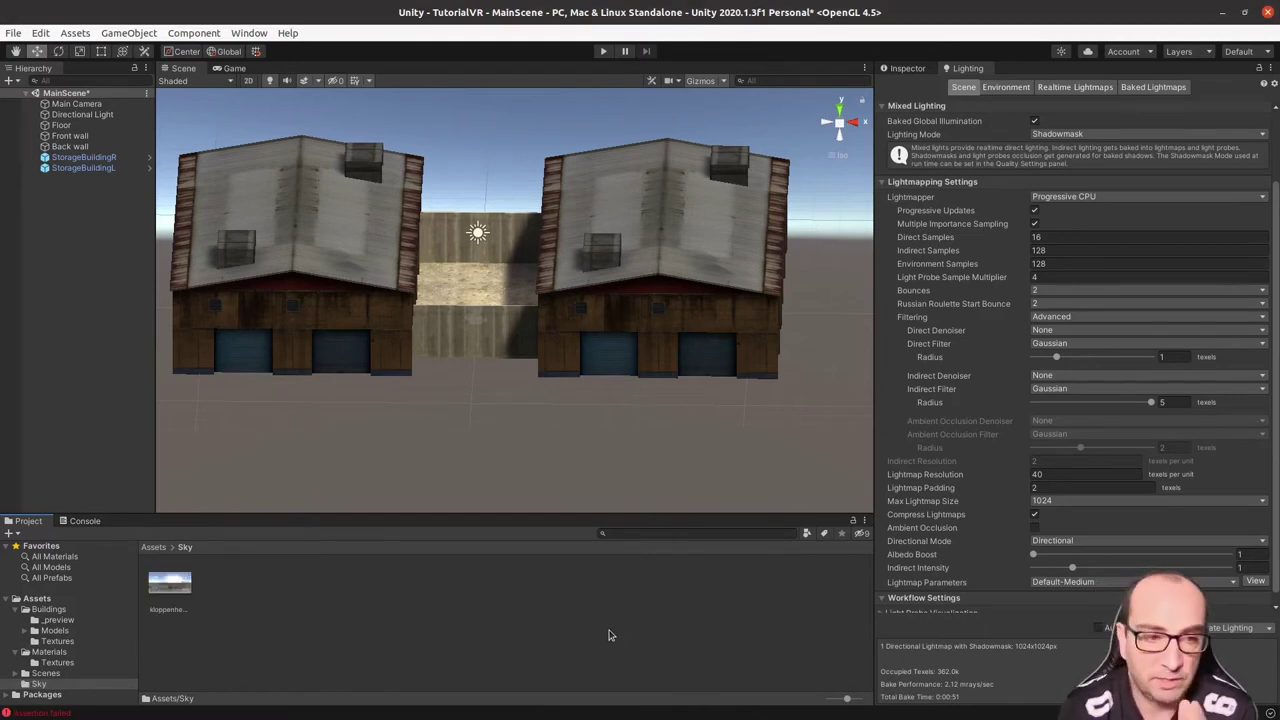
click(171, 588)
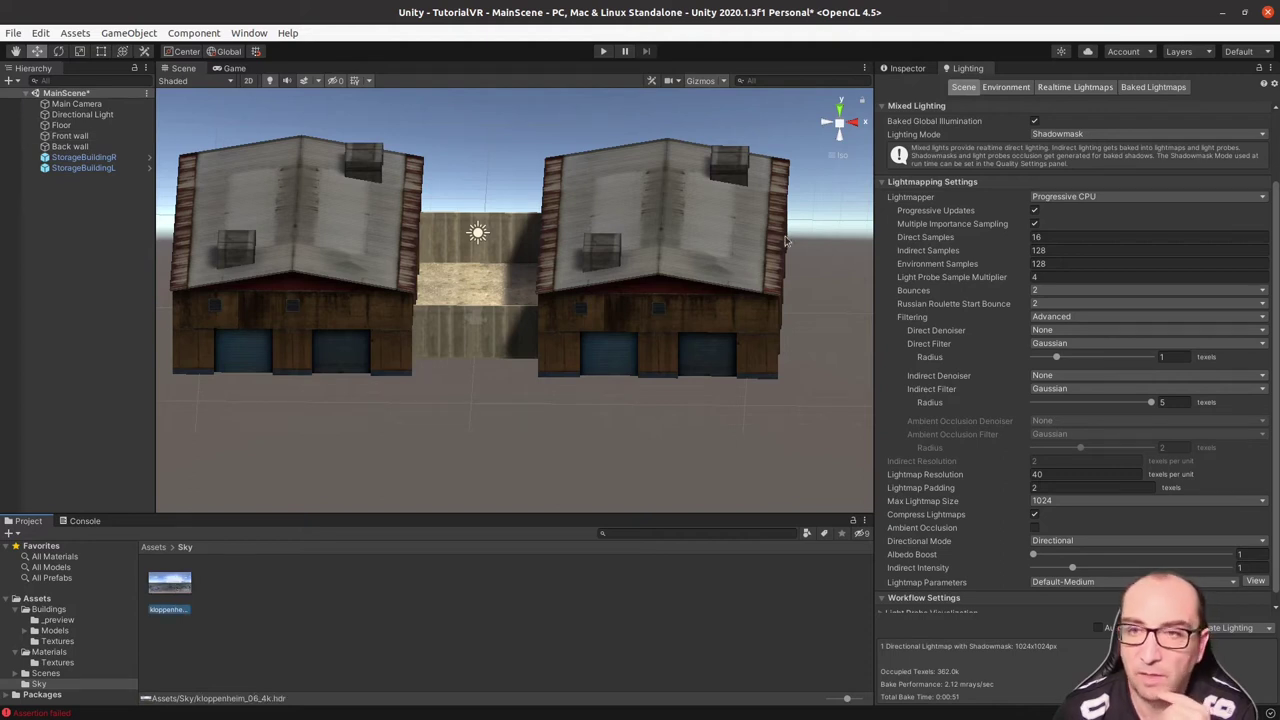
- Change kloppenheim_06_4k.hdr's Texture Shape from 2D to Cube and apply the reimport
click(914, 68)
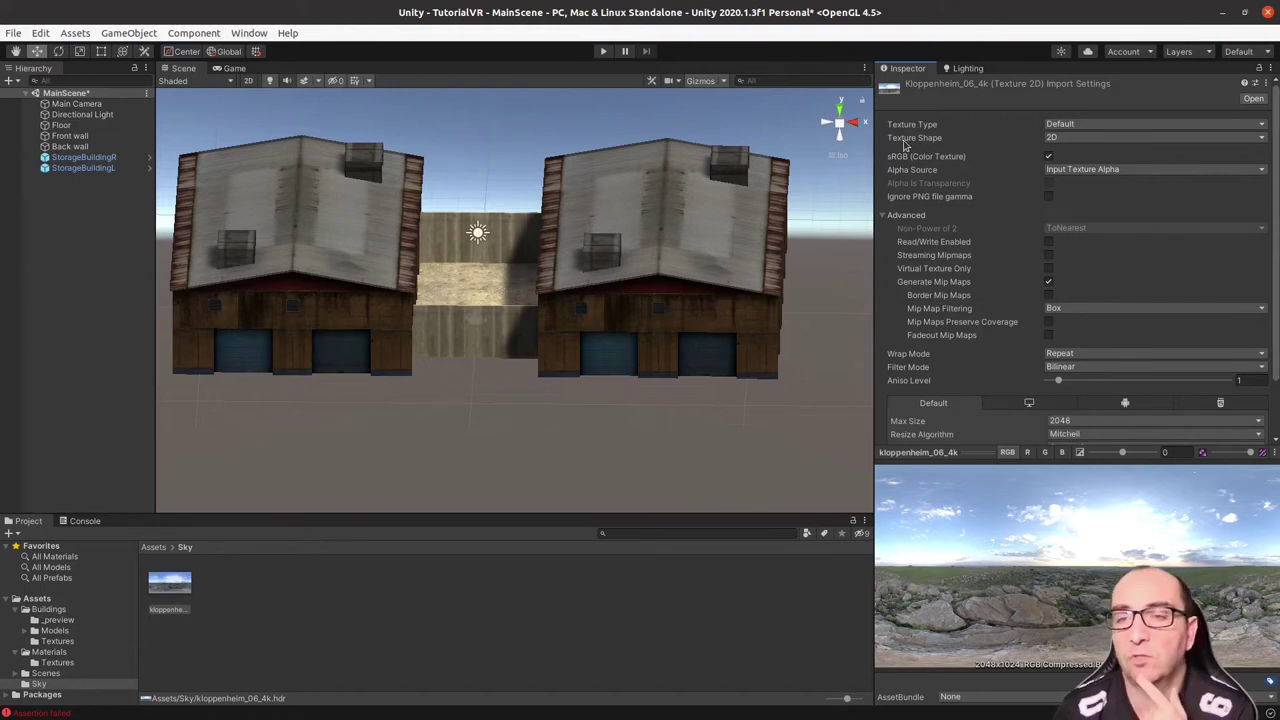
click(1066, 139)
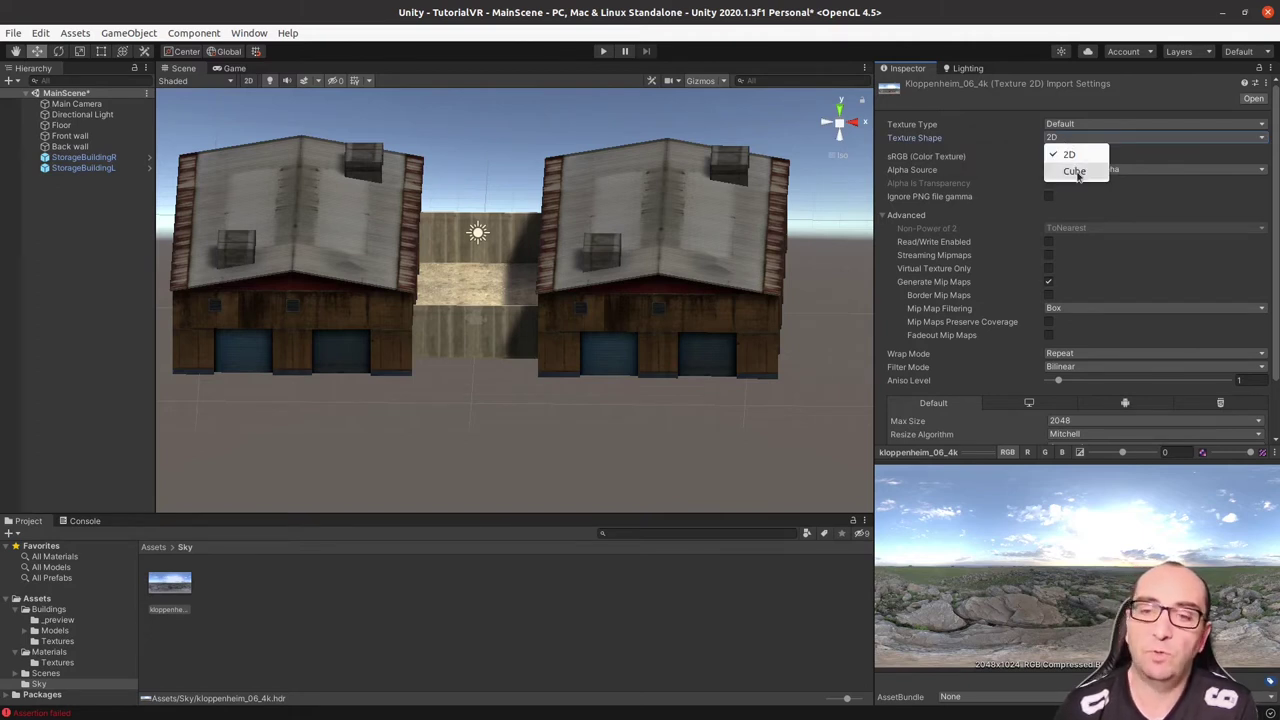
click(1076, 172)
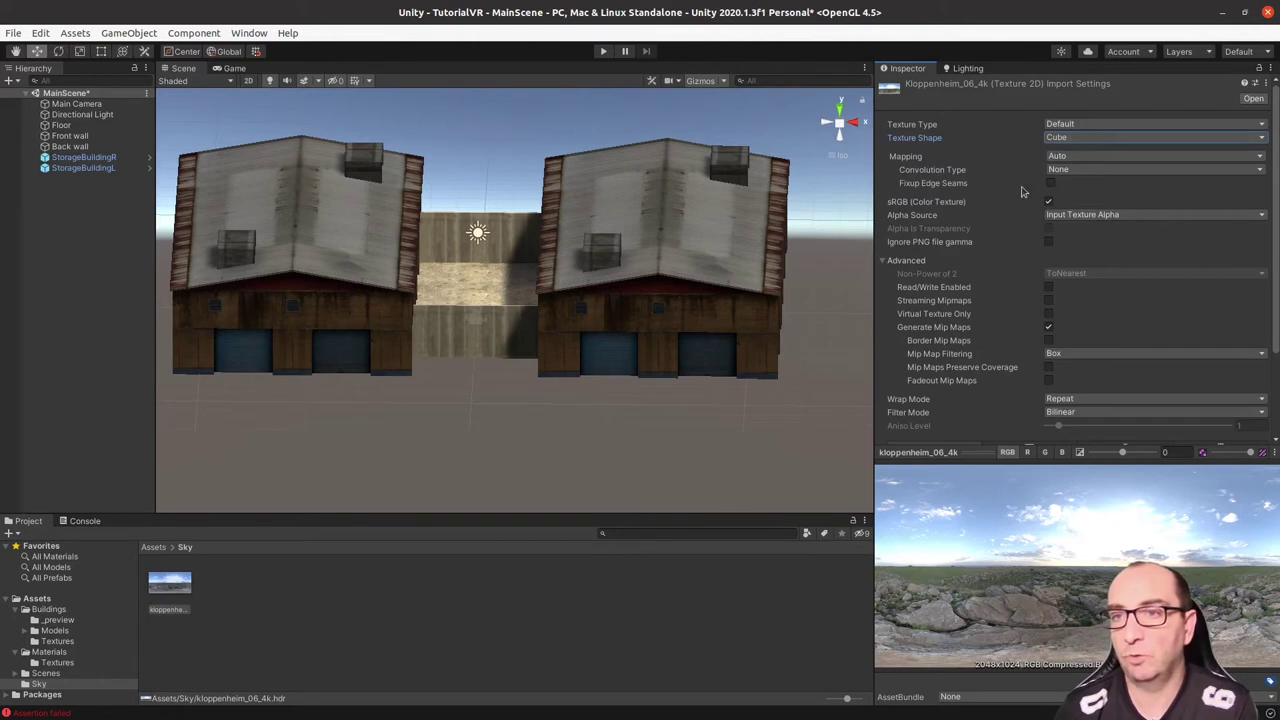
drag(1274, 207, 1276, 322)
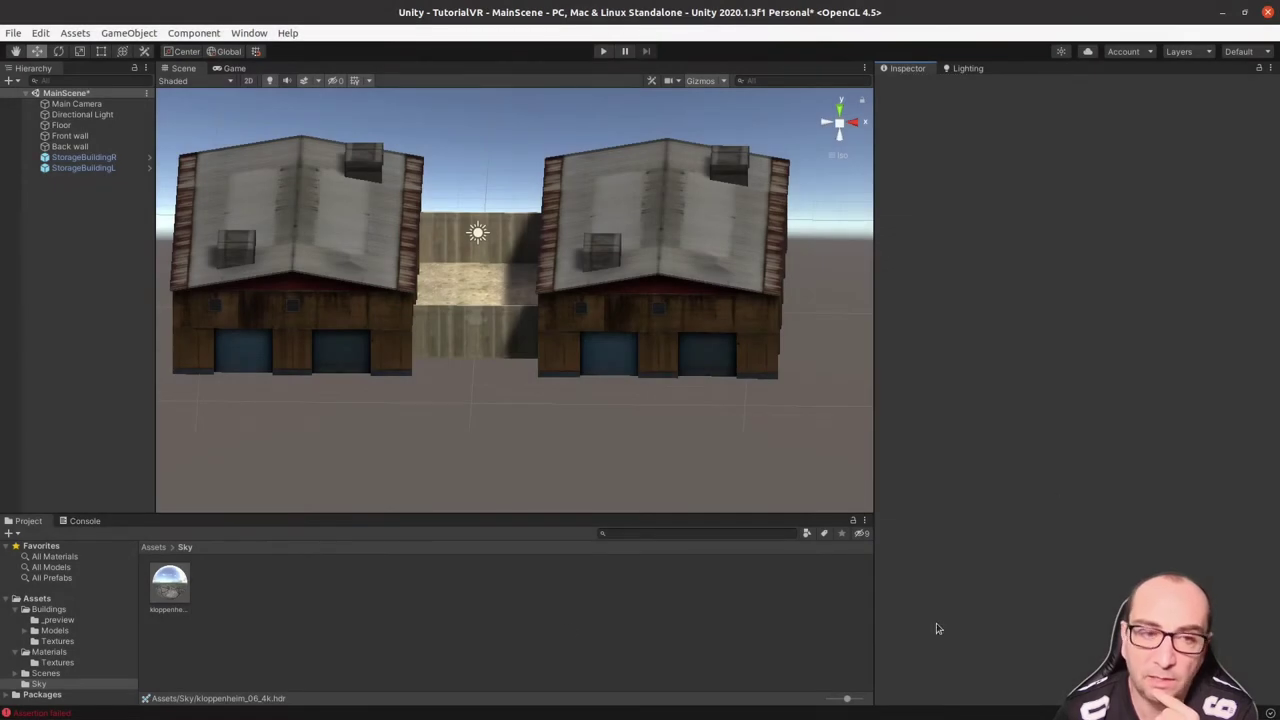
- Preview the Kloppenheim cubemap, then create a new material named Sky in the Sky folder
click(180, 594)
drag(1068, 555, 1078, 595)
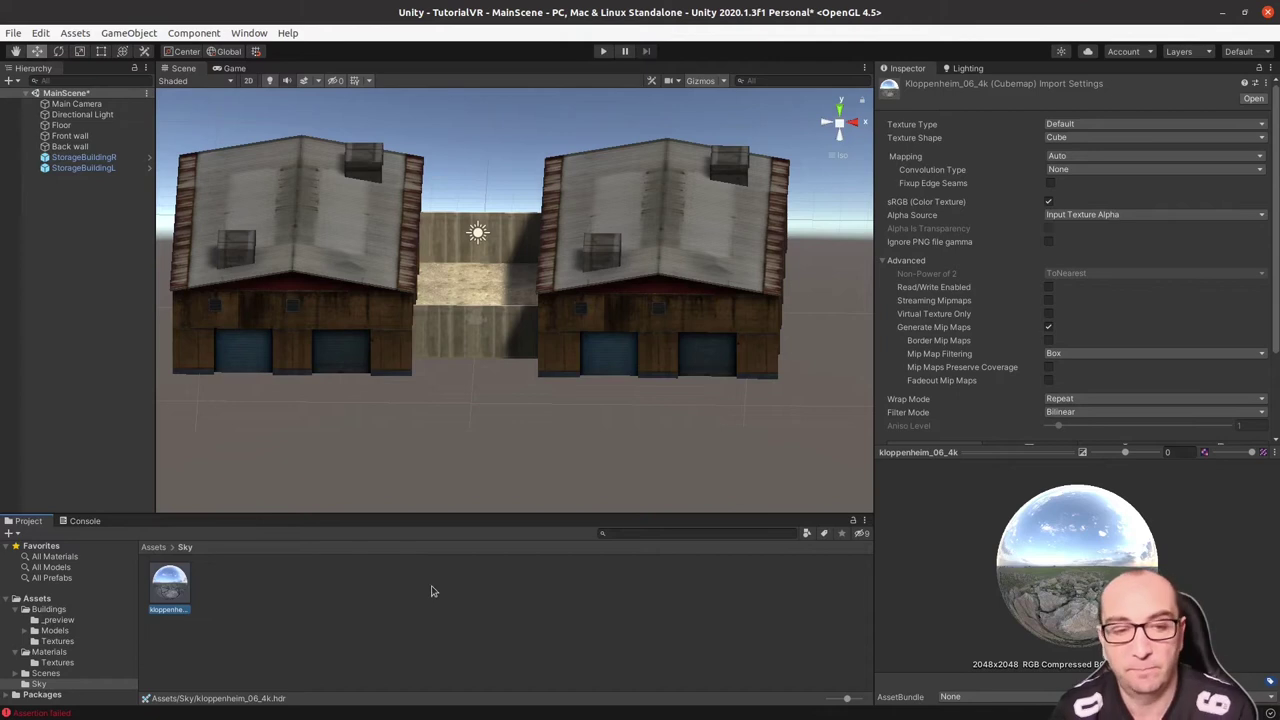
right_click(307, 600)
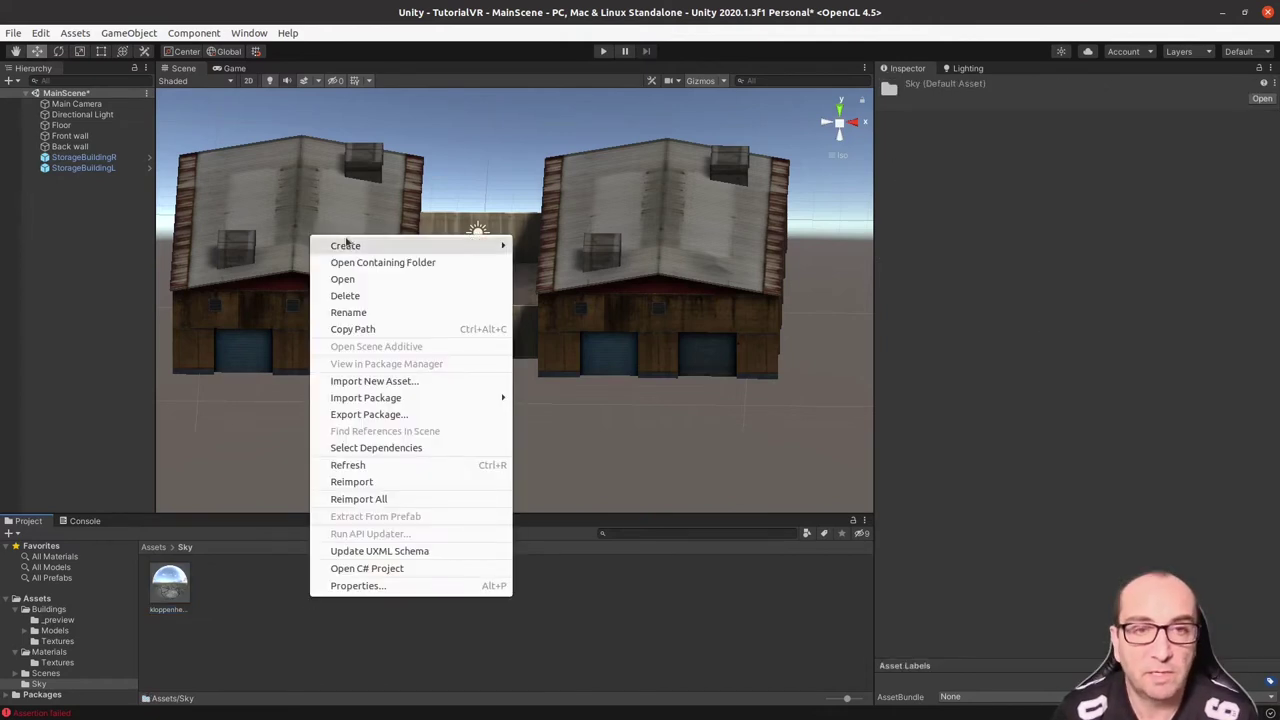
mouse_move(396, 255)
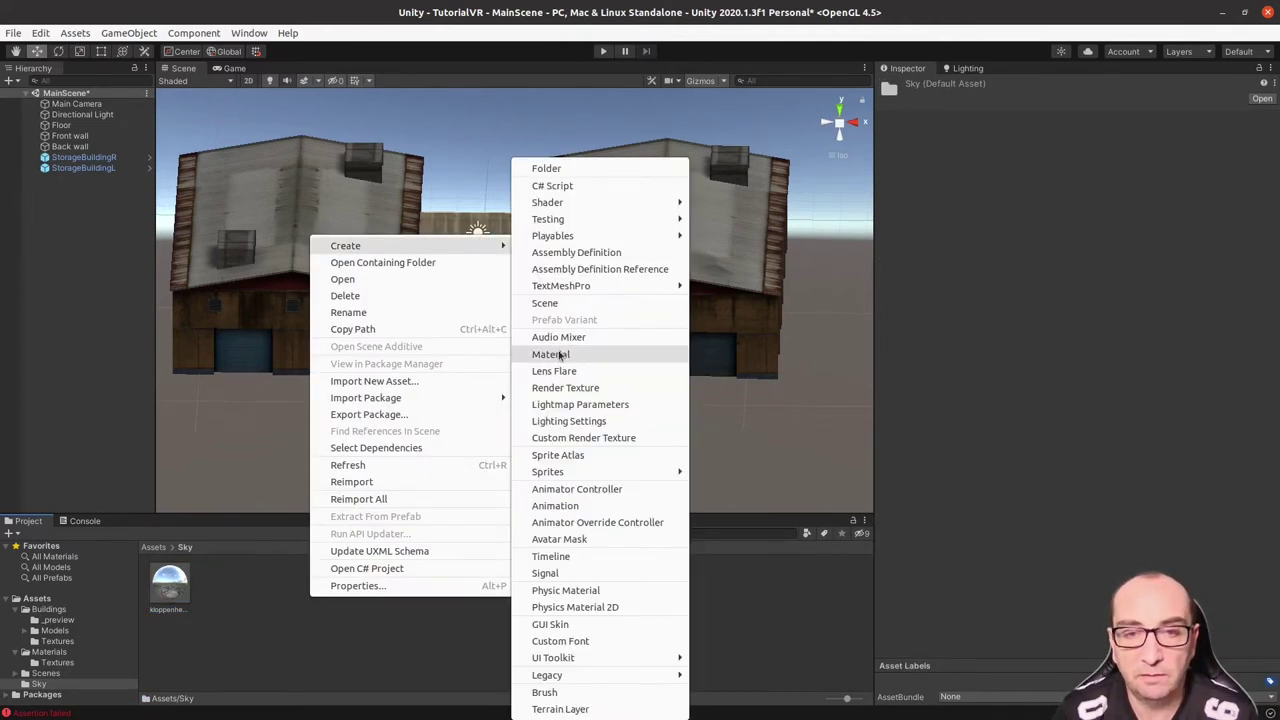
click(560, 355)
text(Sky)
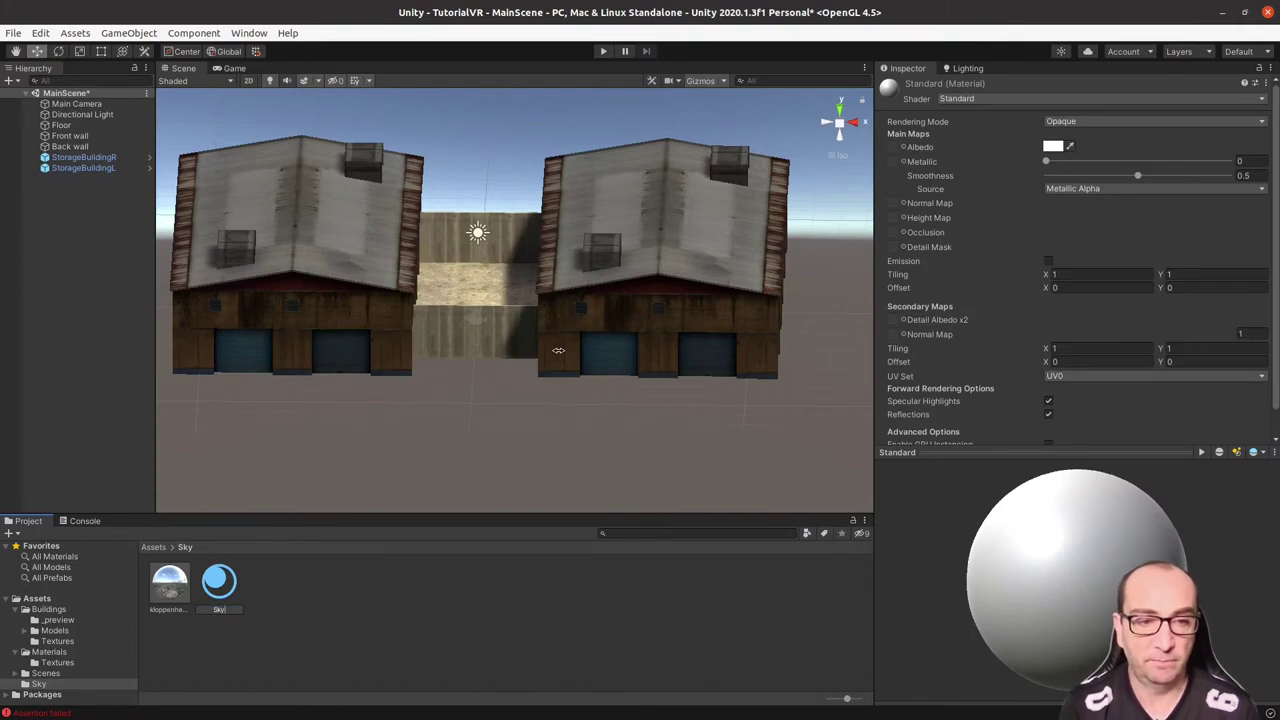
key(Return)
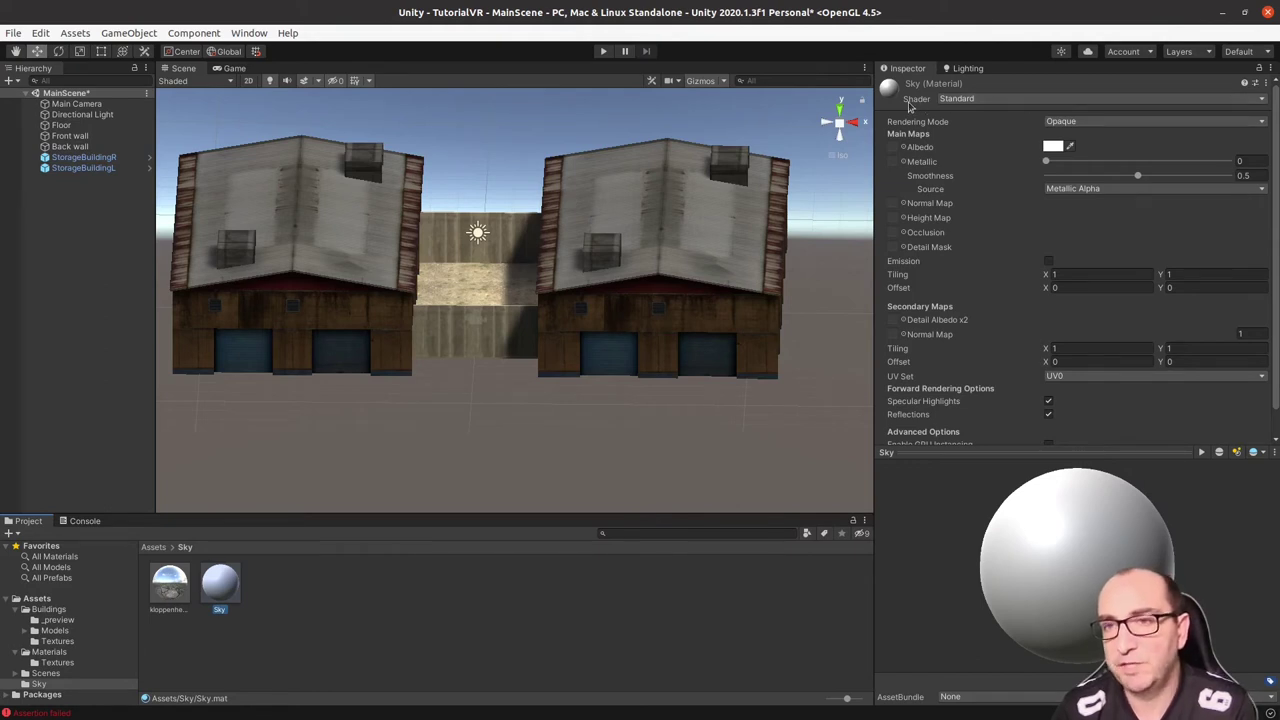
- Set the Sky material's shader to Skybox/Cubemap
click(987, 100)
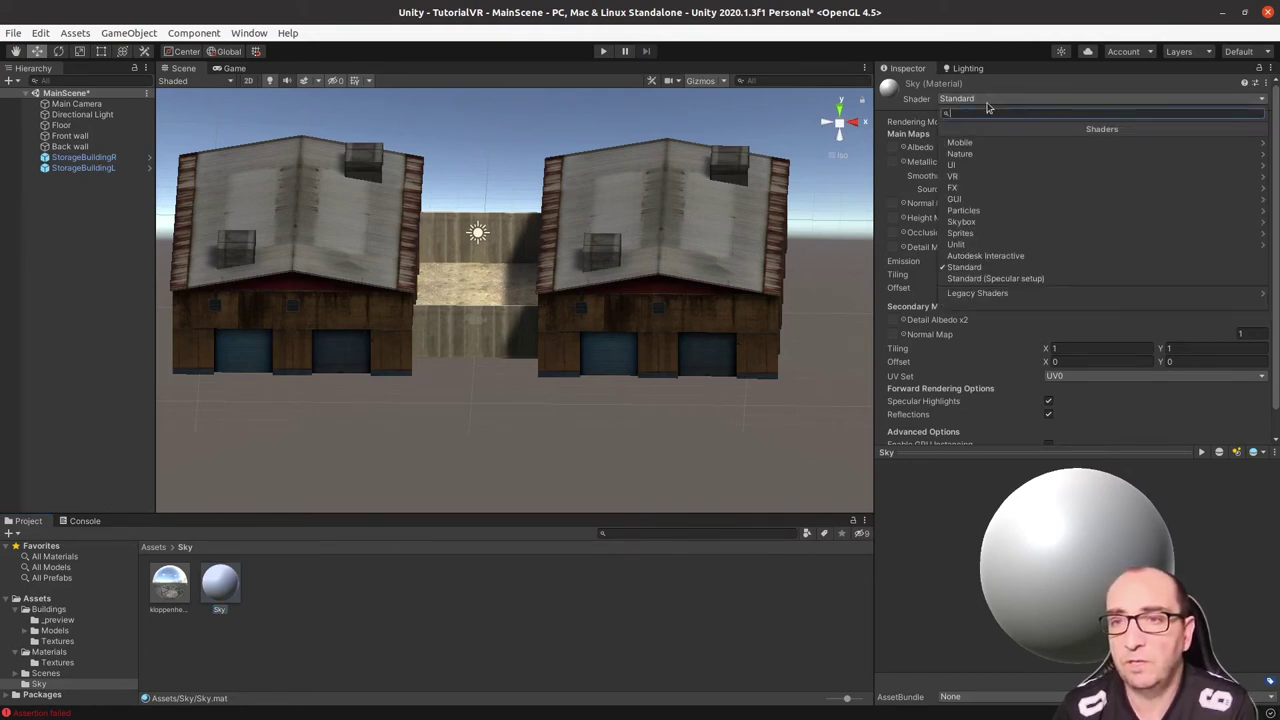
click(986, 223)
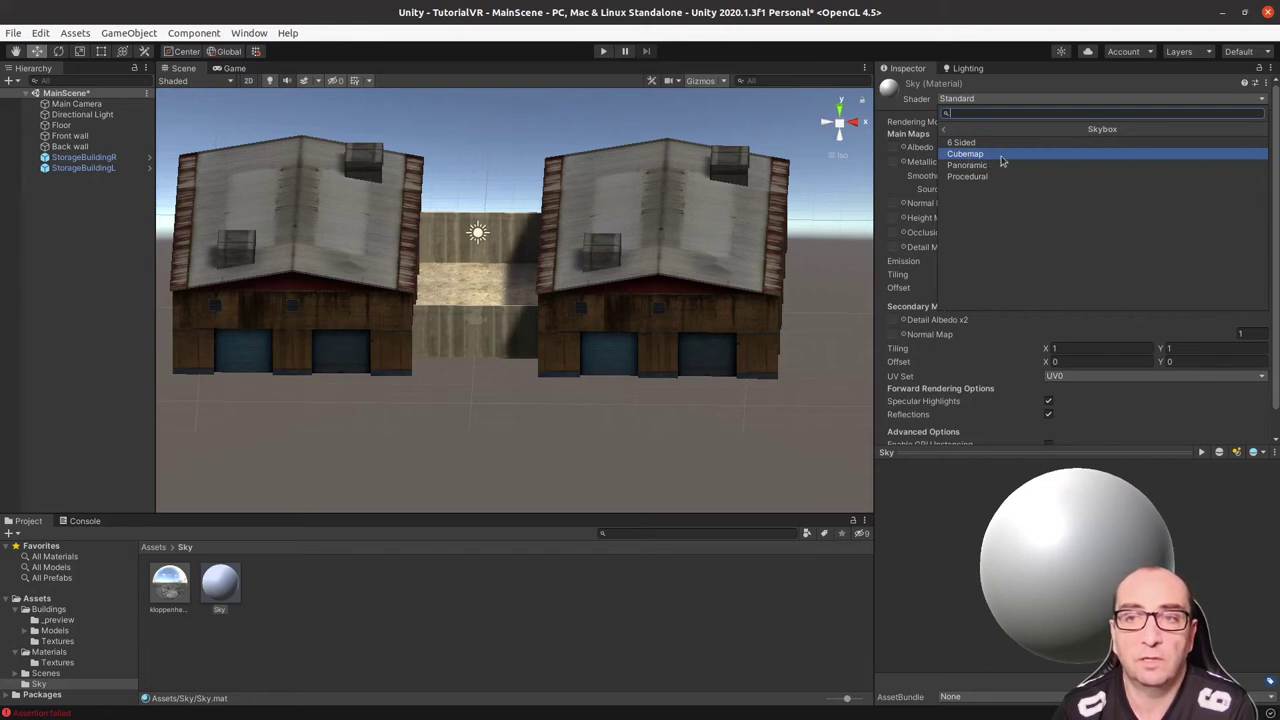
click(1002, 158)
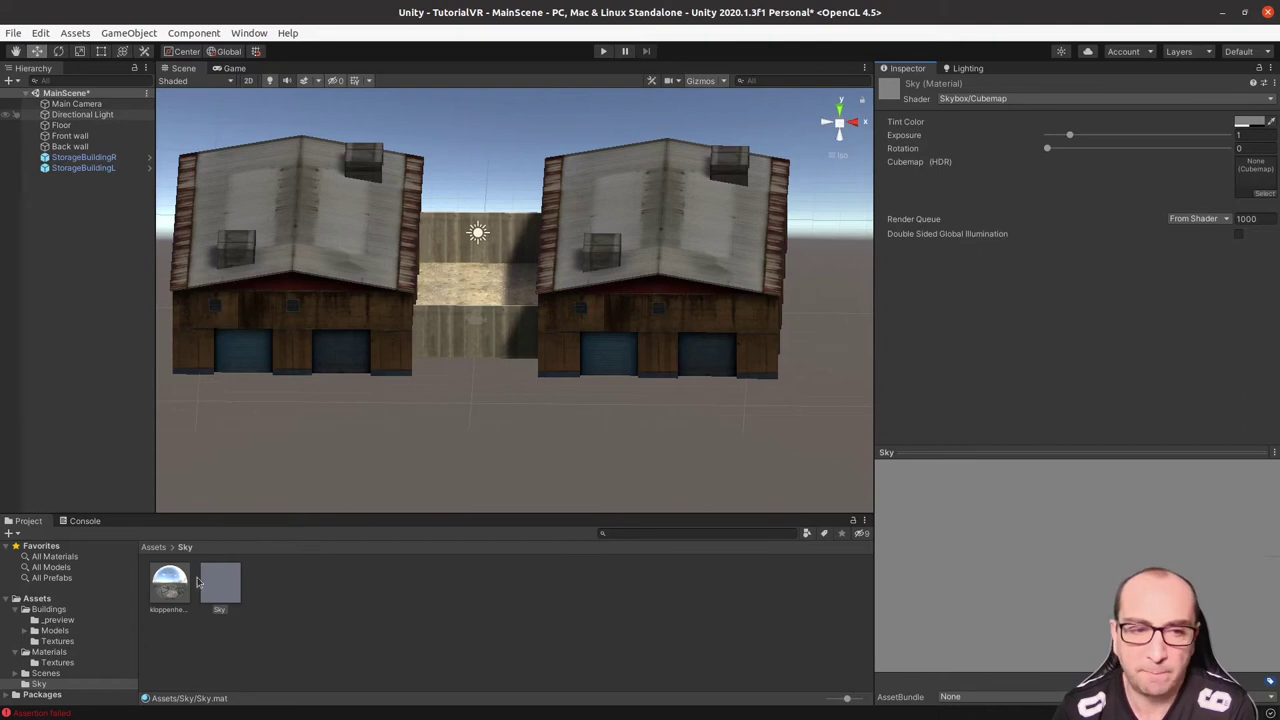
- Assign kloppenheim_06_4k as the Sky material's cubemap with Exposure 1 and Rotation 76
drag(178, 591, 1250, 182)
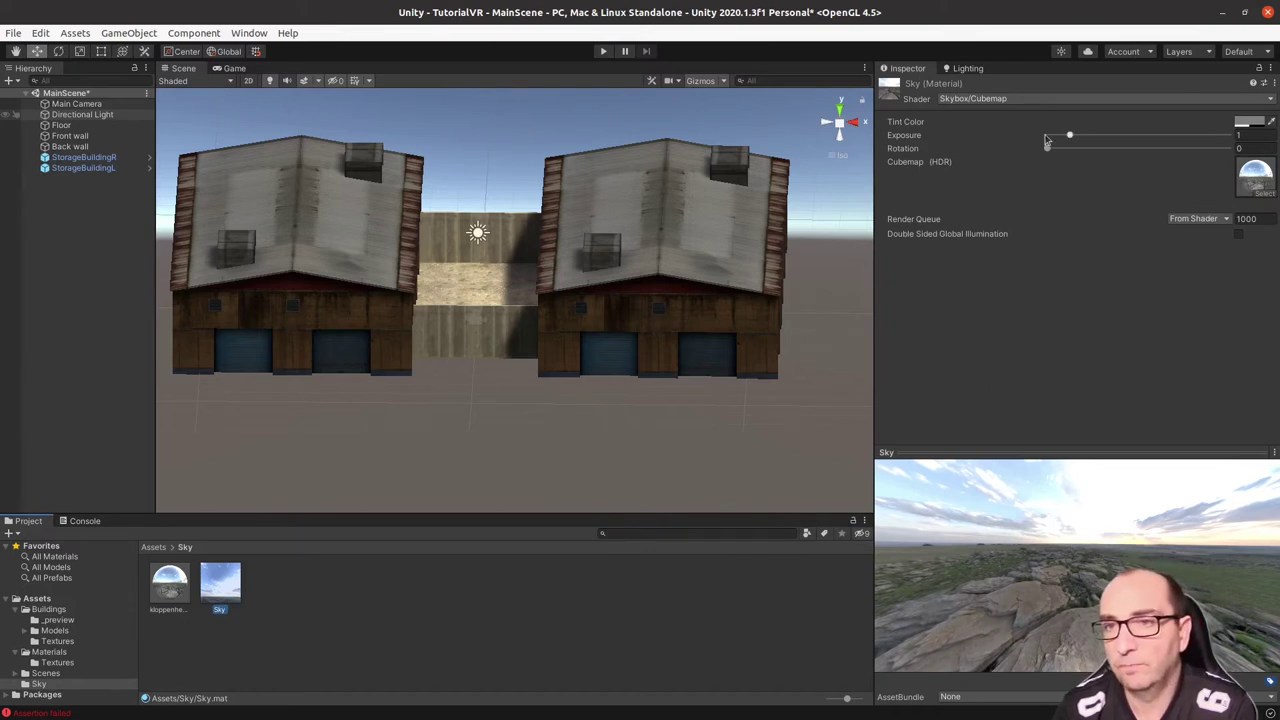
mouse_move(1060, 141)
mouse_down()
mouse_move(1049, 139)
mouse_move(1062, 143)
mouse_up()
click(1247, 136)
text(1)
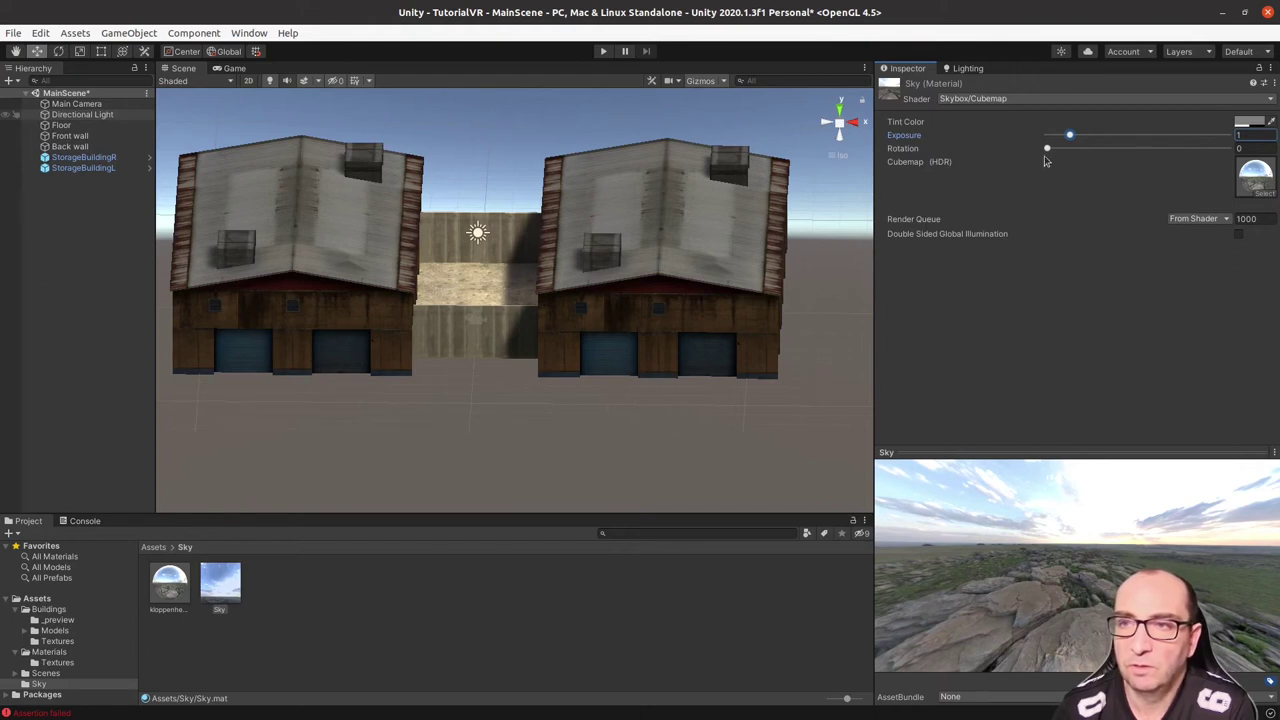
mouse_move(1048, 153)
mouse_down()
mouse_move(1152, 155)
mouse_move(1085, 155)
mouse_up()
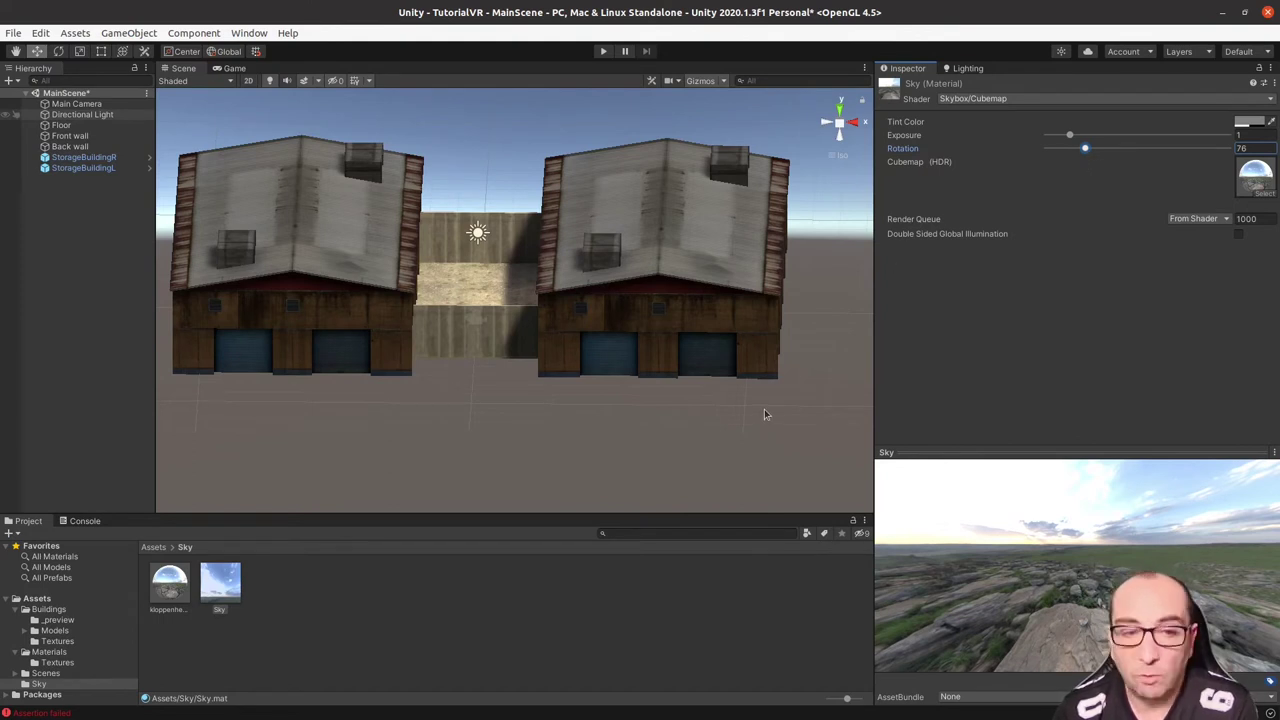
click(226, 589)
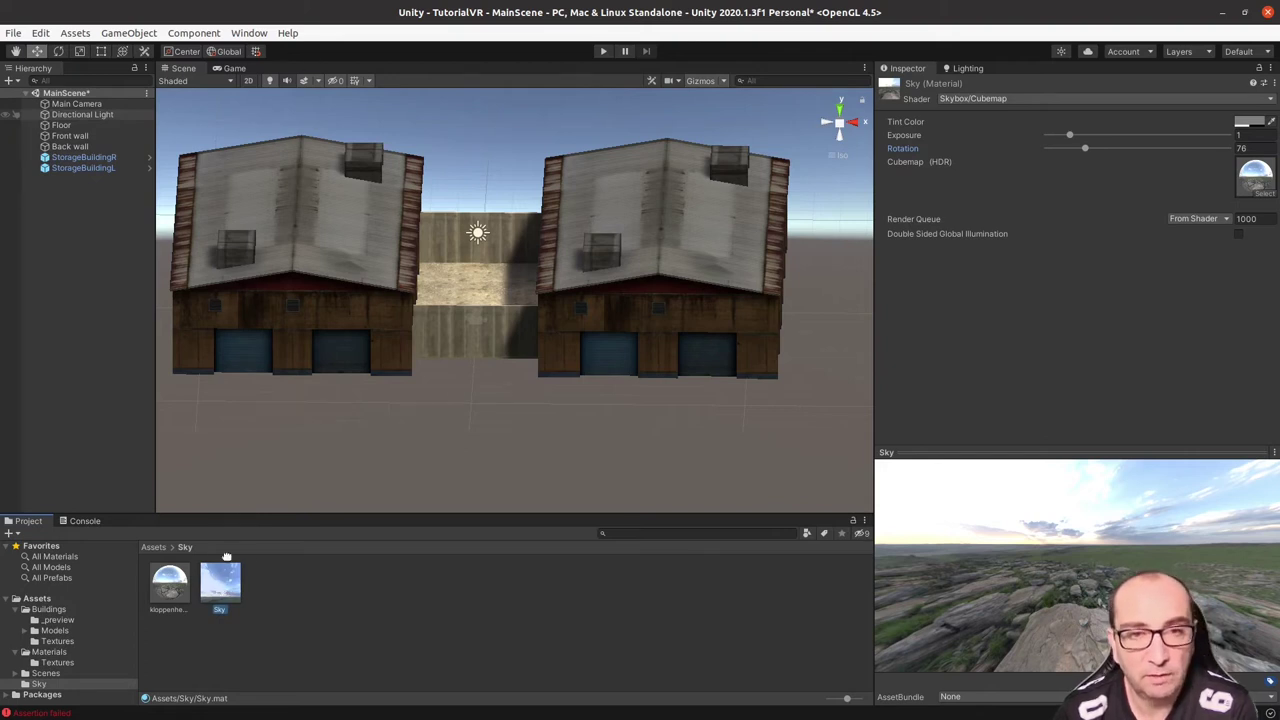
- Apply the Sky material as MainScene's skybox and check the alley in Game view
drag(227, 557, 512, 194)
alt+drag(513, 379, 379, 347)
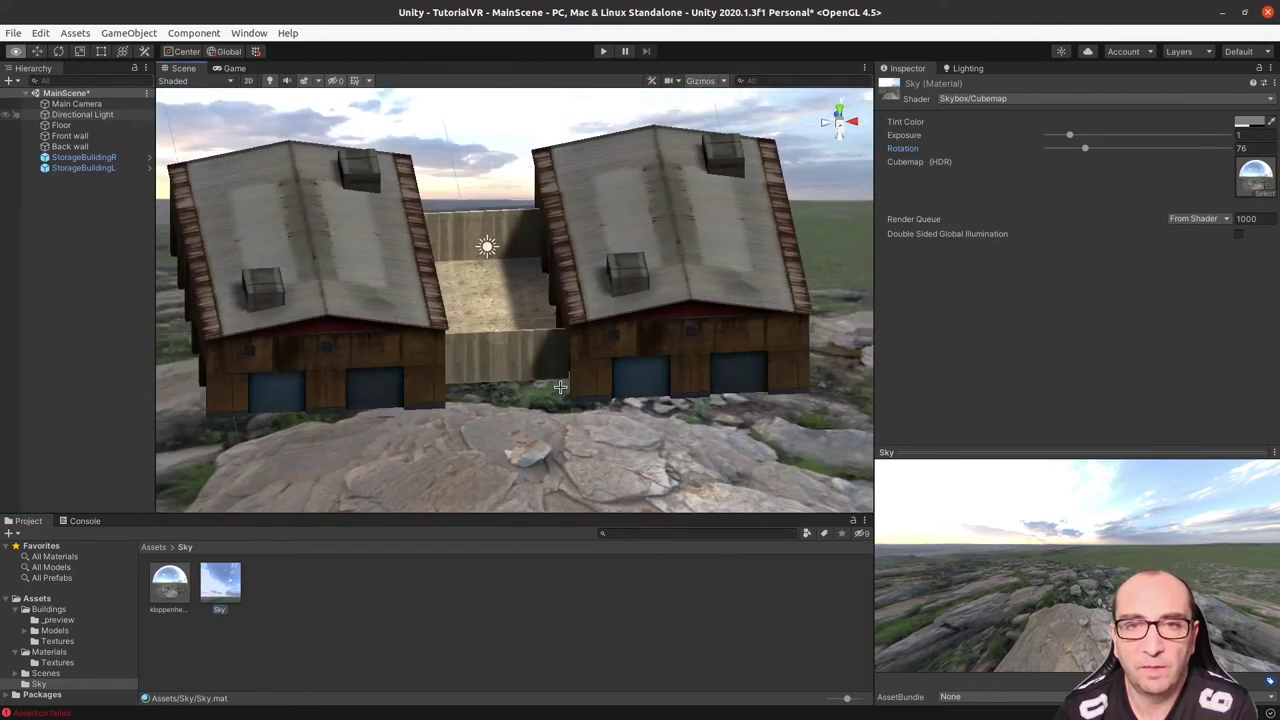
mouse_move(379, 347)
alt+mouse_down()
mouse_move(410, 354)
mouse_move(445, 323)
mouse_move(360, 309)
alt+mouse_up()
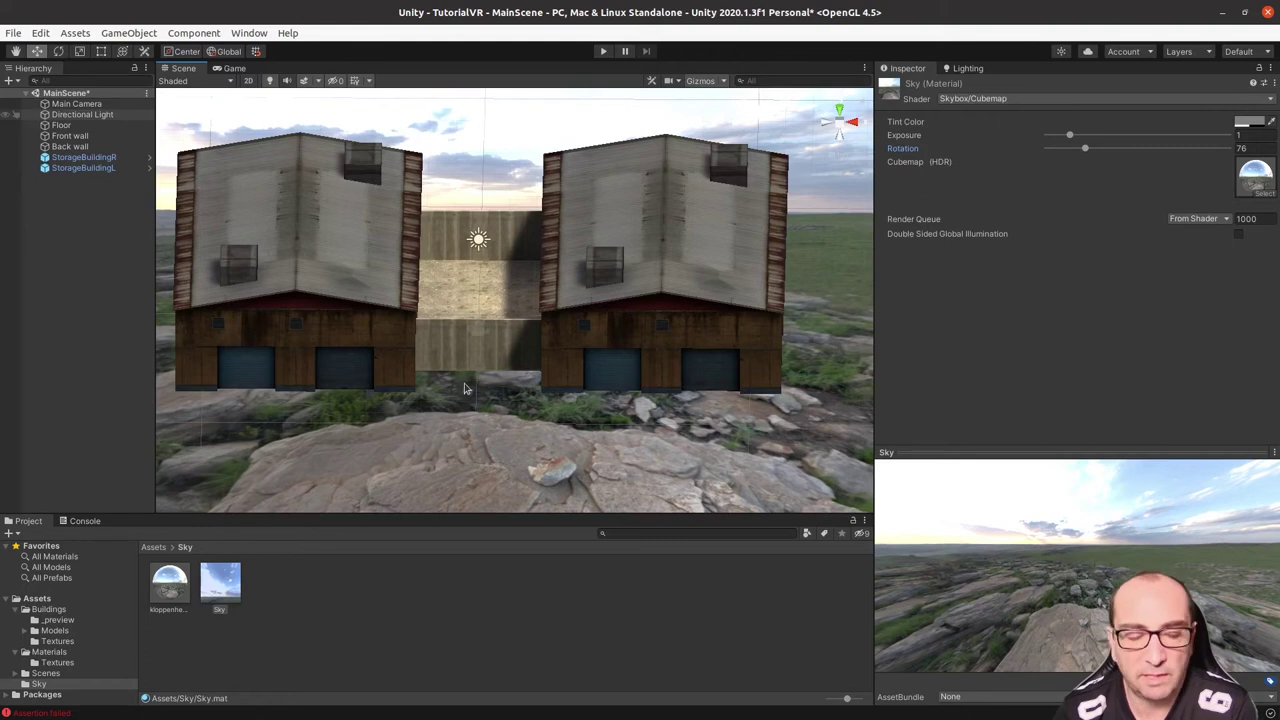
click(234, 69)
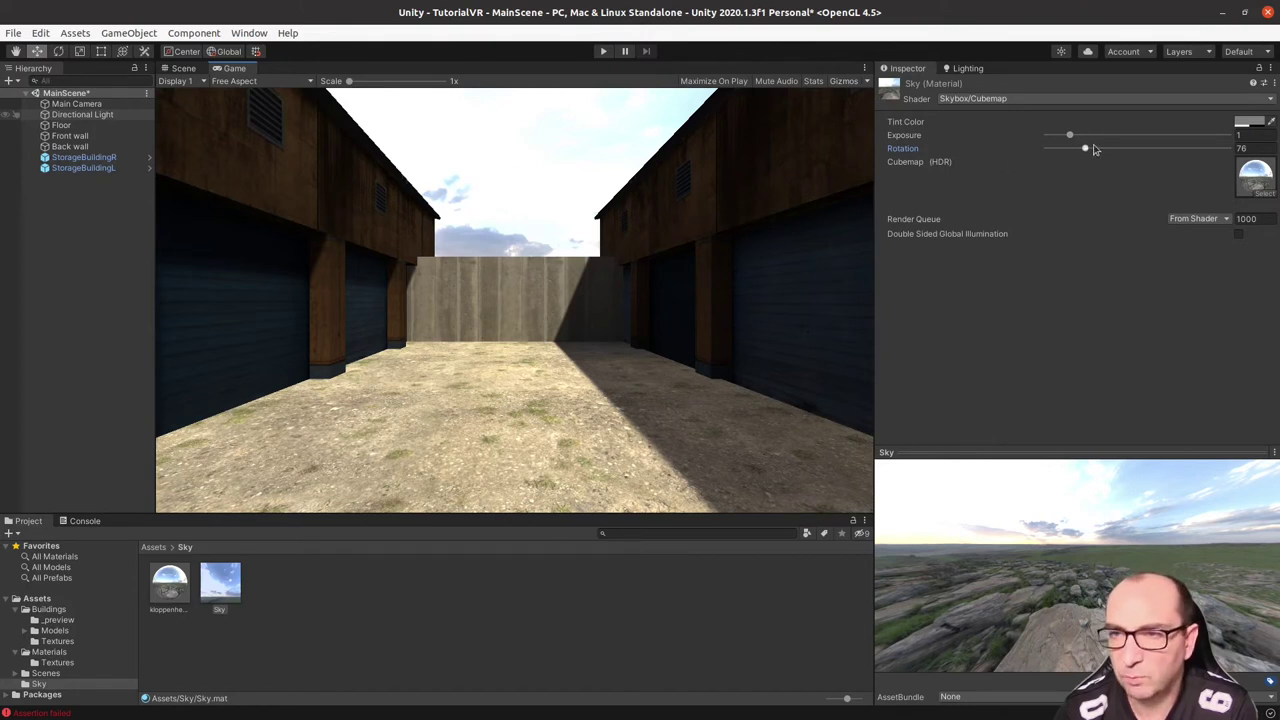
- Set the Sky material's Exposure to 0.68 and Rotation to 200 for blue sky above the alley
drag(1069, 135, 1062, 138)
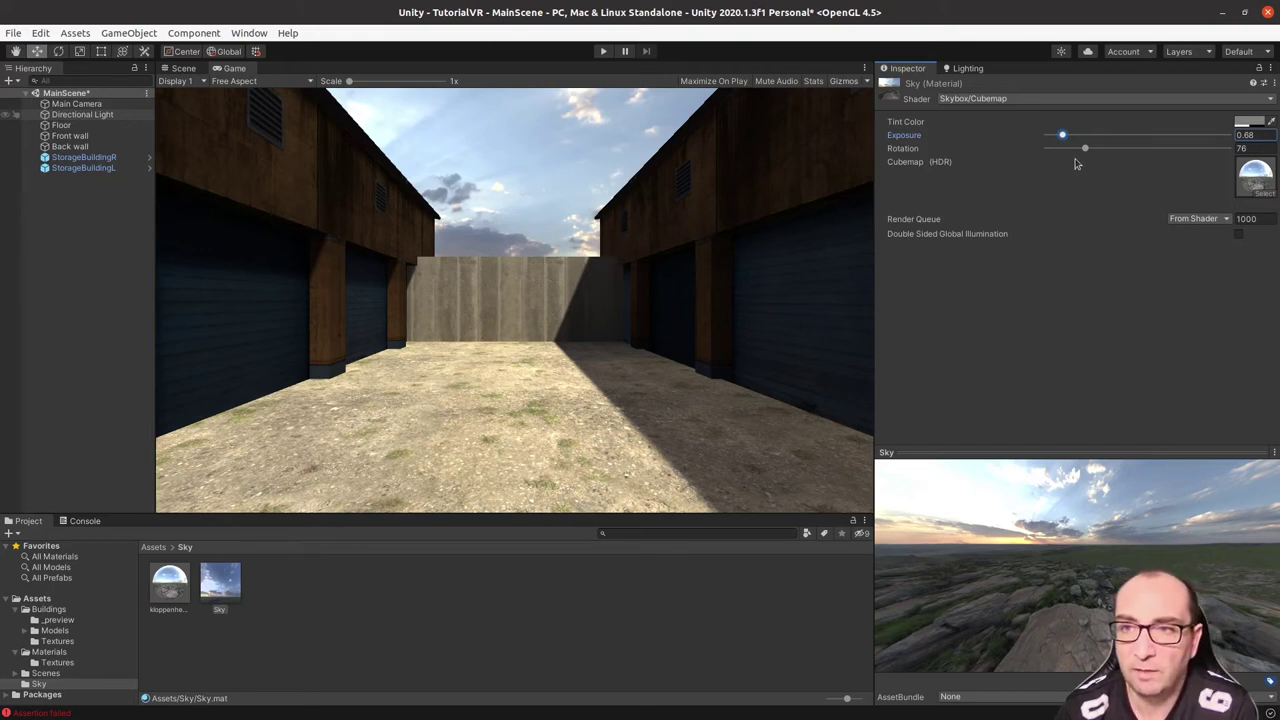
mouse_move(1085, 148)
mouse_down()
mouse_move(1182, 153)
mouse_move(1052, 160)
mouse_up()
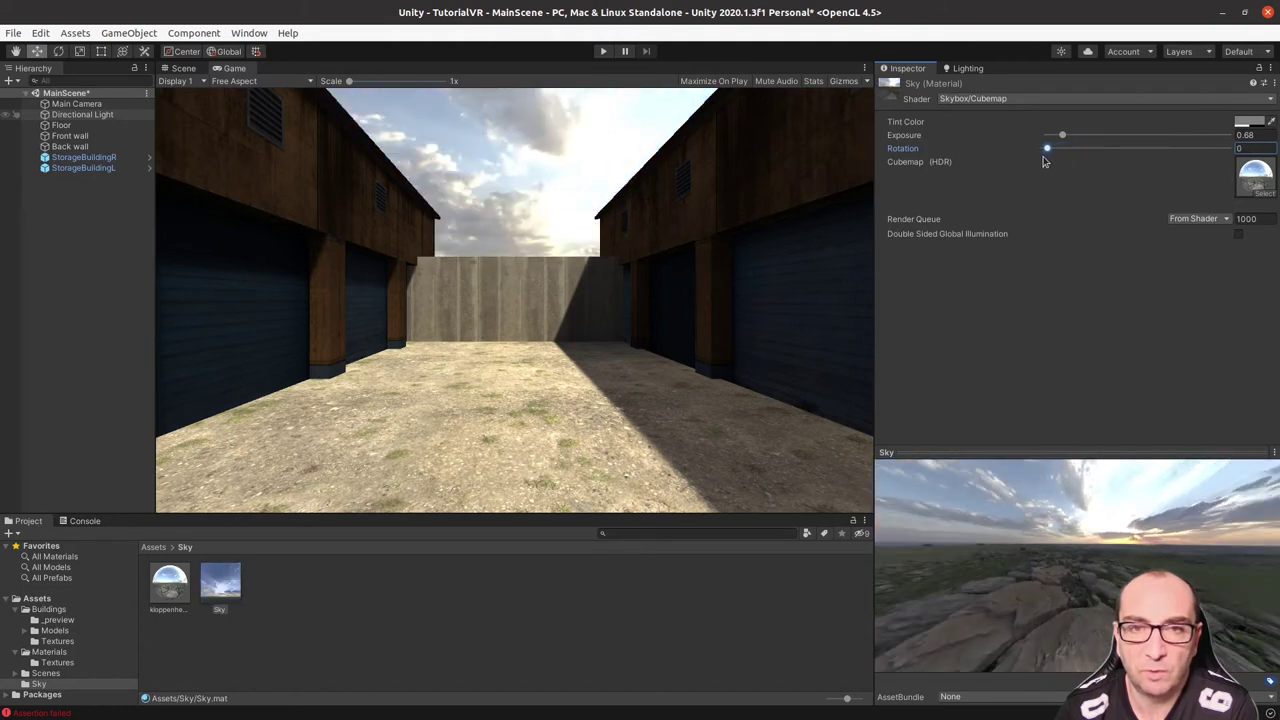
mouse_move(1052, 160)
mouse_down()
mouse_move(1157, 172)
mouse_move(1138, 172)
mouse_up()
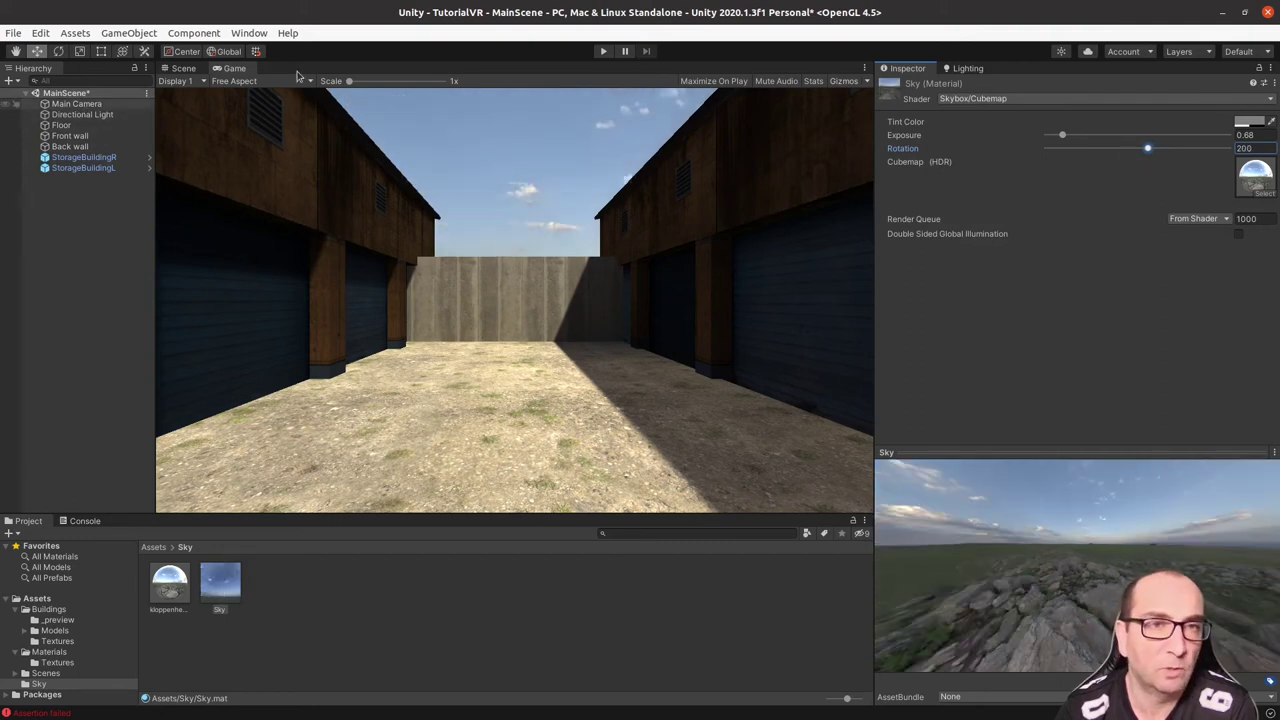
- Back in the Scene view, orbit around the buildings and select the Directional Light
click(184, 70)
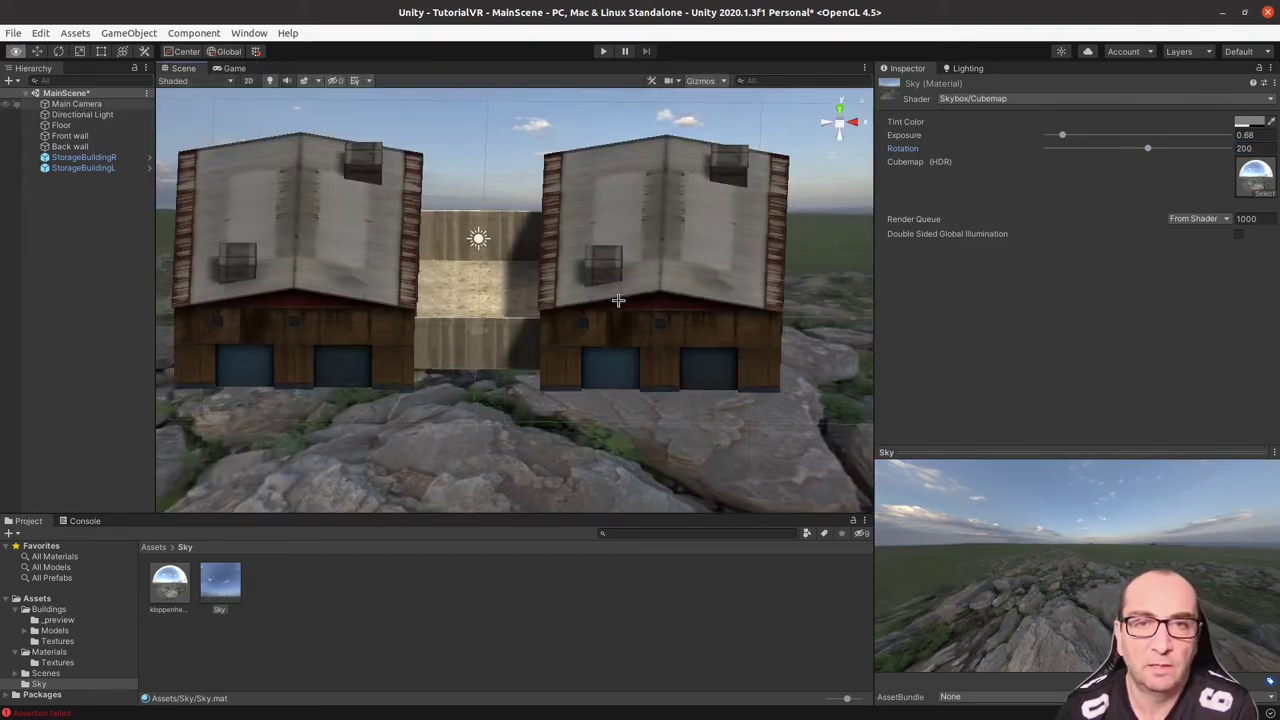
alt+drag(600, 314, 525, 234)
scroll(525, 234, down, 2)
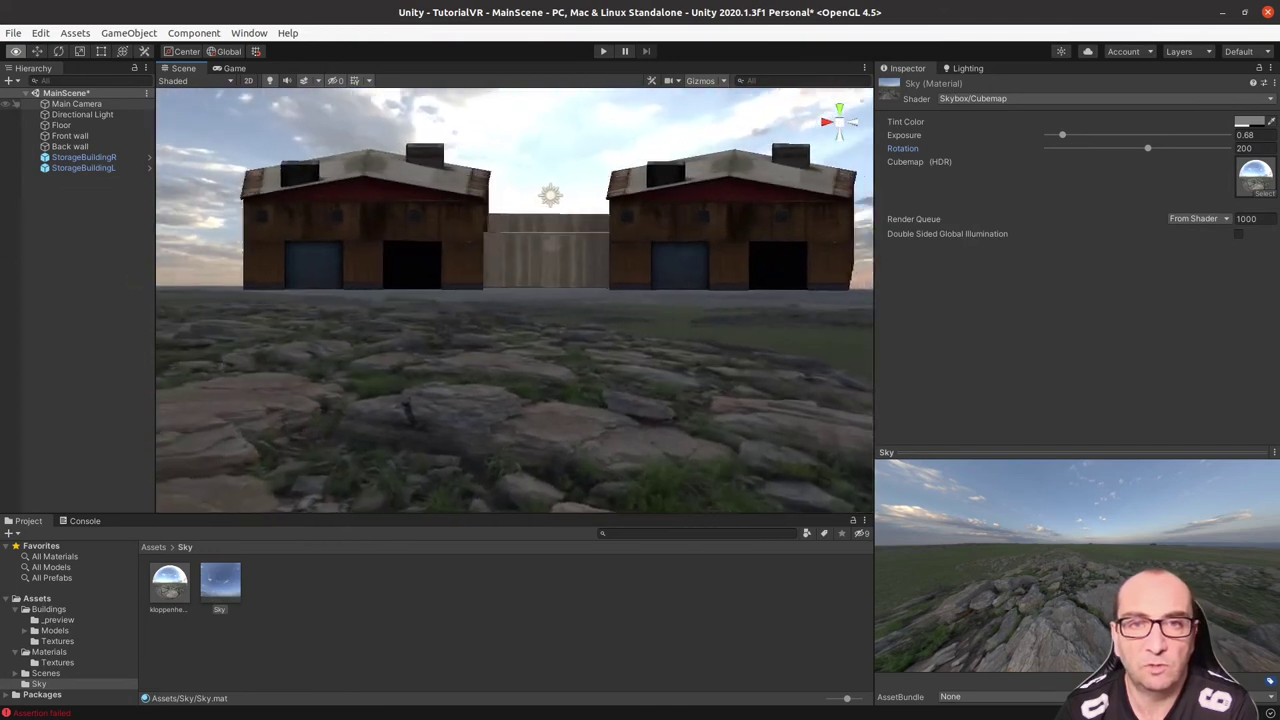
mouse_move(156, 240)
mouse_down()
mouse_move(322, 240)
mouse_move(175, 277)
mouse_up()
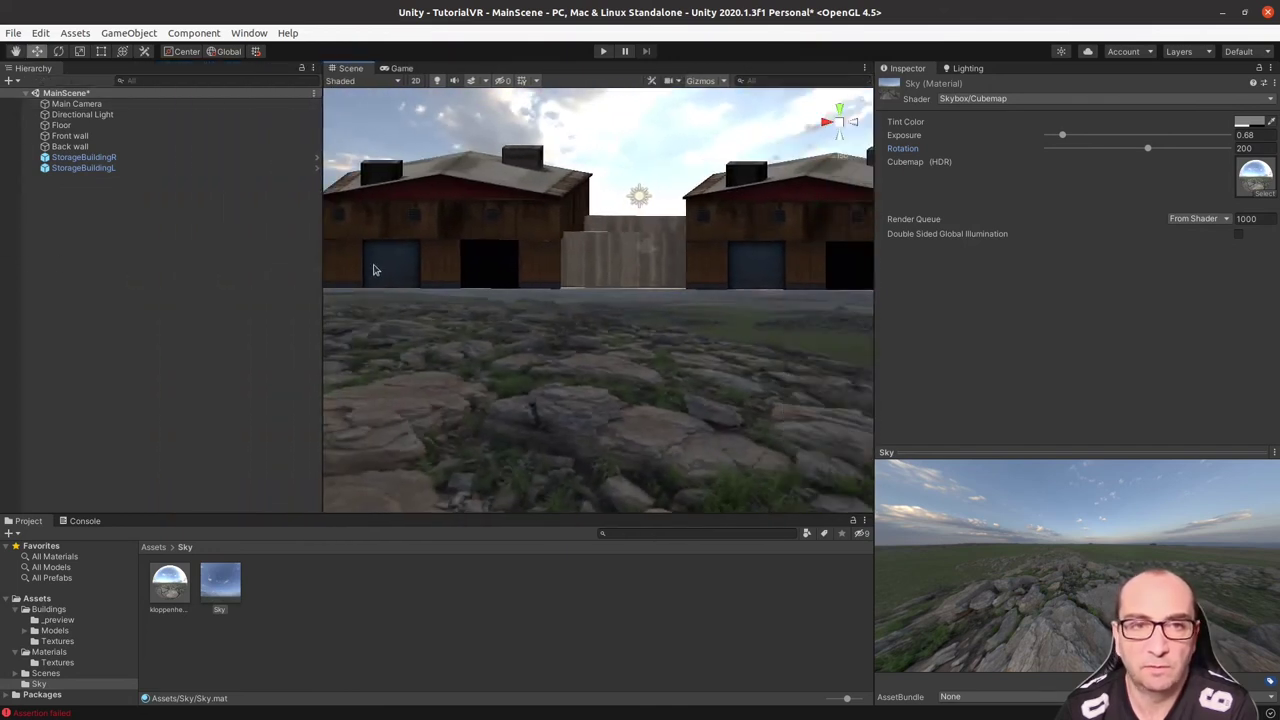
mouse_move(506, 276)
alt+mouse_down()
mouse_move(506, 322)
mouse_move(605, 200)
alt+mouse_up()
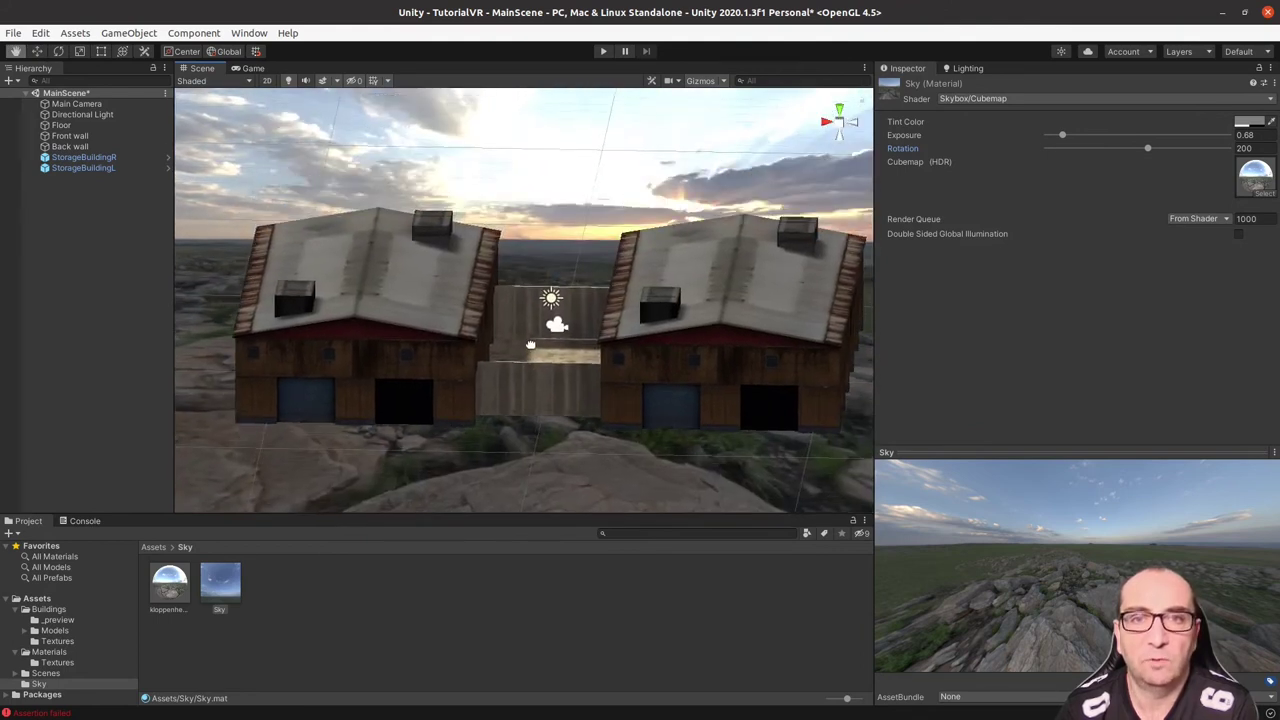
alt+drag(688, 215, 698, 320)
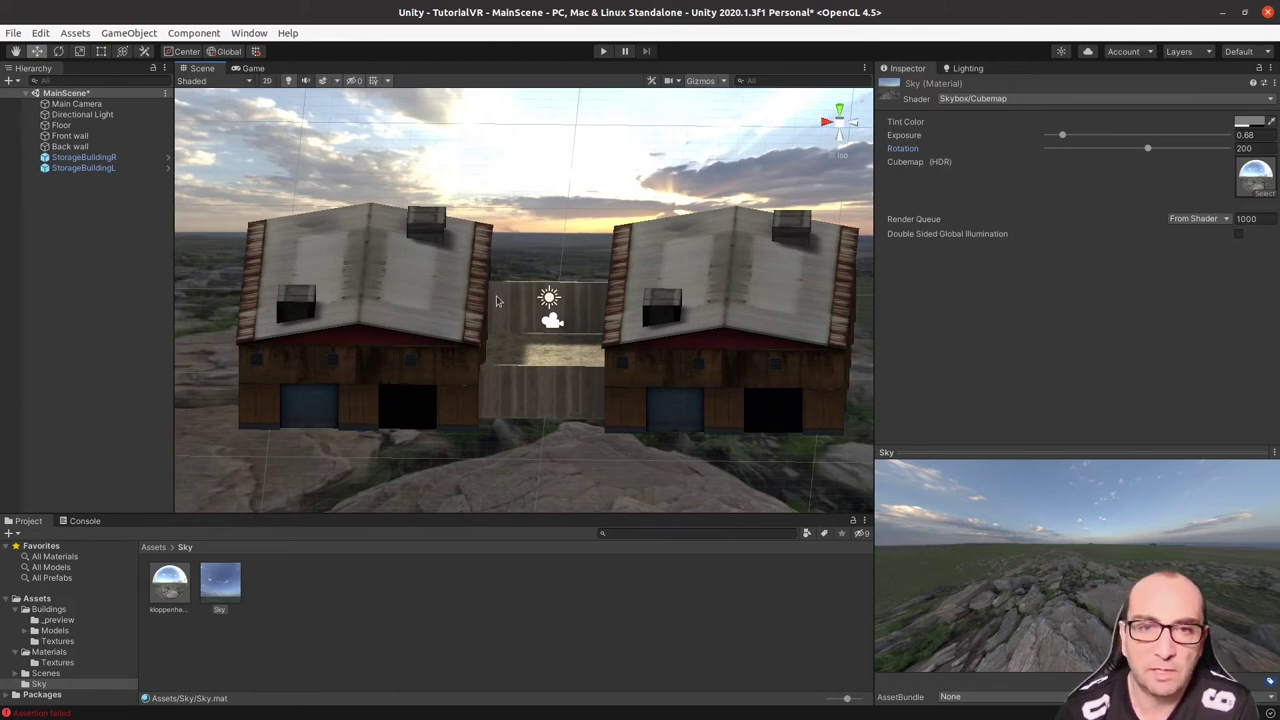
click(549, 297)
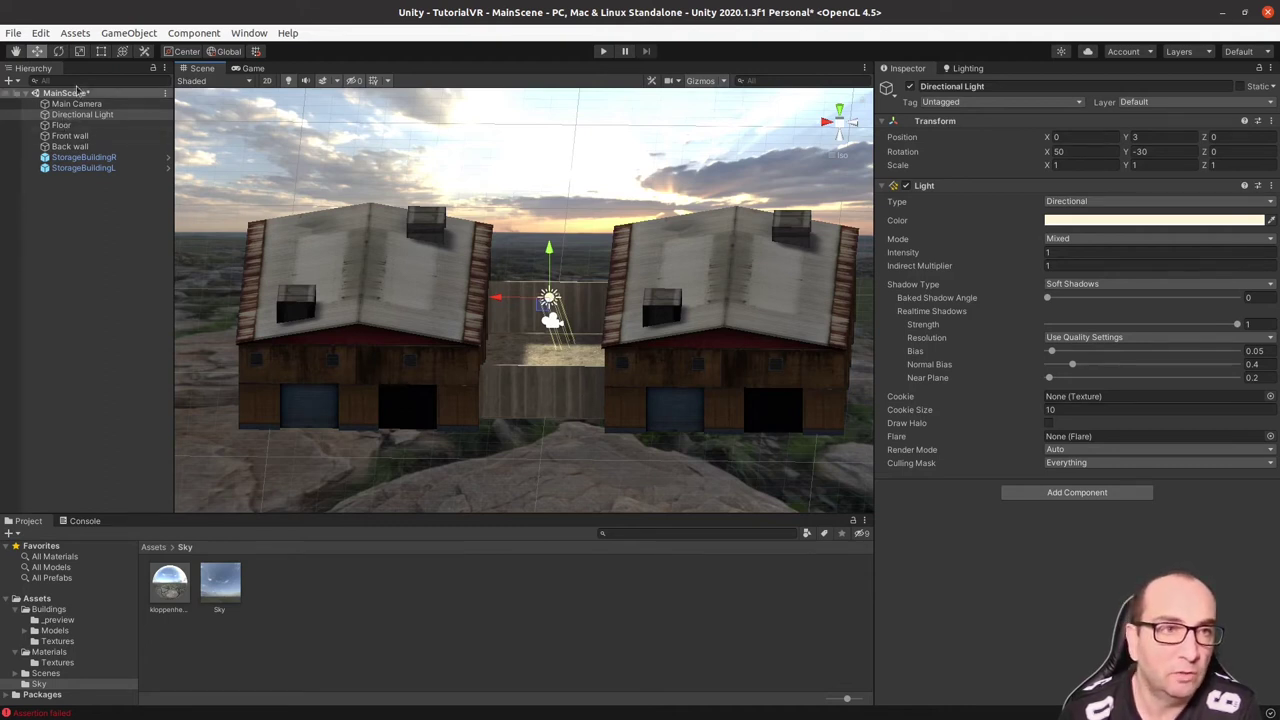
- Rotate the Directional Light to 13.037, 23.67, -24.781 and check the lighting in Game view
click(57, 53)
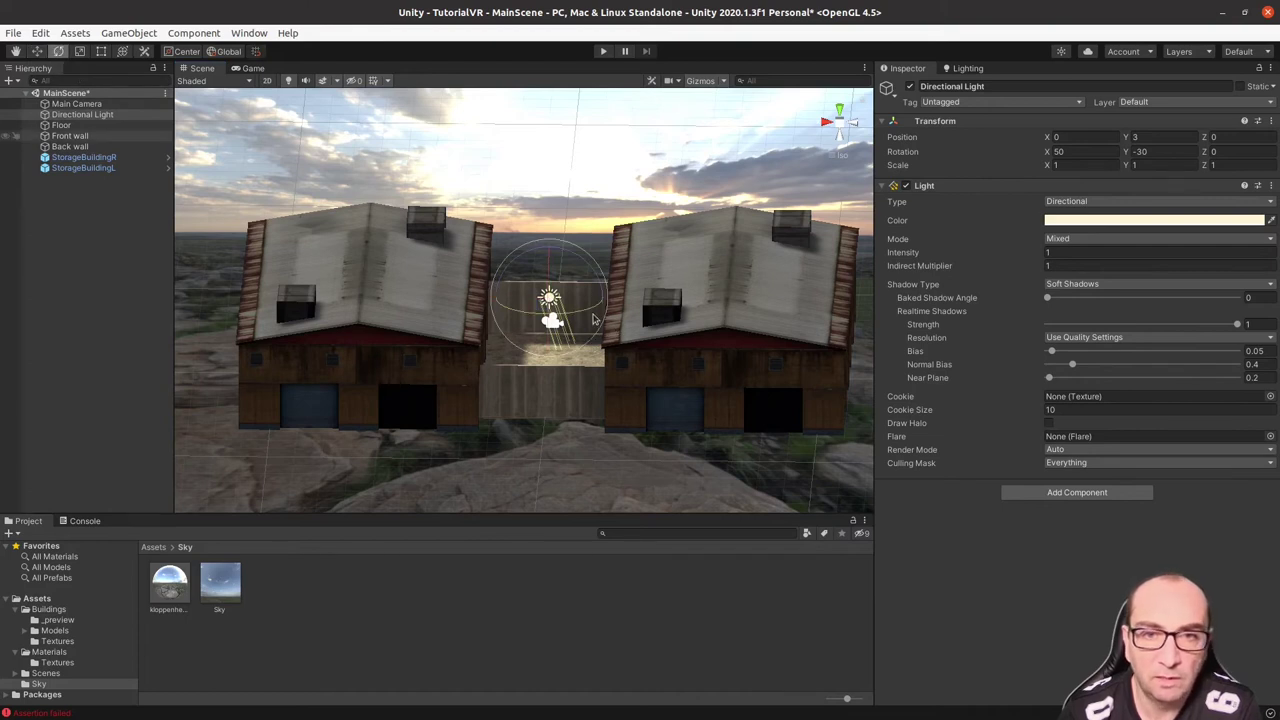
drag(590, 315, 498, 308)
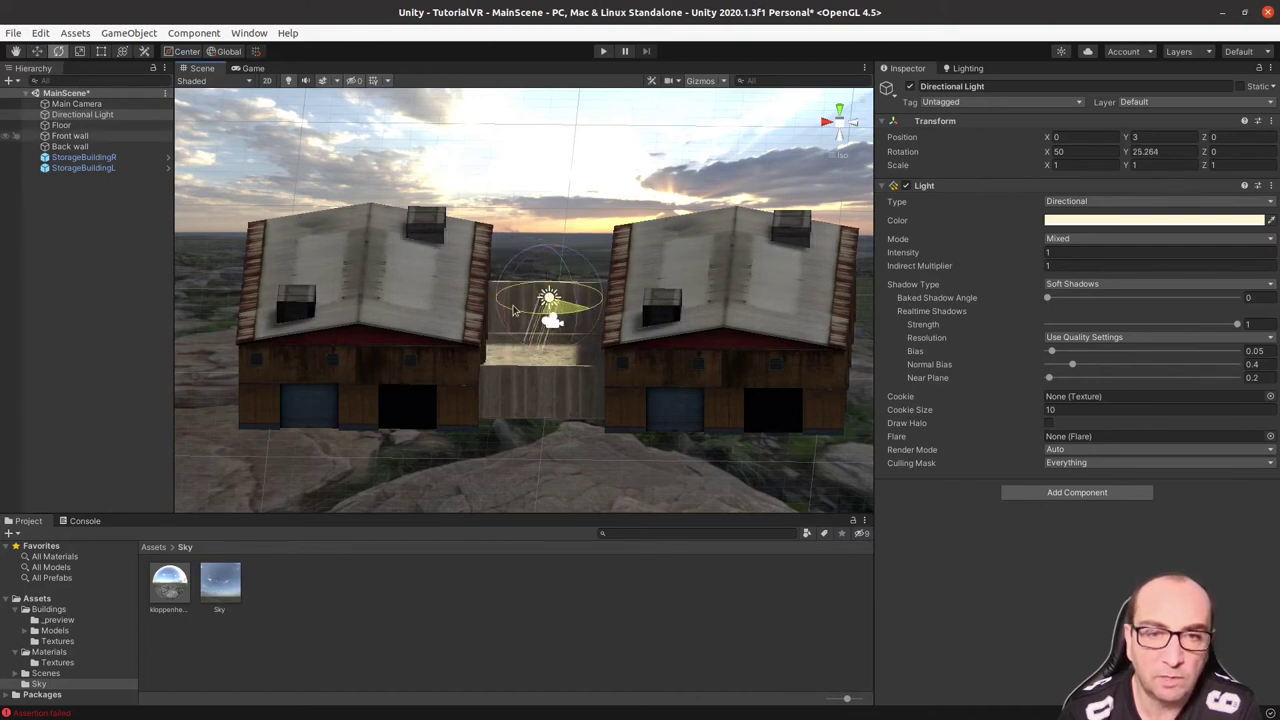
drag(549, 290, 559, 218)
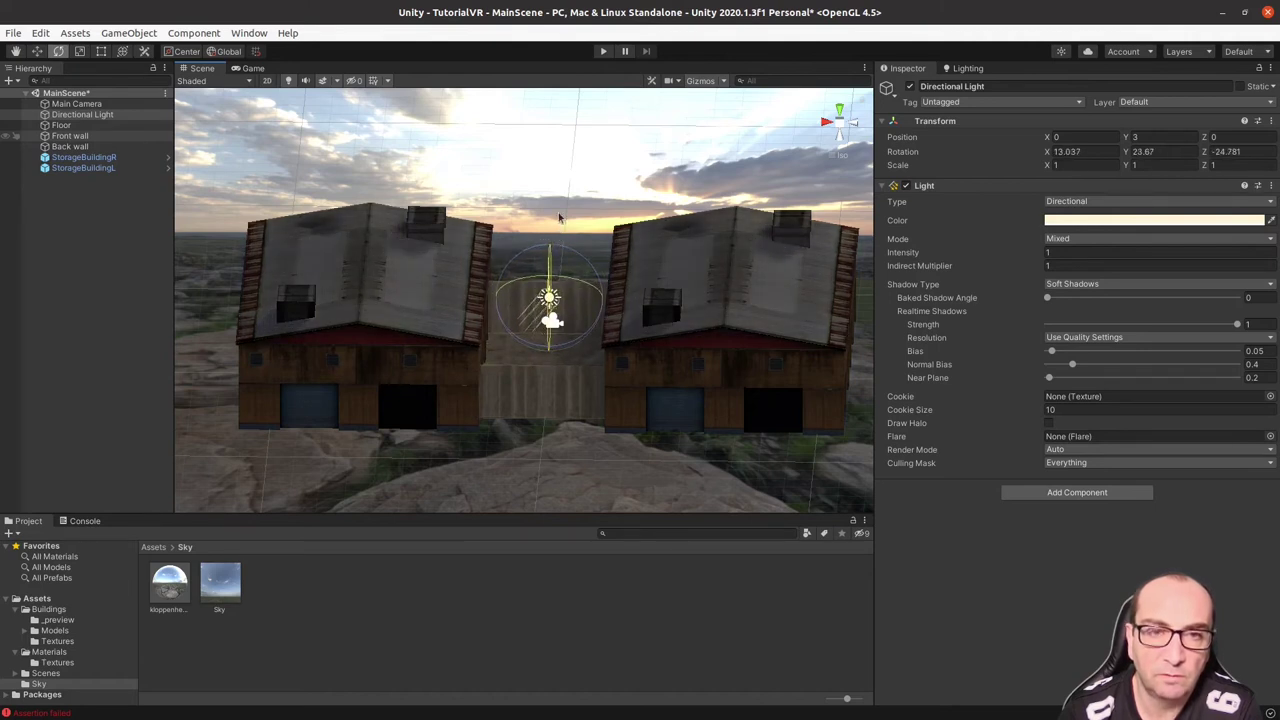
mouse_move(537, 423)
alt+mouse_down()
mouse_move(786, 449)
mouse_move(439, 408)
mouse_move(680, 516)
mouse_move(710, 420)
alt+mouse_up()
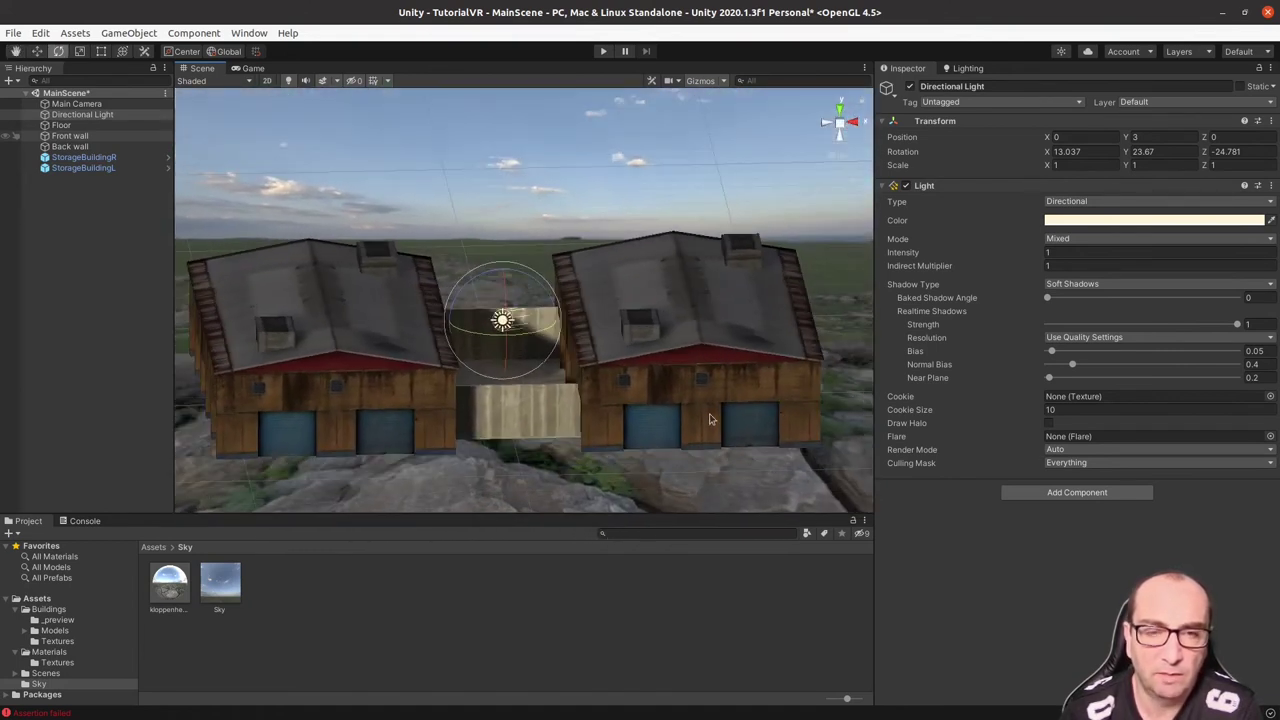
click(253, 68)
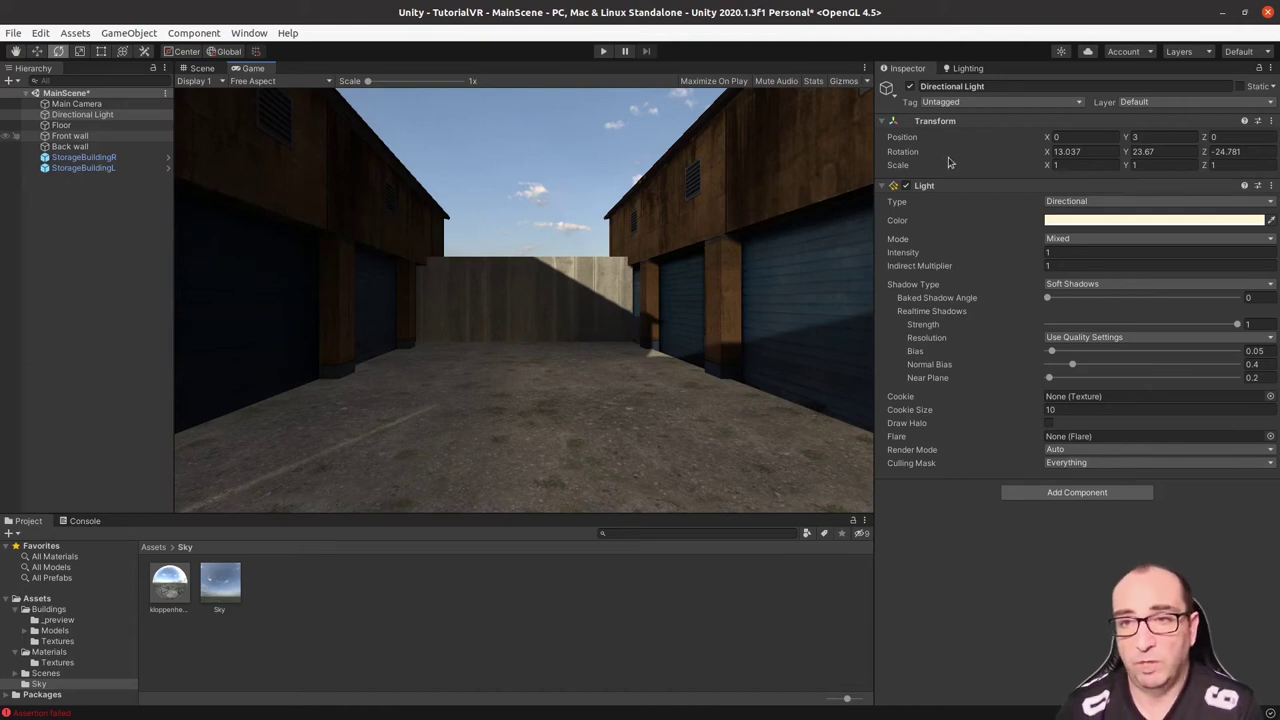
- Start a Progressive CPU lightmap bake and return the Project browser to the Assets root
click(967, 68)
click(1230, 627)
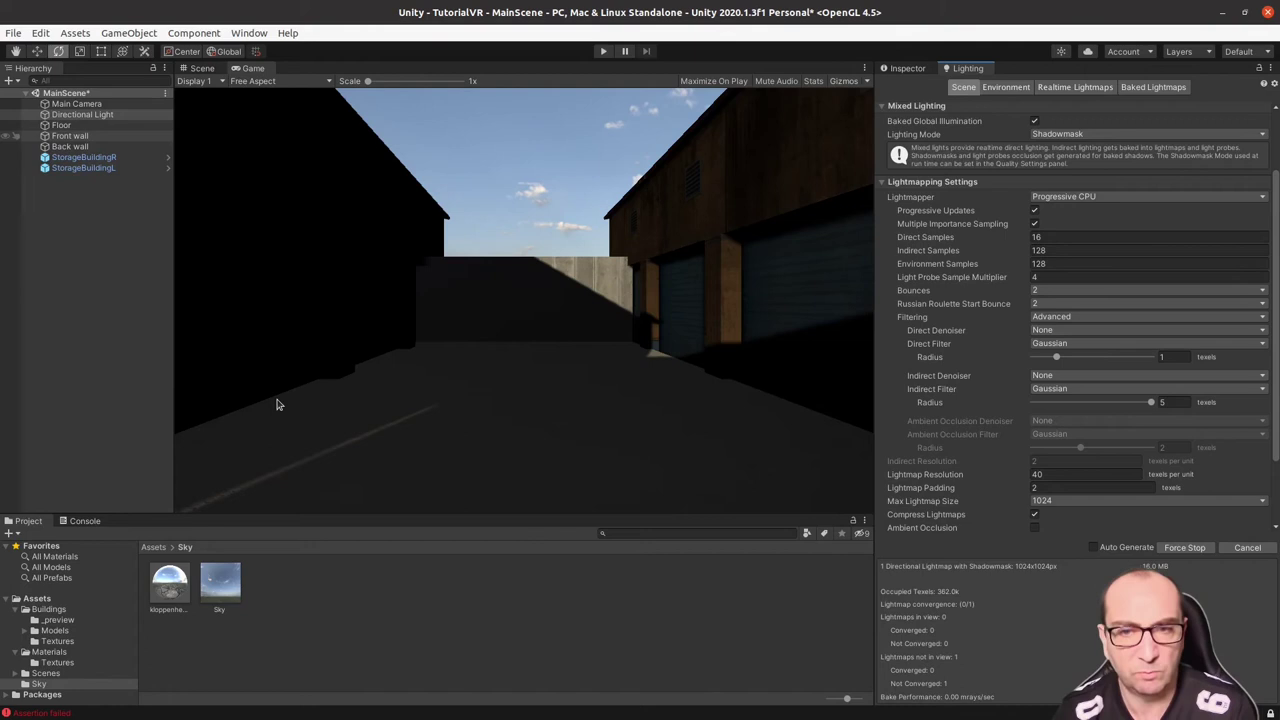
click(155, 547)
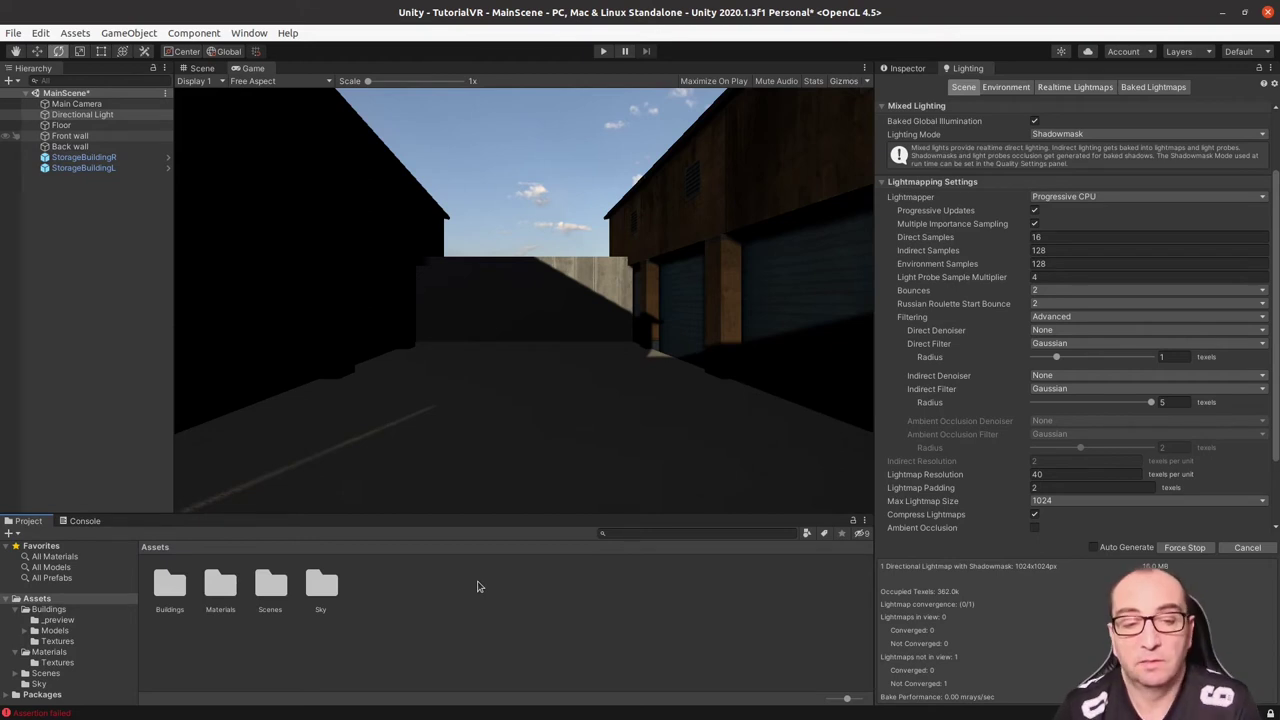
- Create a new folder named Prefabs in Assets
right_click(429, 606)
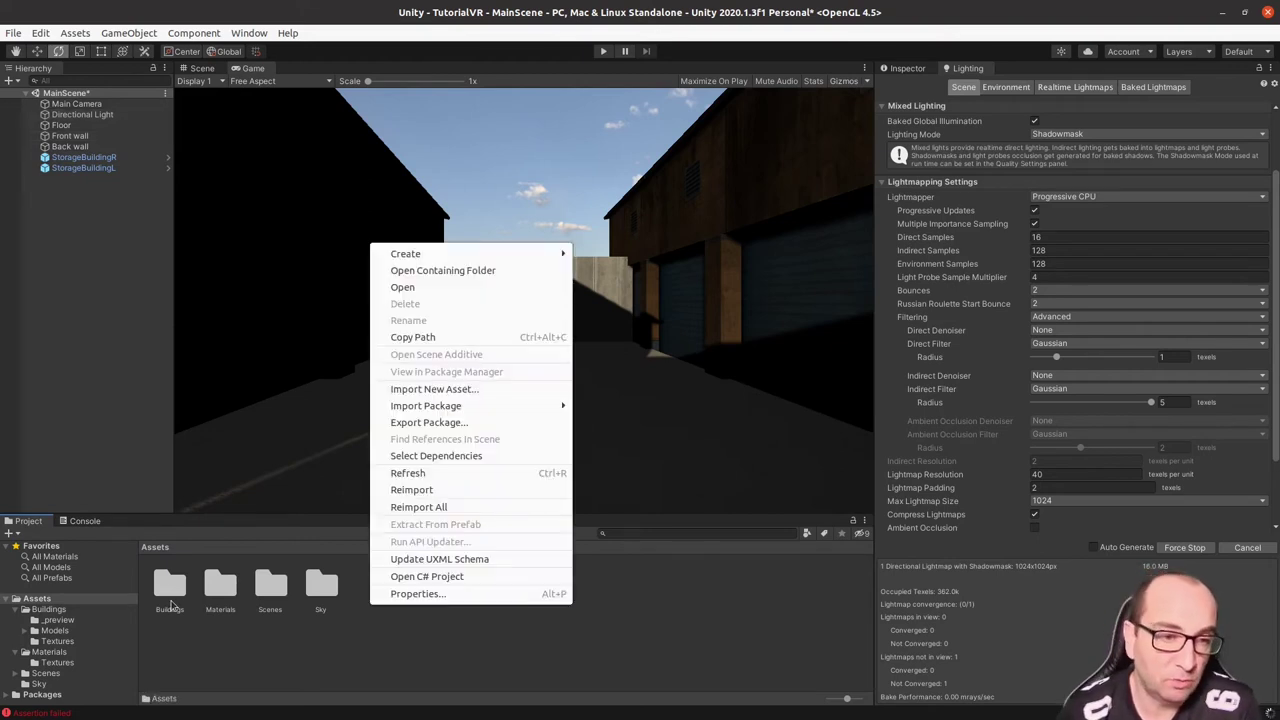
mouse_move(443, 253)
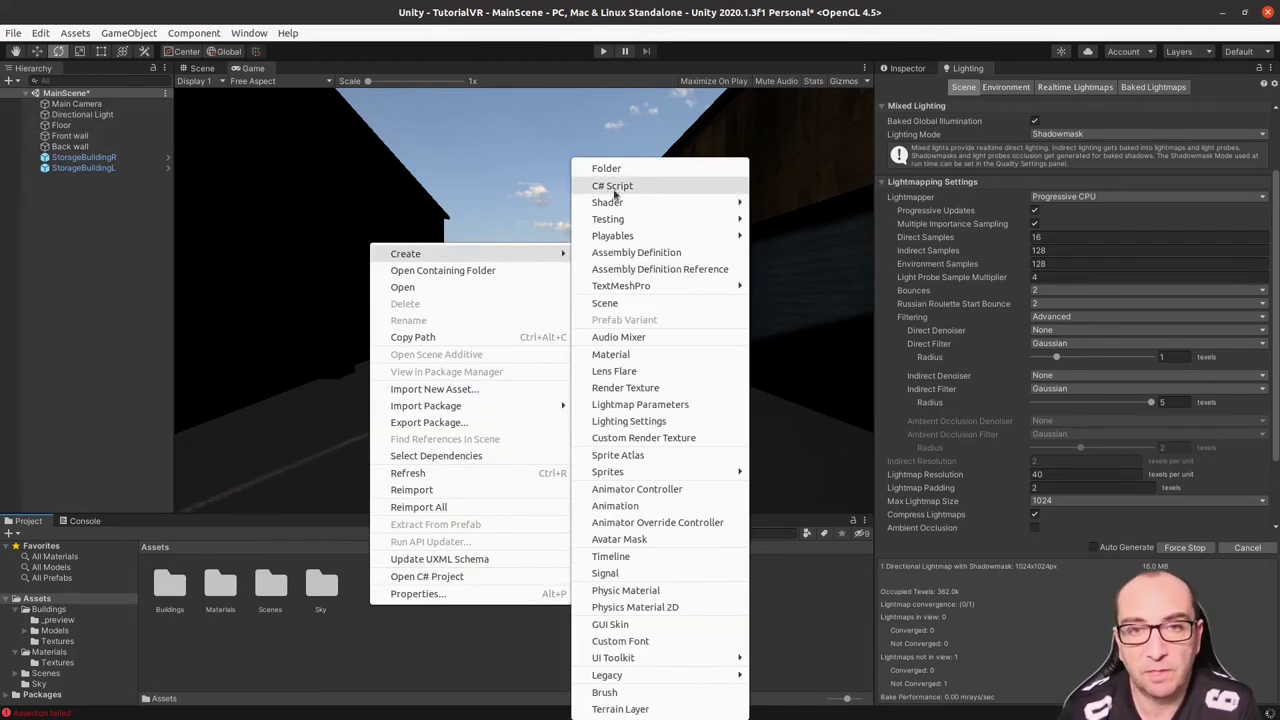
click(606, 169)
text(Prefabs)
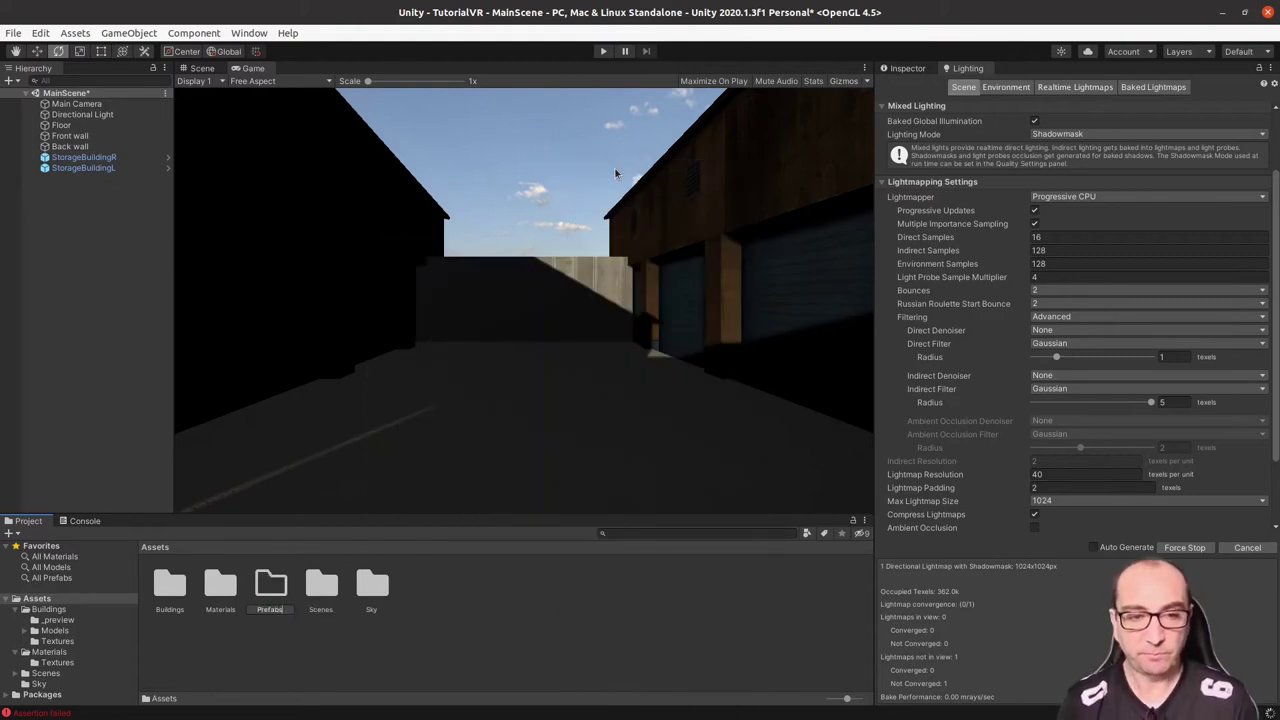
key(Return)
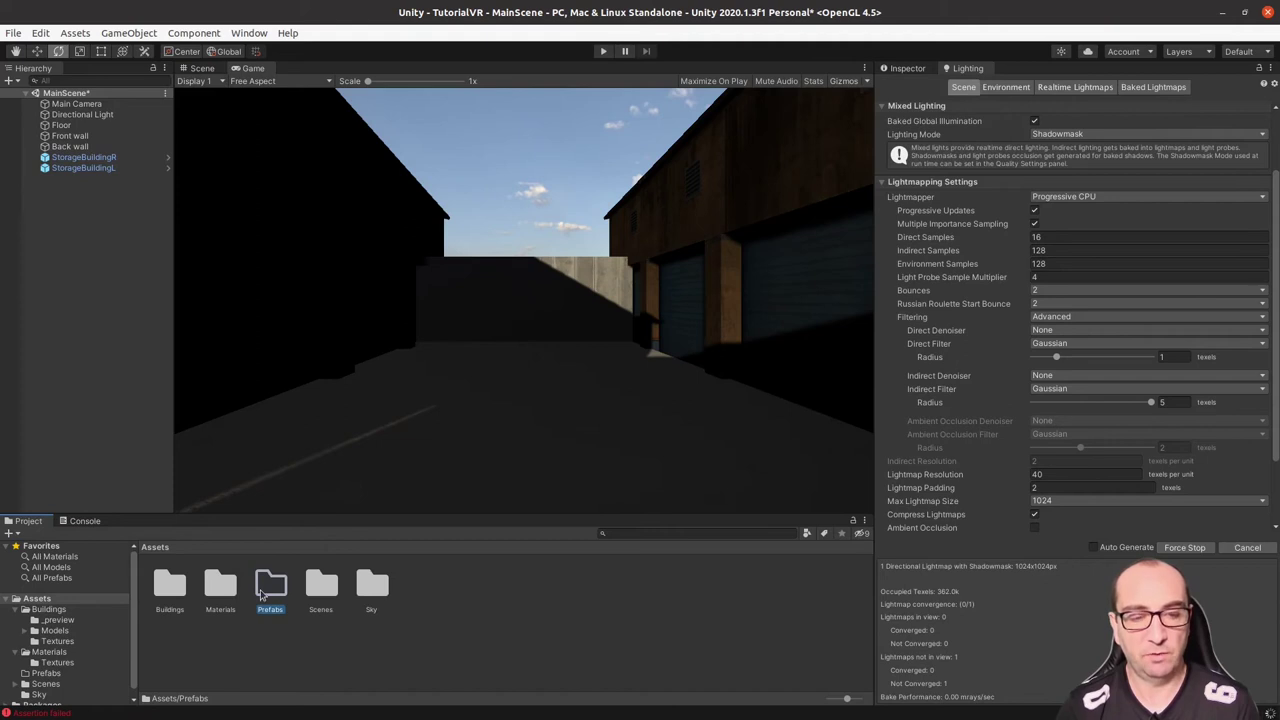
- Inside Prefabs, create a subfolder named Models
double_click(270, 588)
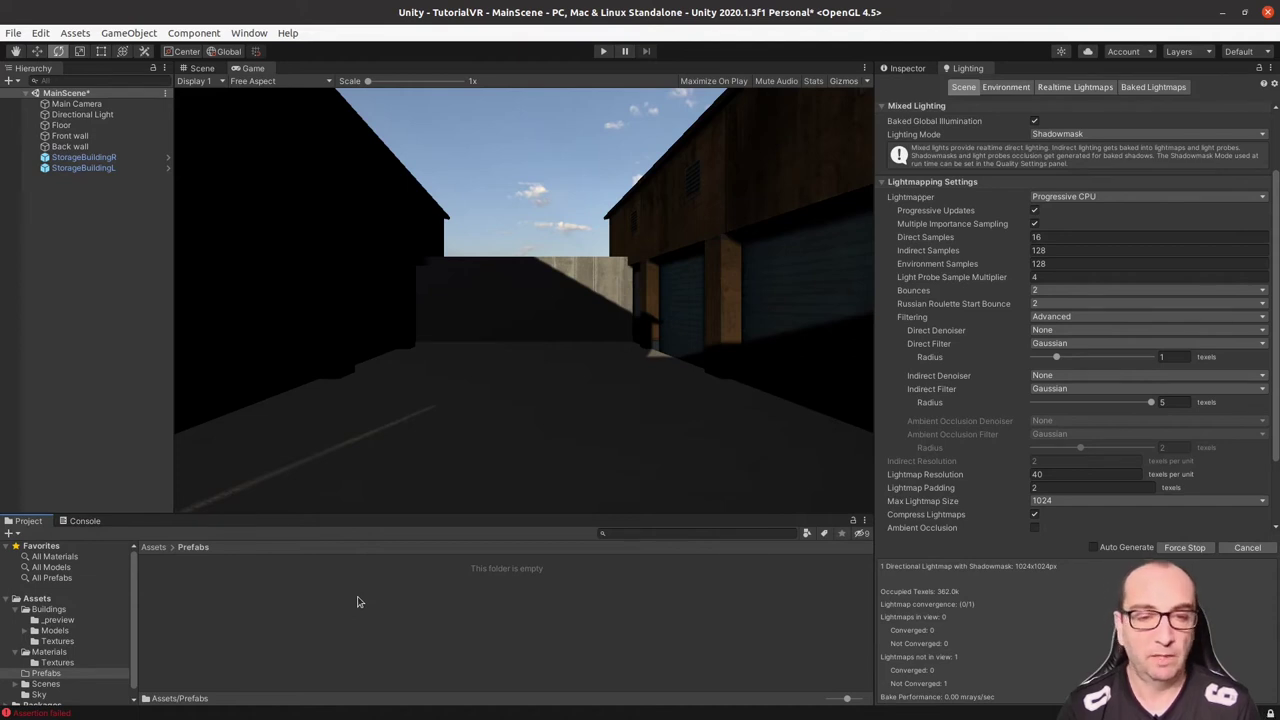
right_click(358, 601)
mouse_move(470, 249)
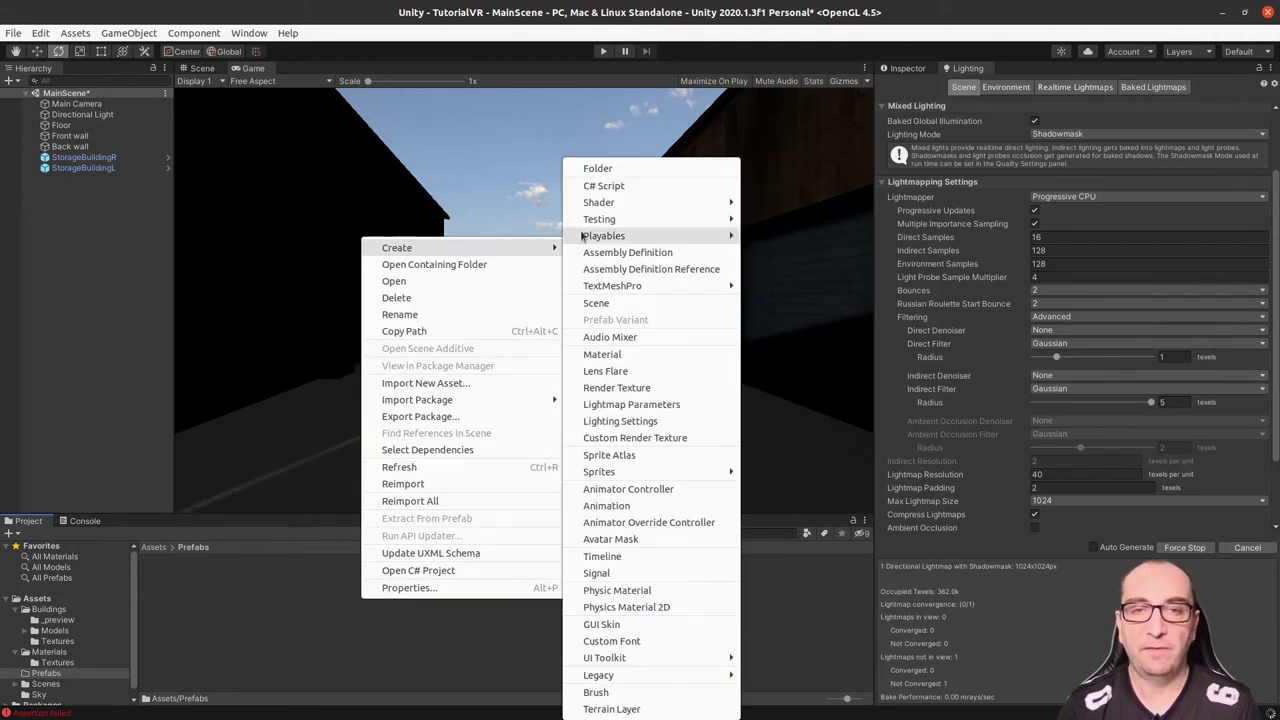
click(618, 170)
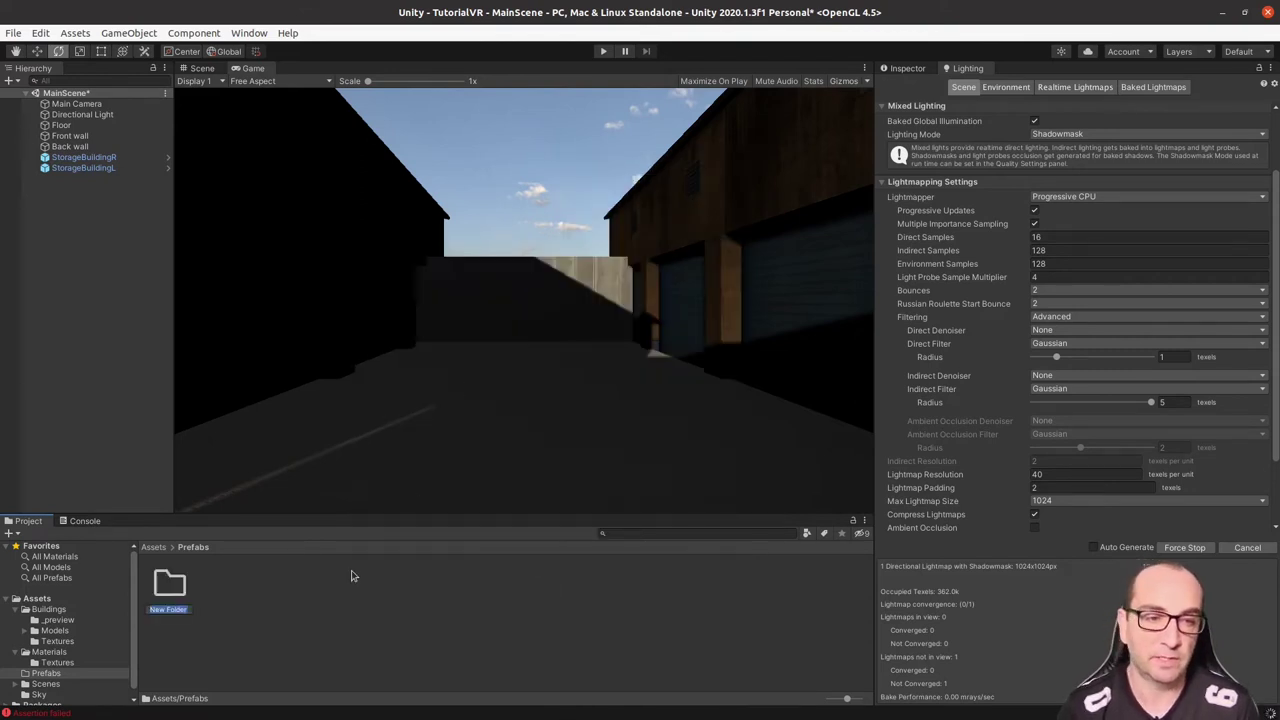
text(Mod)
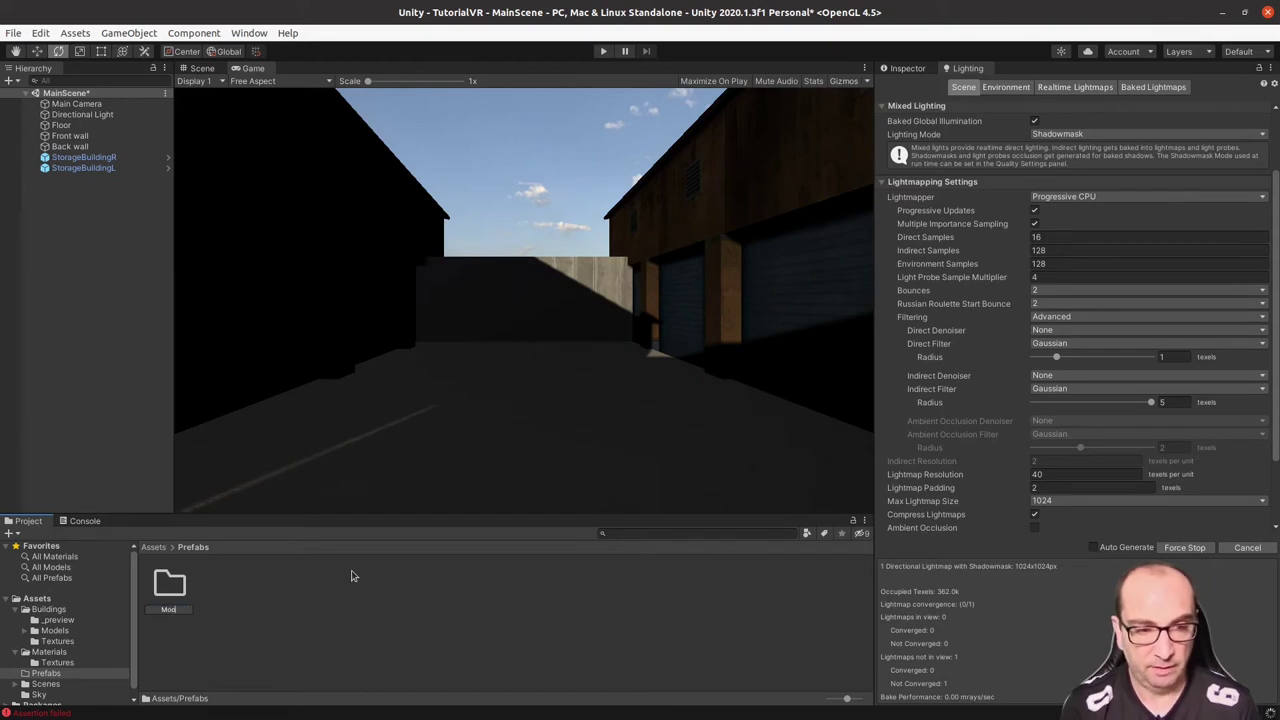
text(els)
key(Return)
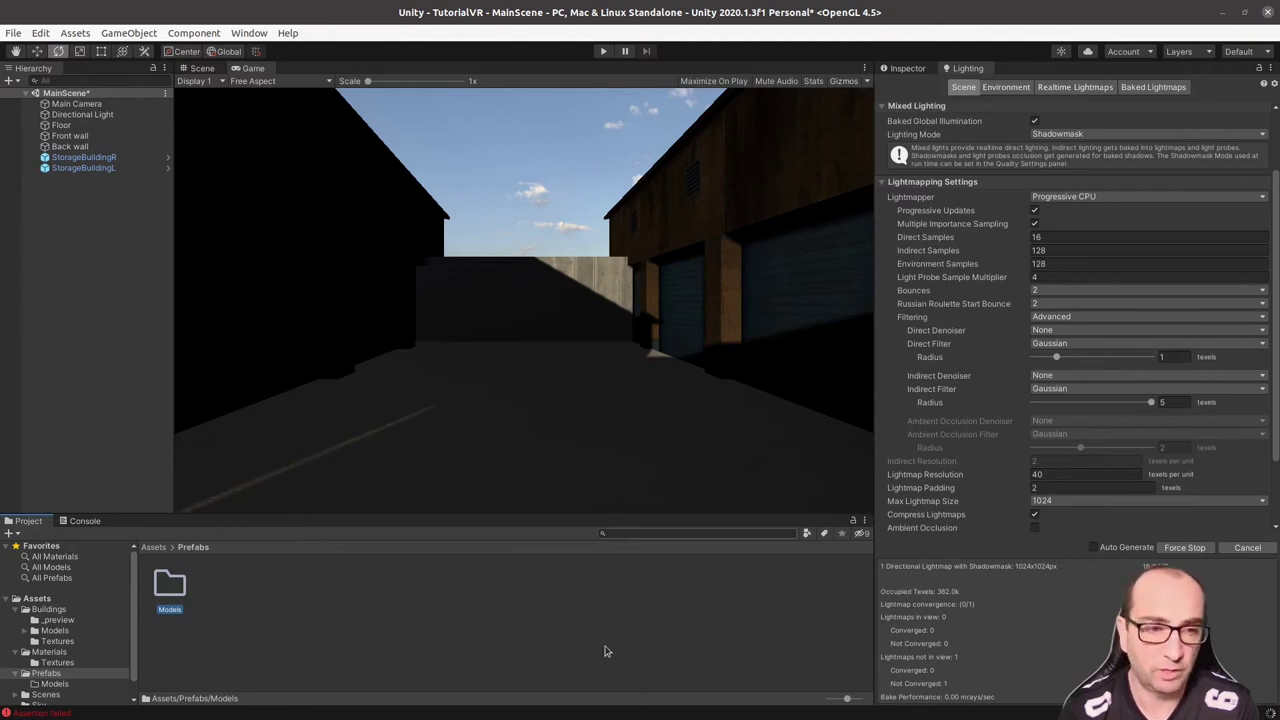
- Import the Barrel_01 FBX into Prefabs/Models and select it
double_click(165, 586)
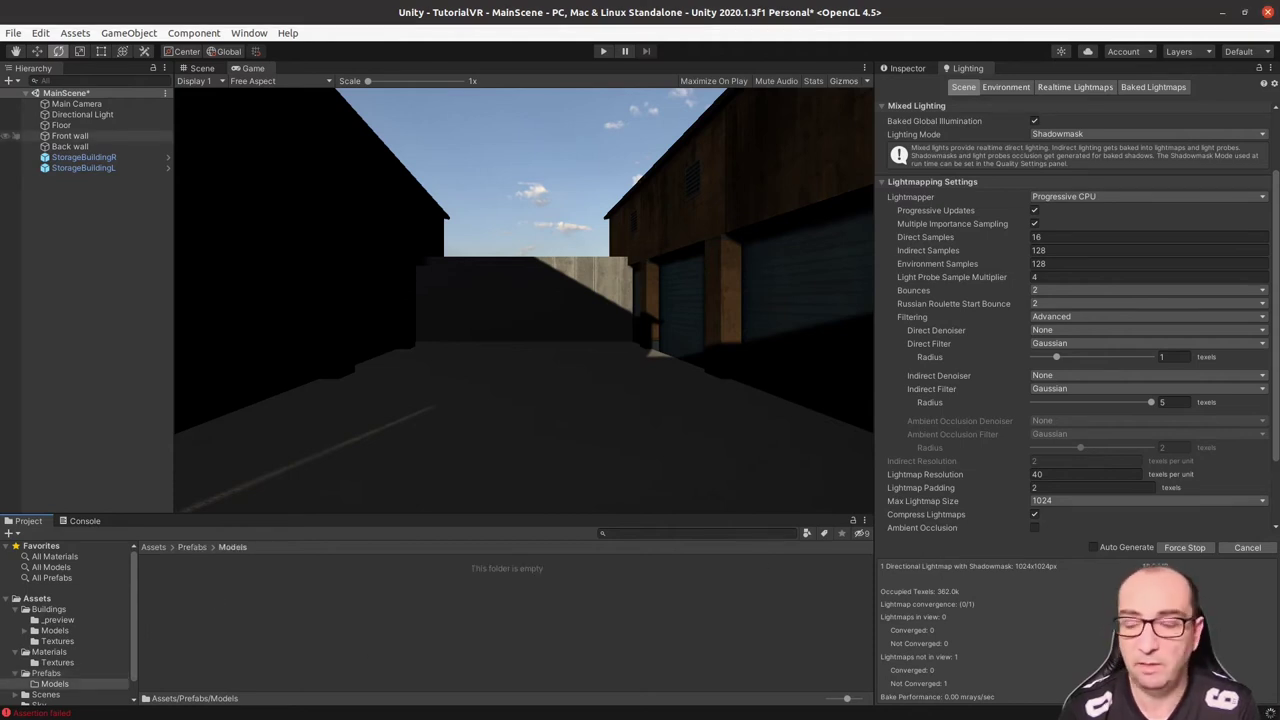
drag(84, 157, 366, 606)
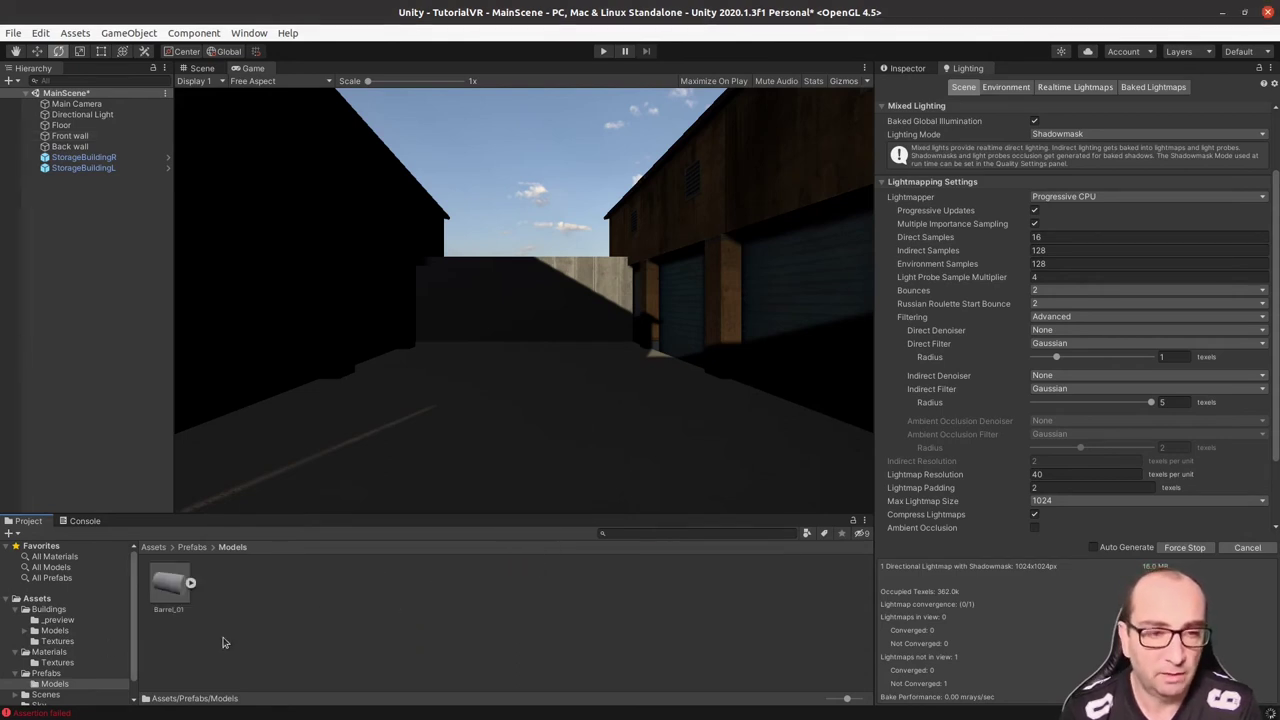
click(172, 597)
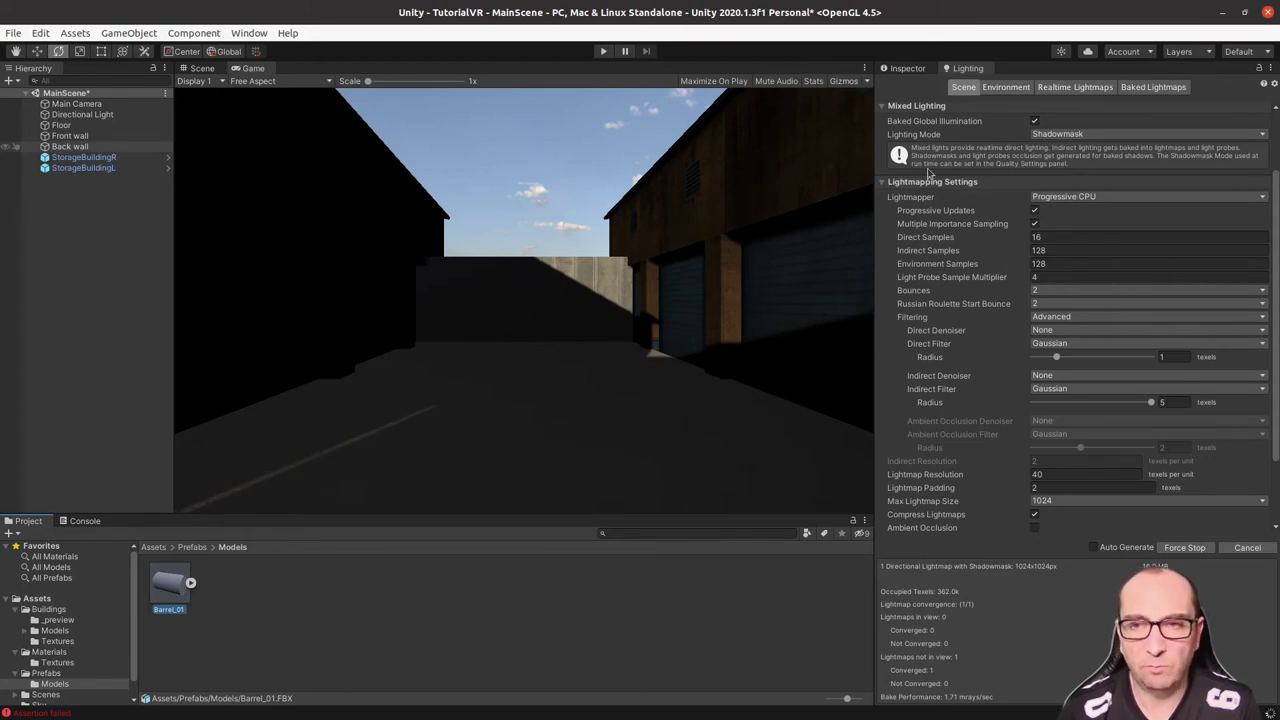
- Check the alley in Scene and Game views, then show Barrel_01's material import settings
click(906, 68)
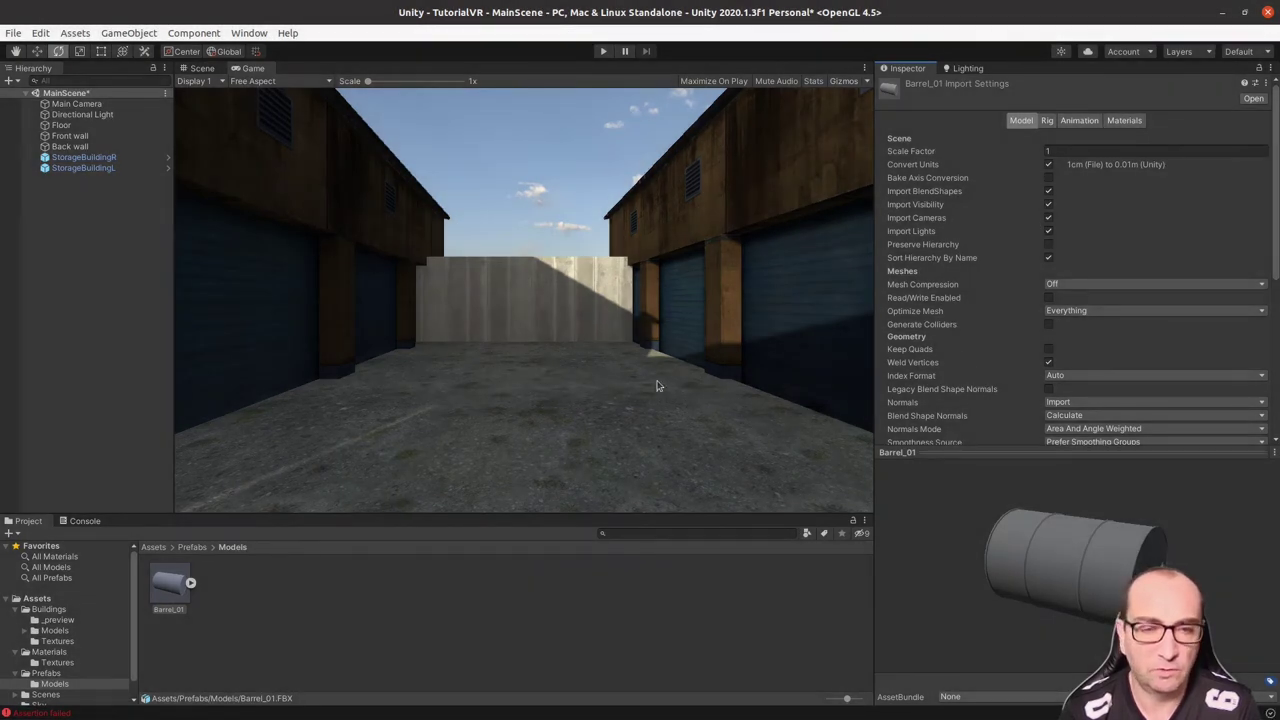
click(572, 432)
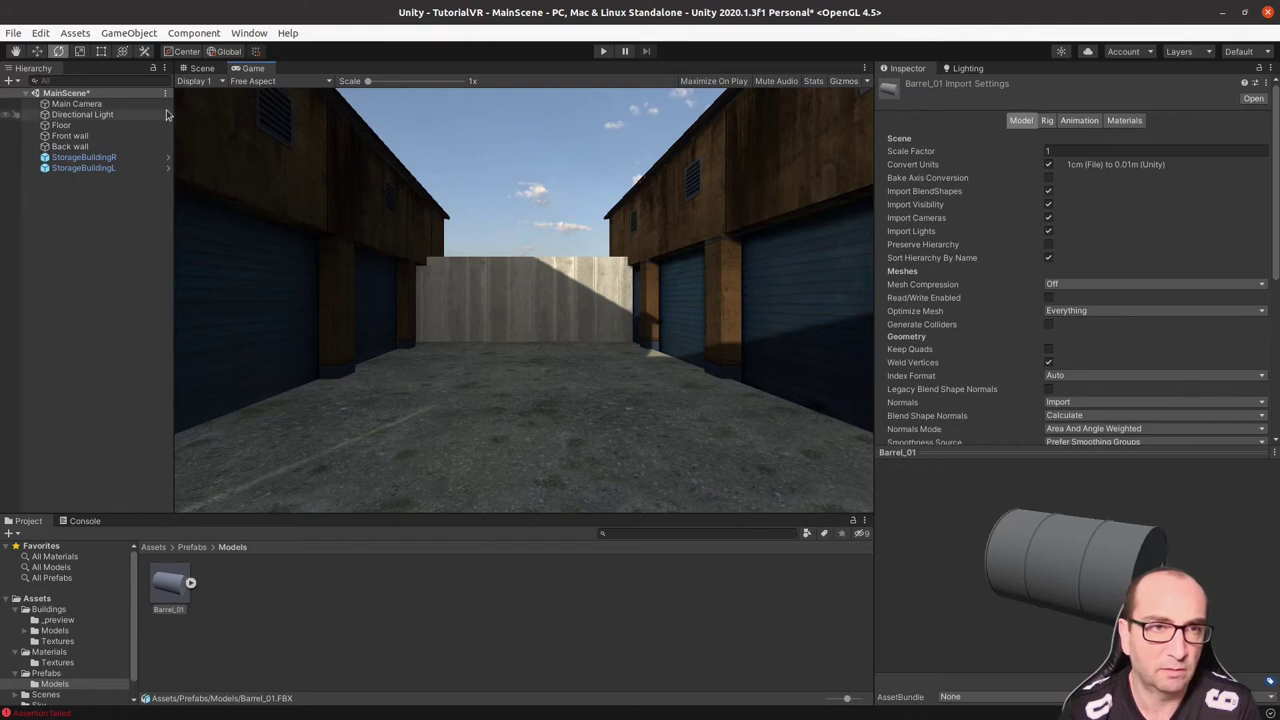
click(202, 69)
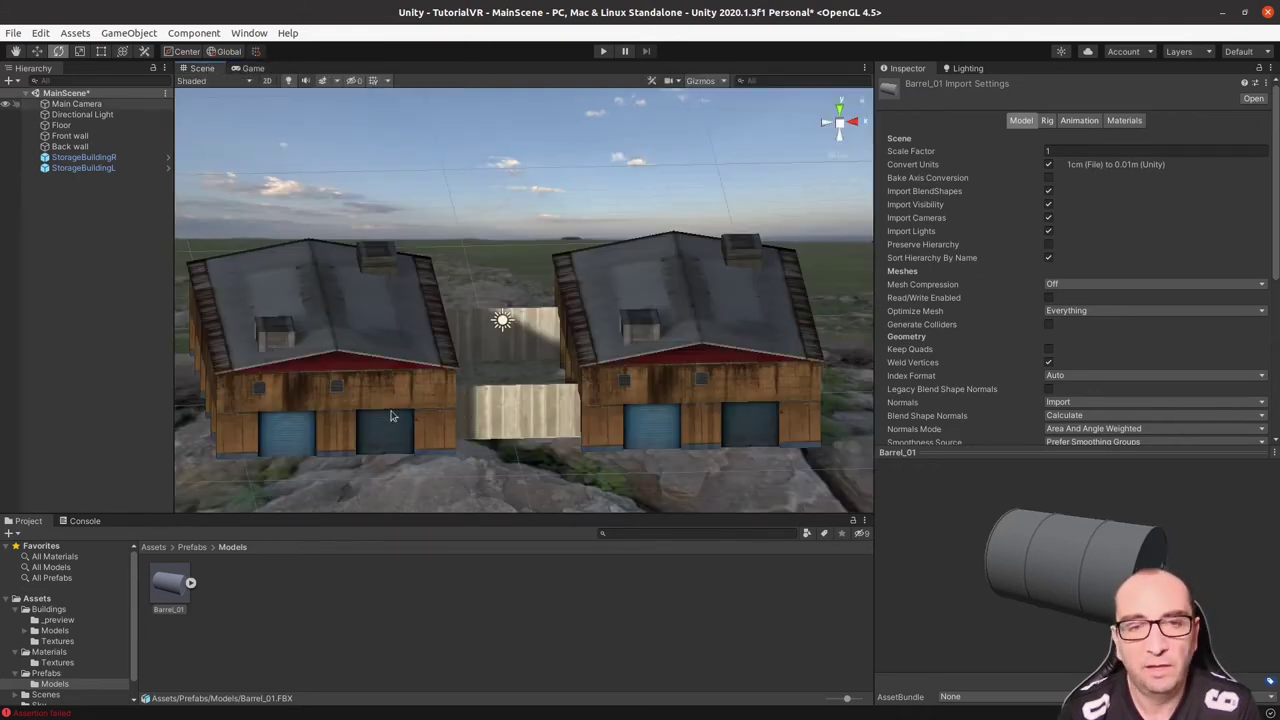
click(253, 69)
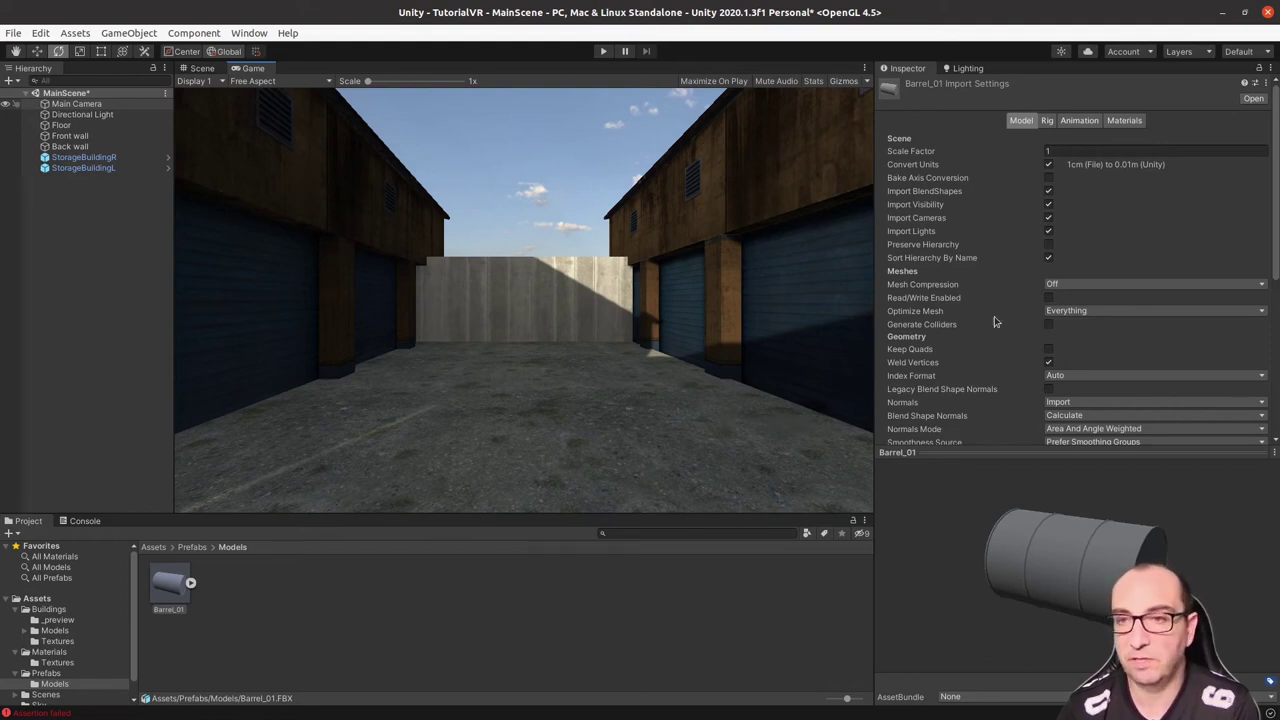
click(1123, 121)
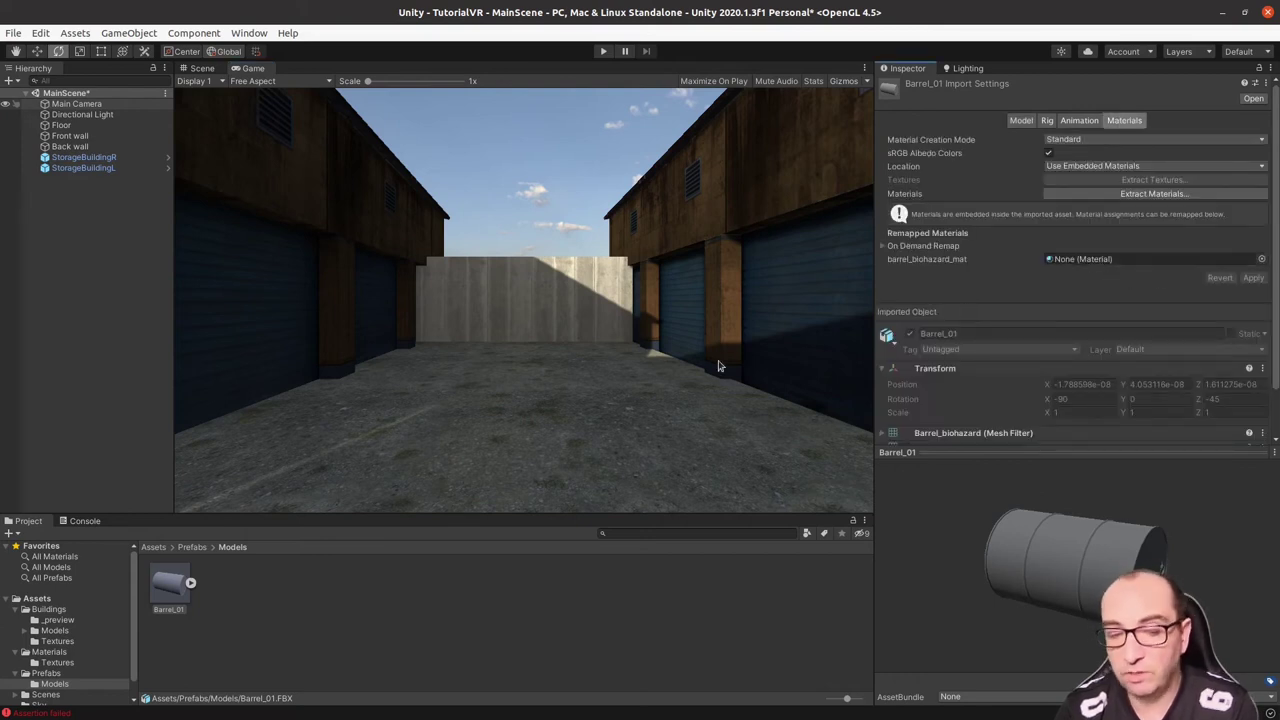
- Preview the Barrel_01 Explosive and Radiation diffuse textures in Materials/Textures, then return to Materials
click(165, 549)
double_click(222, 588)
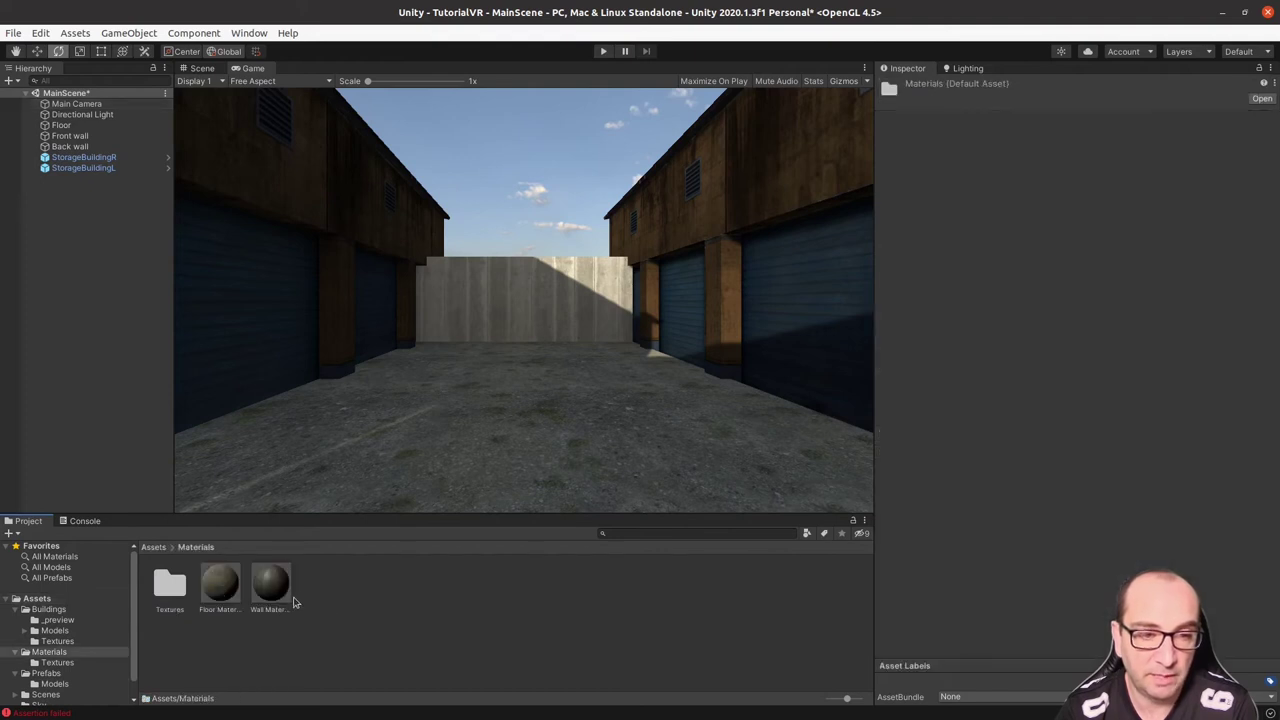
right_click(300, 600)
click(331, 622)
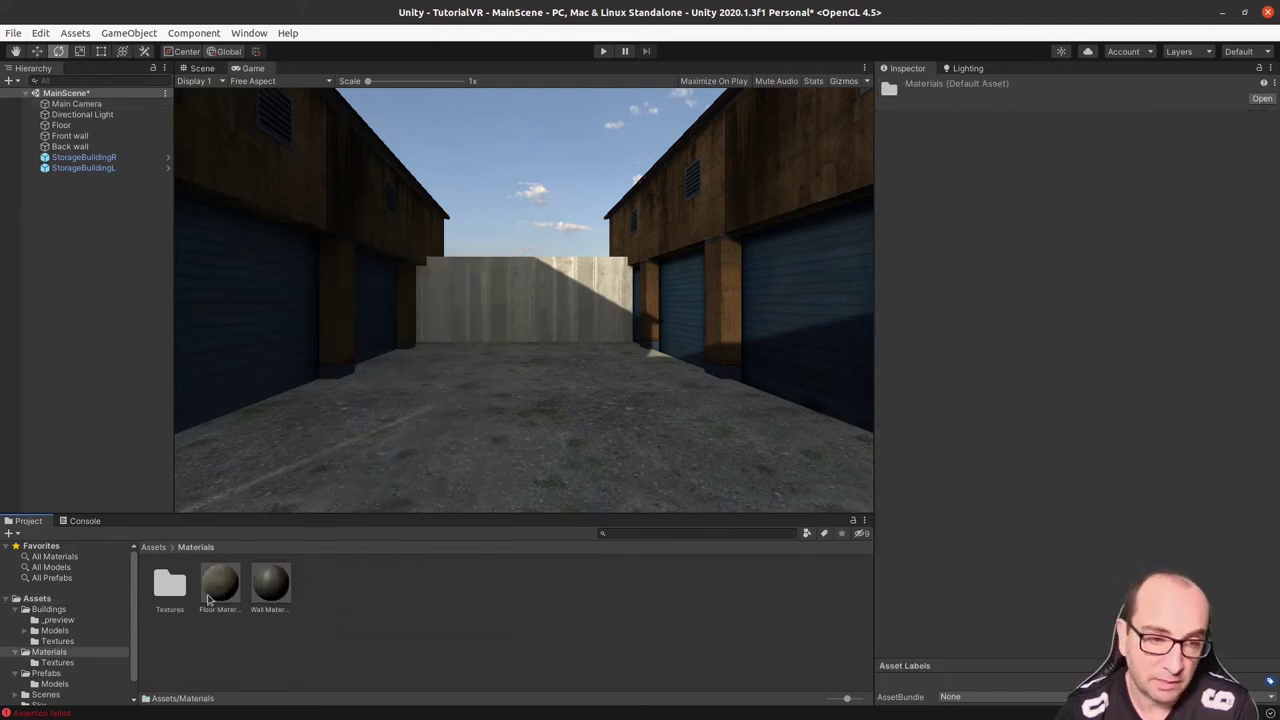
double_click(172, 588)
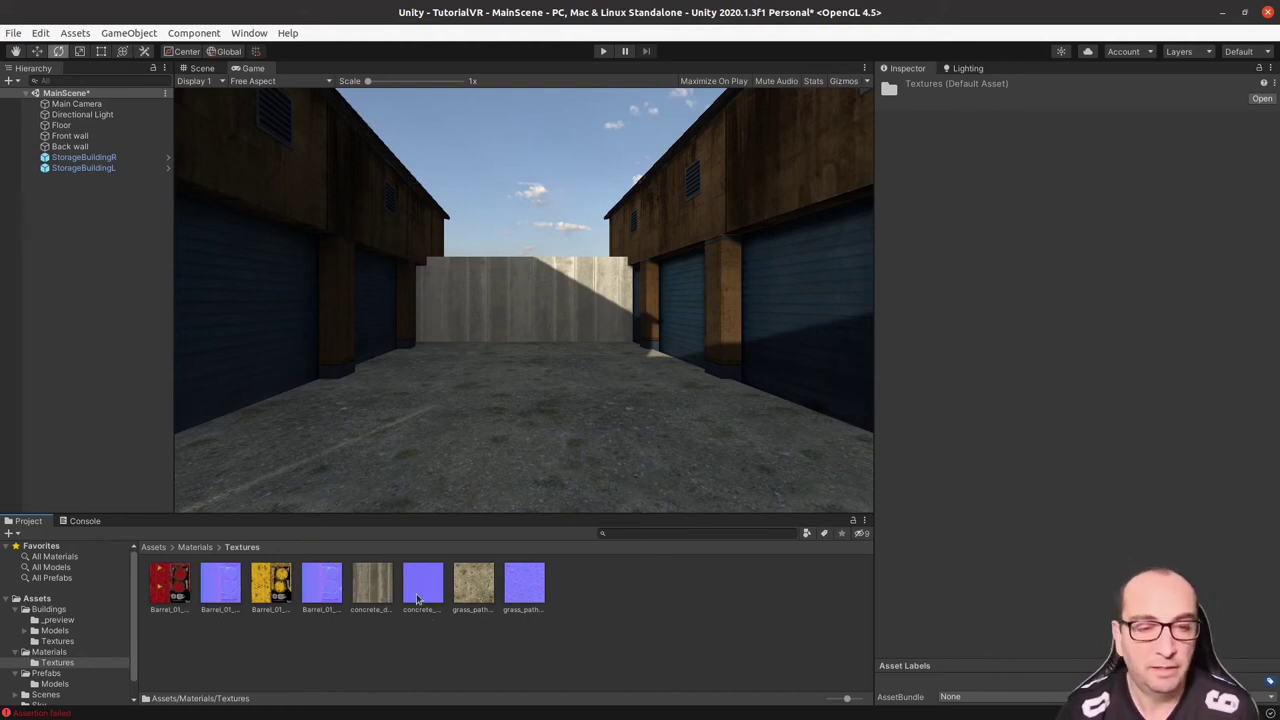
click(176, 596)
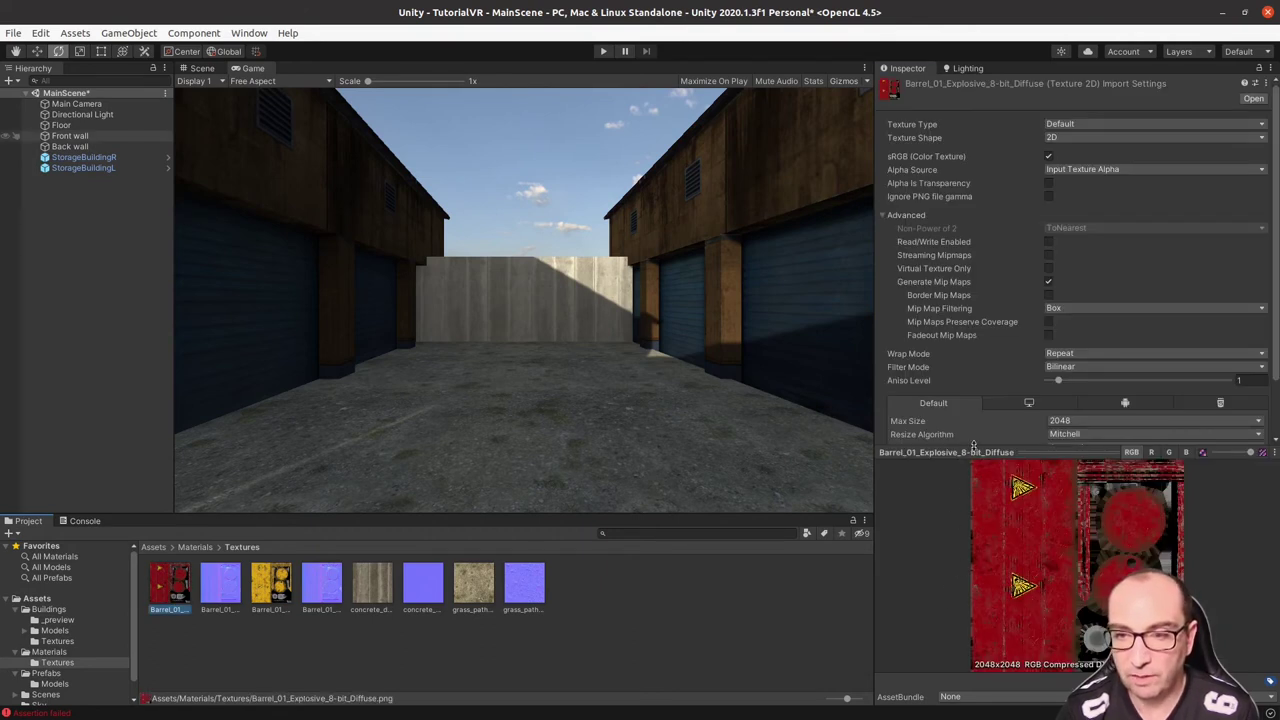
drag(973, 446, 973, 390)
click(273, 585)
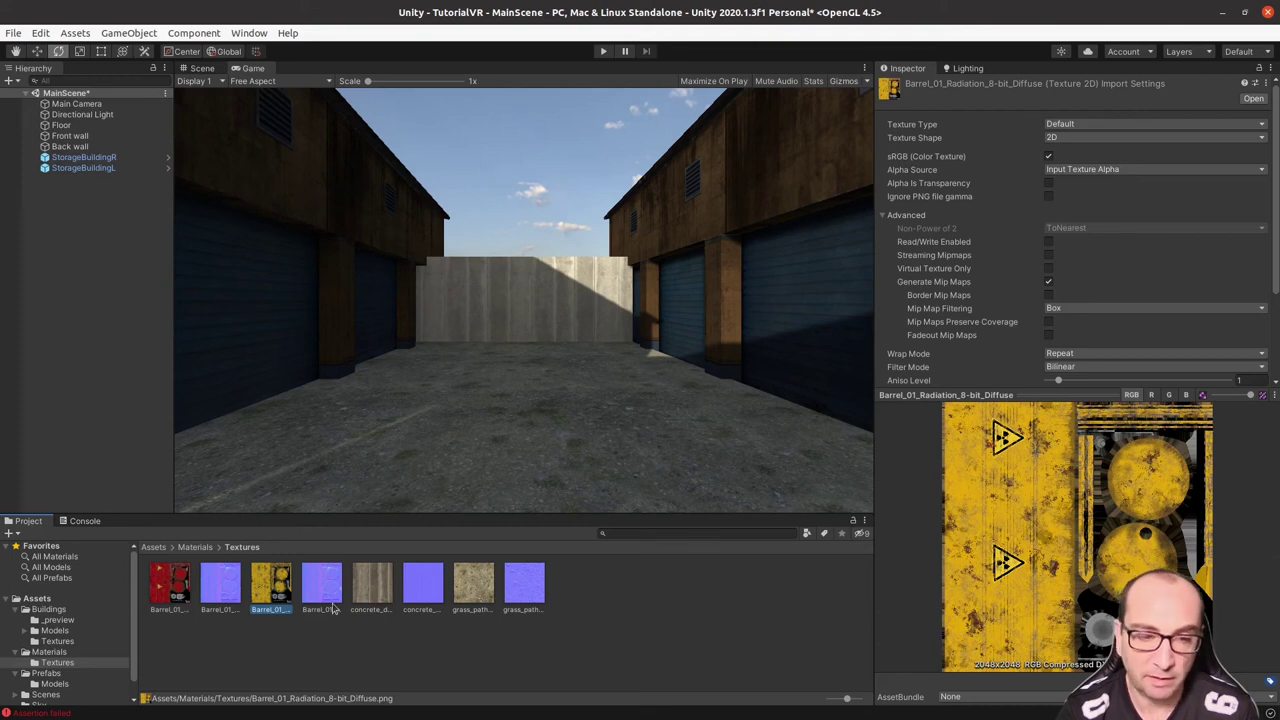
click(192, 548)
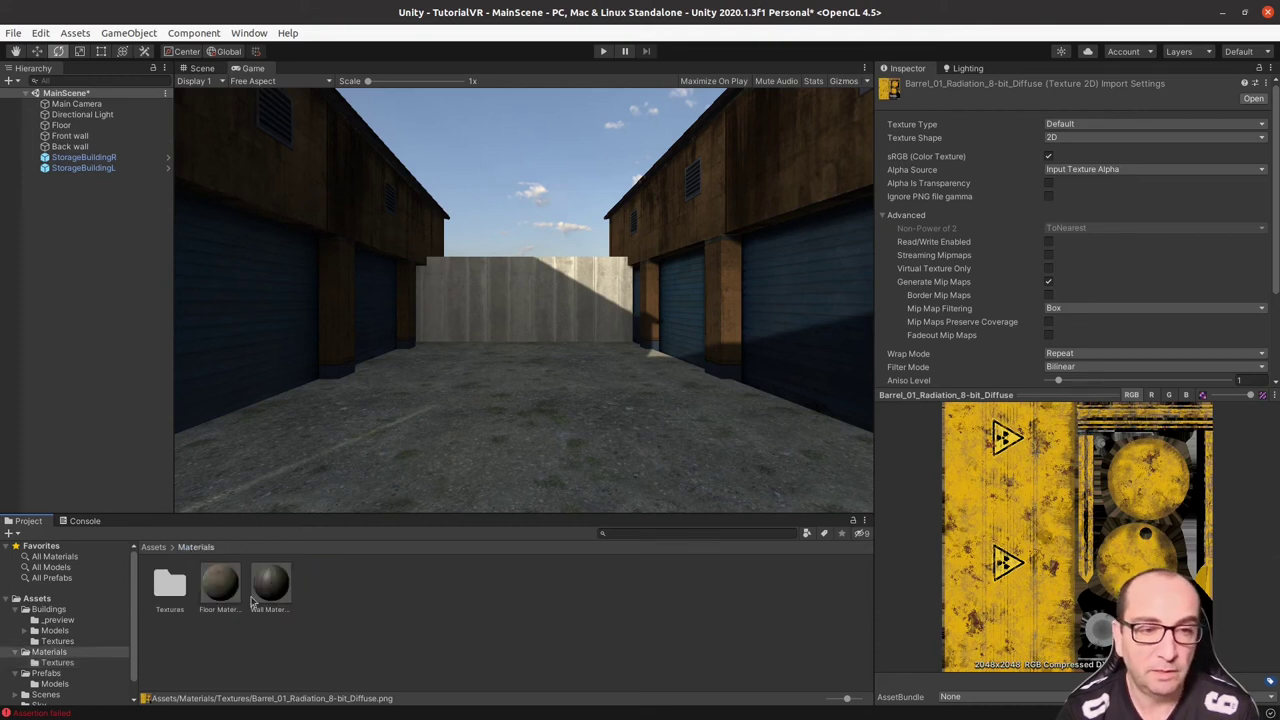
- Create a new material in Assets/Materials named 'Explosive Barrel Material'
right_click(390, 623)
mouse_move(518, 270)
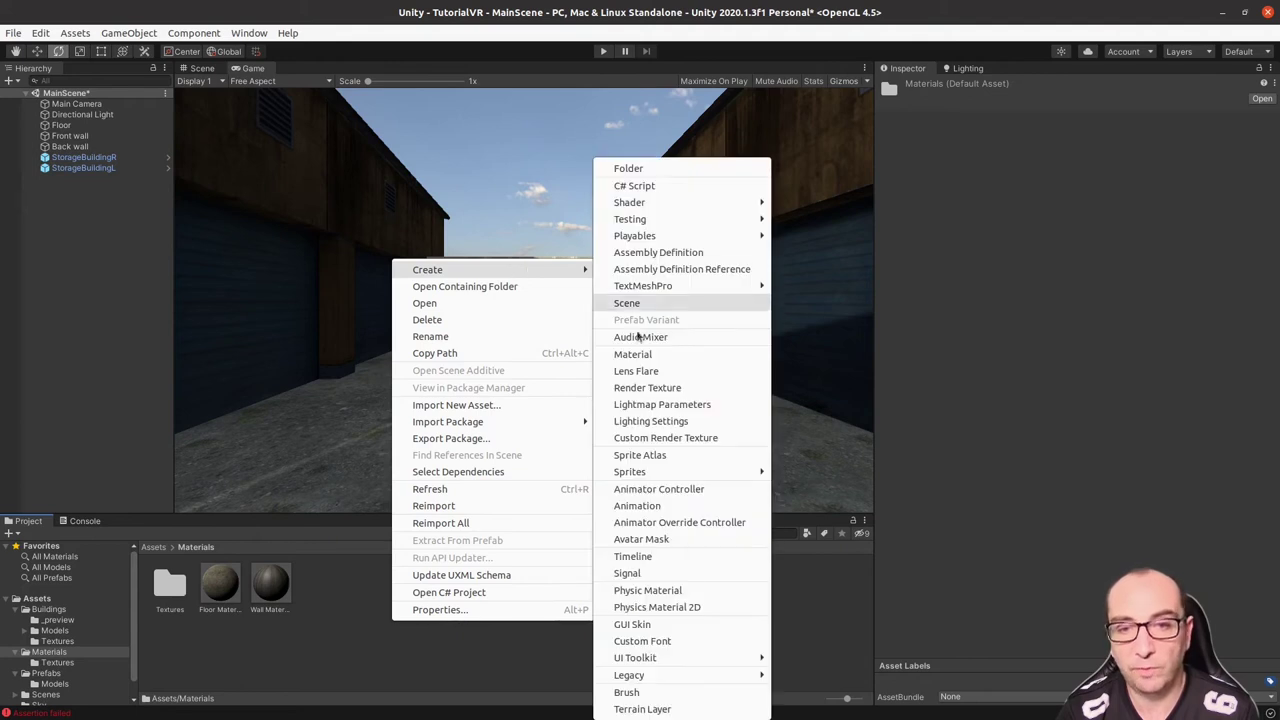
click(650, 354)
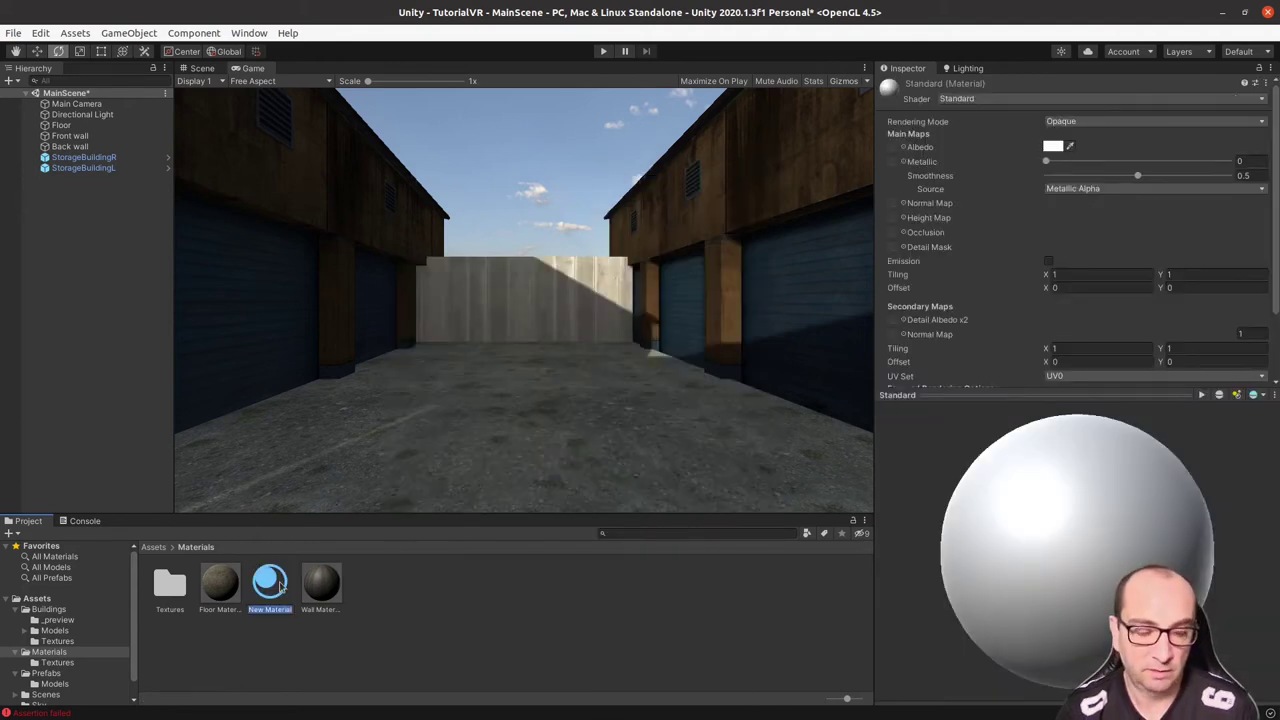
text(Exp)
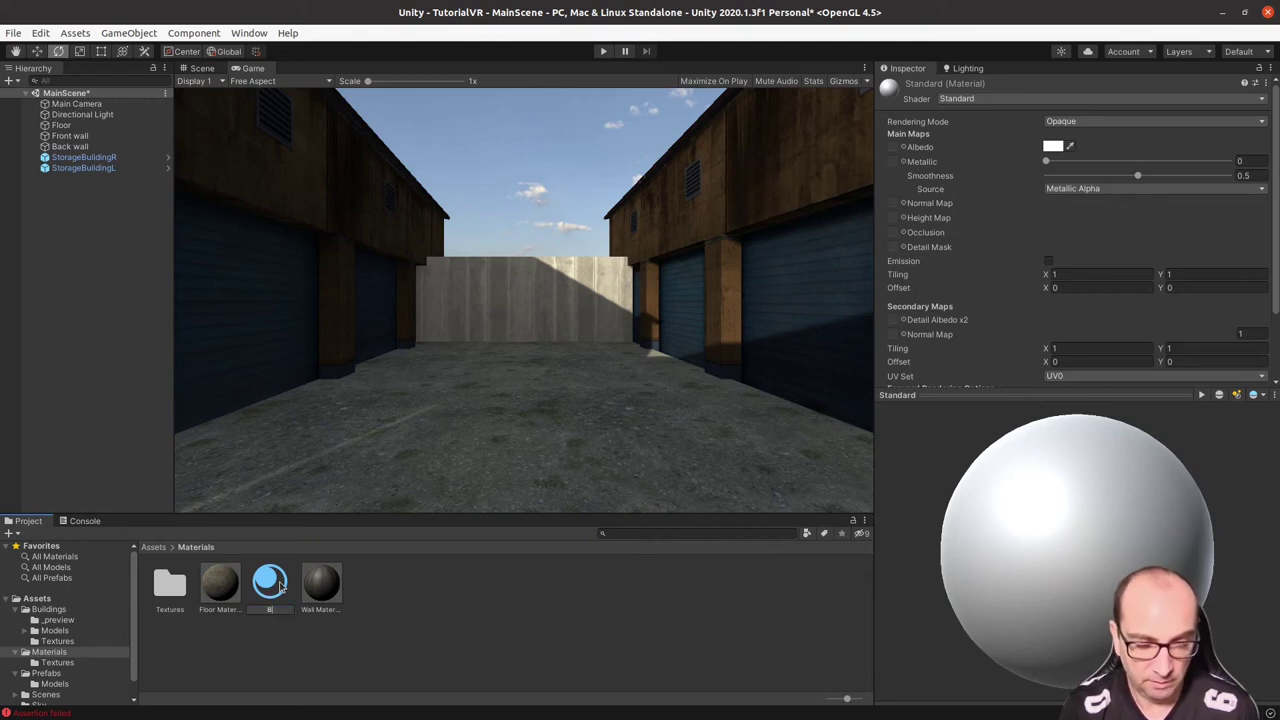
text(l)
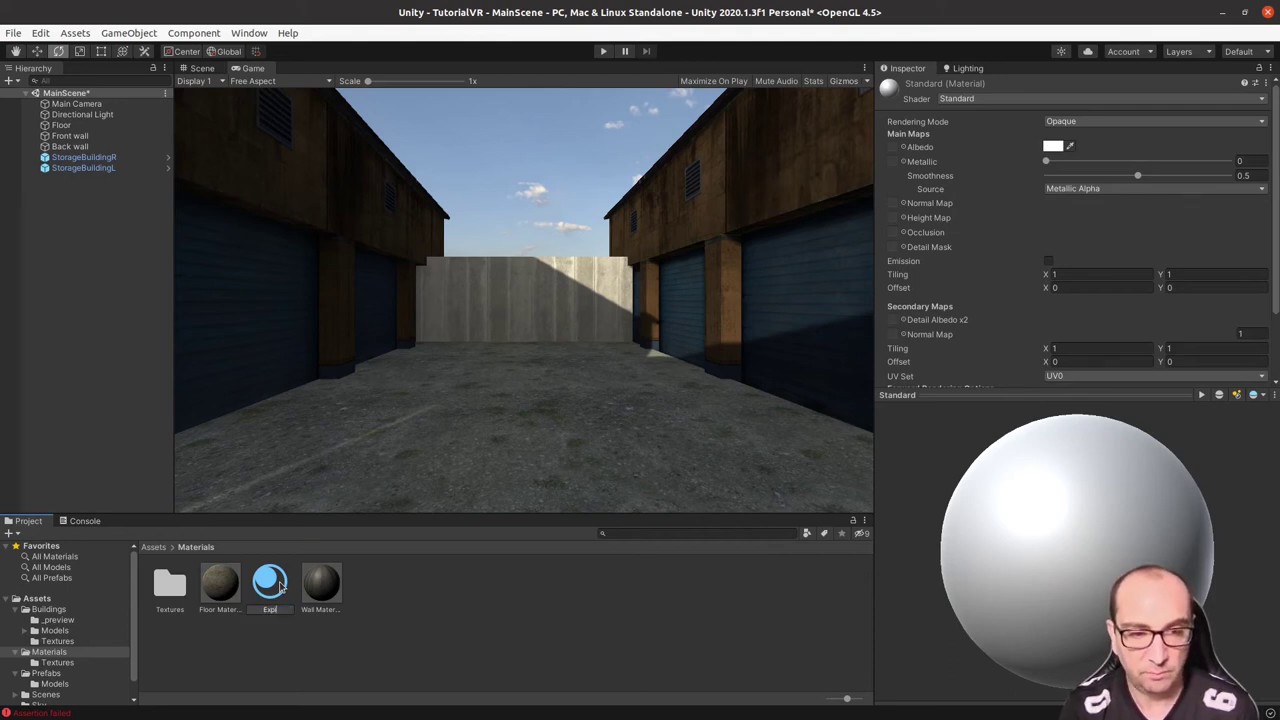
text(osive)
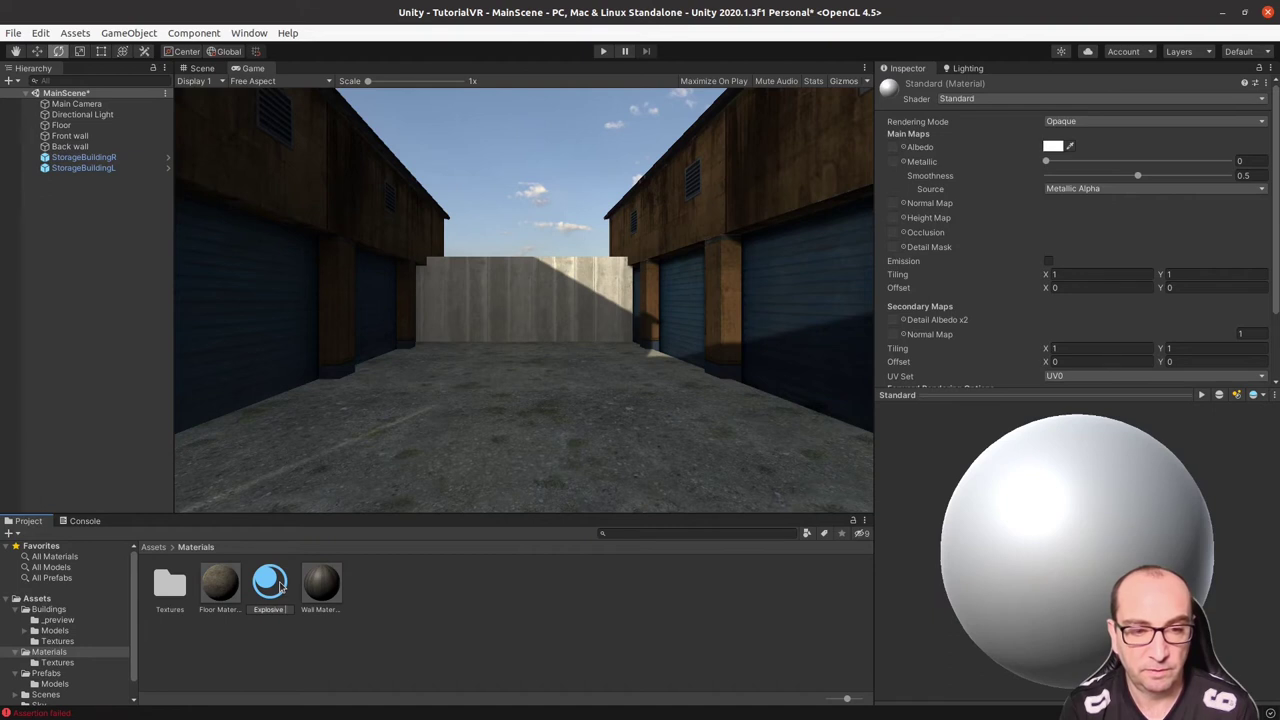
text( Barrel Material)
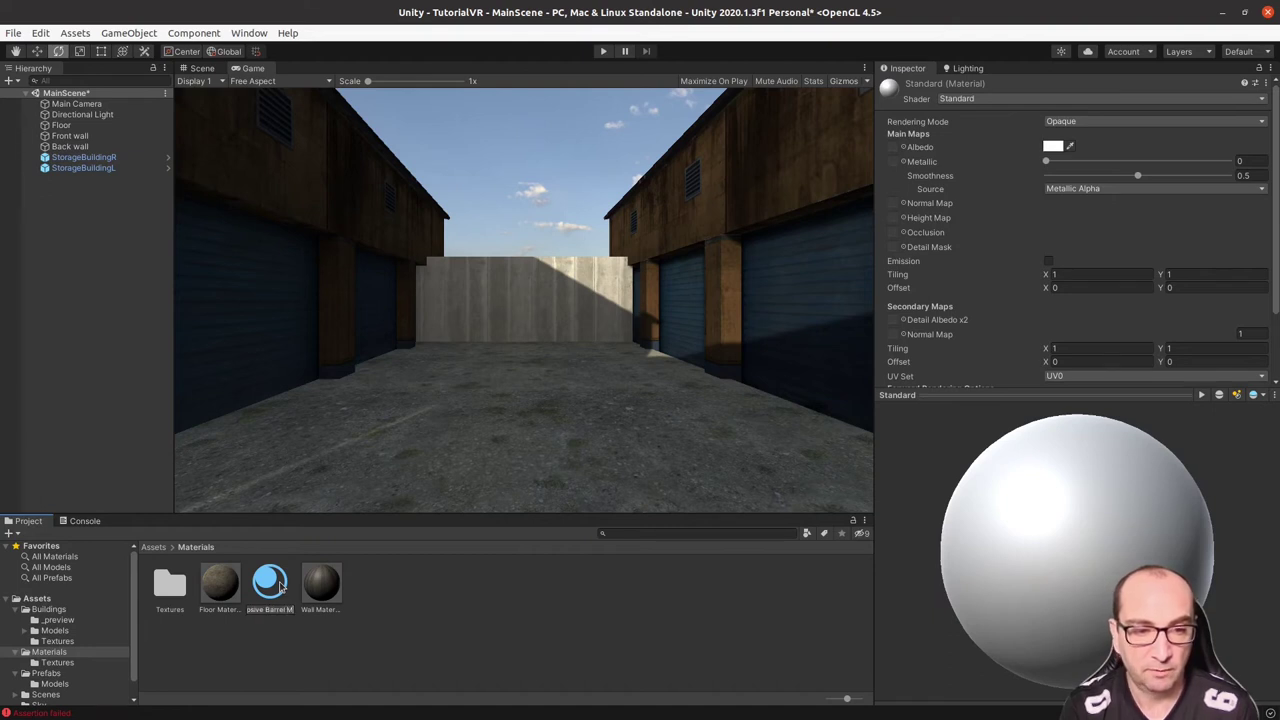
key(Return)
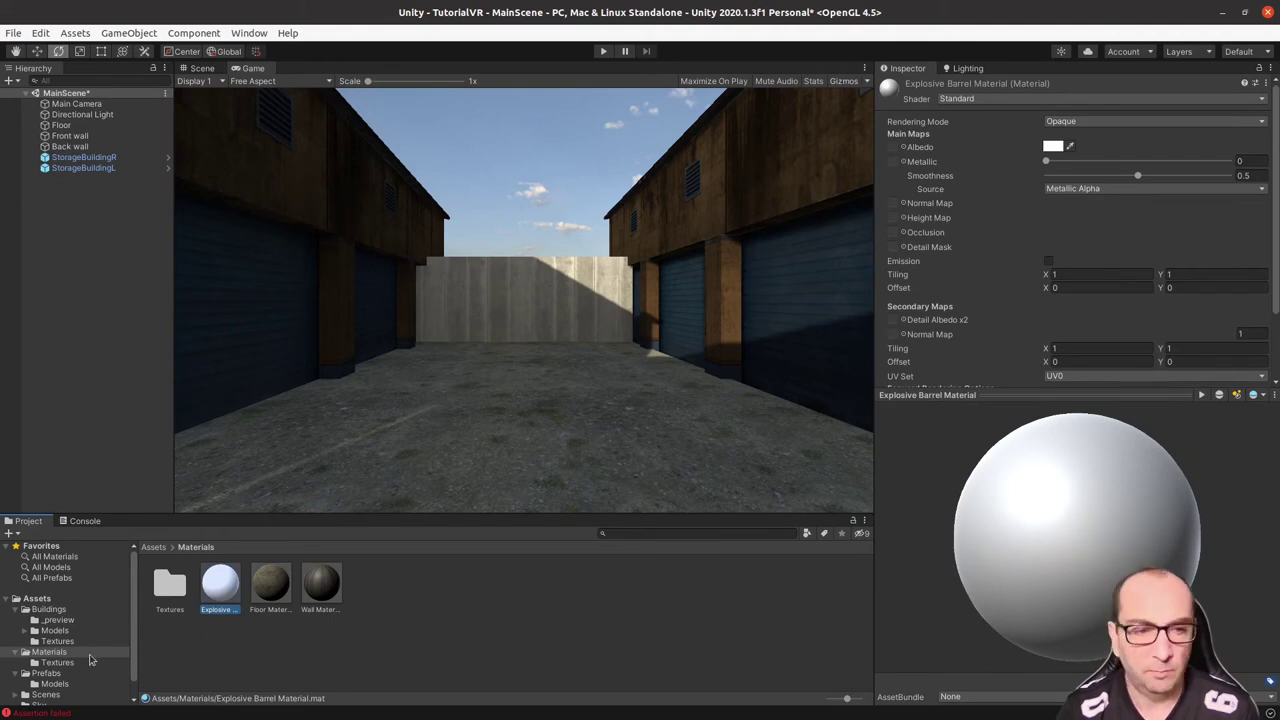
- Put the Barrel_01 colour and normal textures into the Albedo and Normal Map slots
click(58, 661)
drag(190, 592, 892, 148)
drag(218, 588, 893, 203)
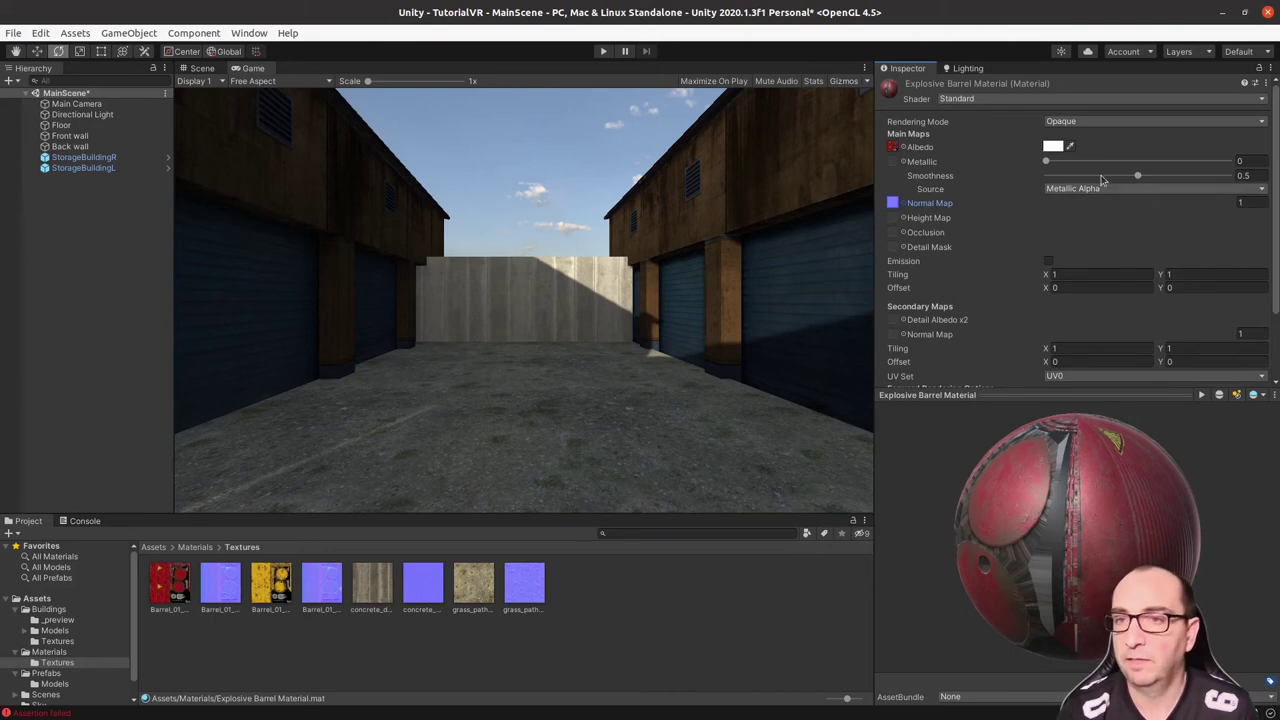
- Set the material's Metallic to 0.606 and Smoothness to 0.691
mouse_move(1046, 161)
mouse_down()
mouse_move(1265, 160)
mouse_move(1156, 166)
mouse_up()
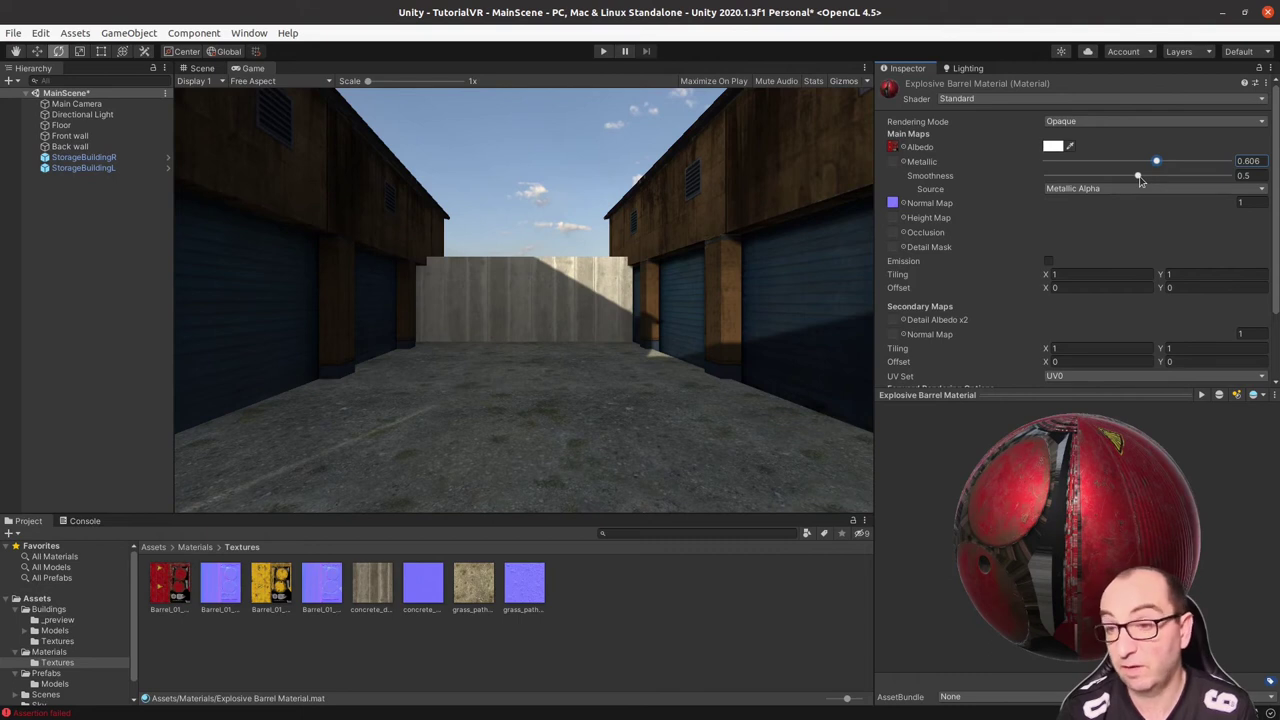
drag(1139, 178, 1175, 177)
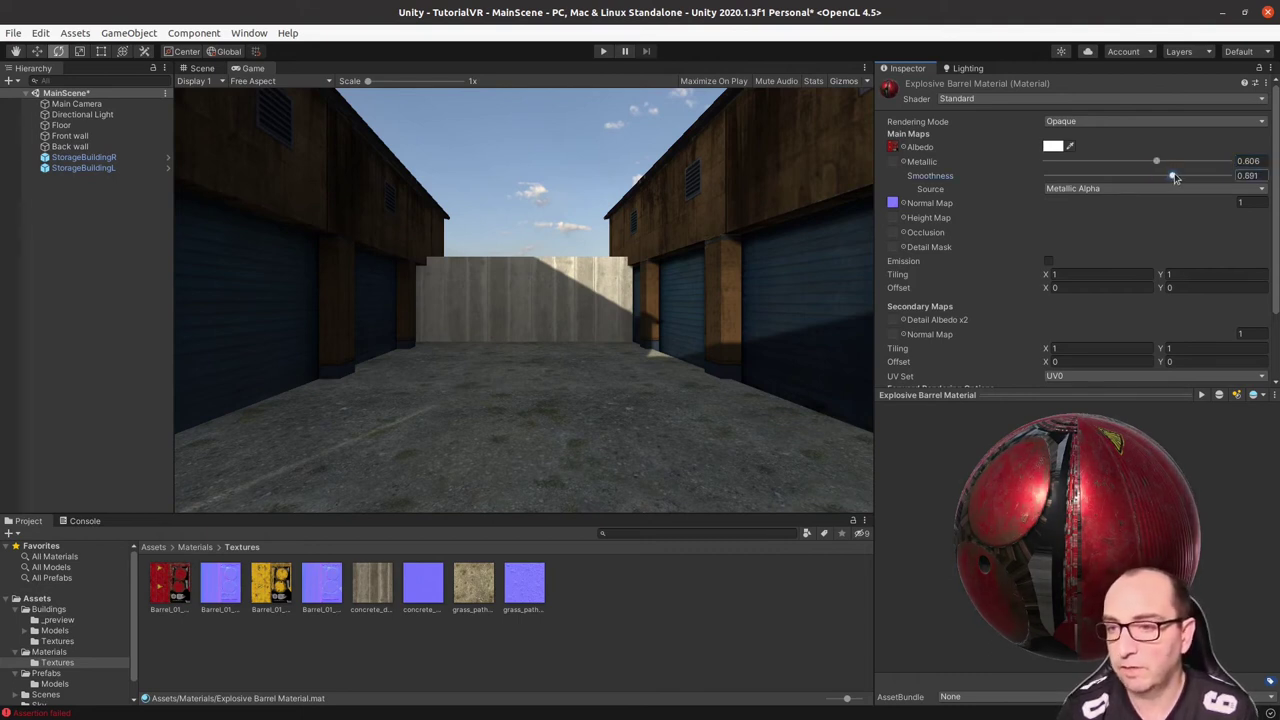
click(211, 548)
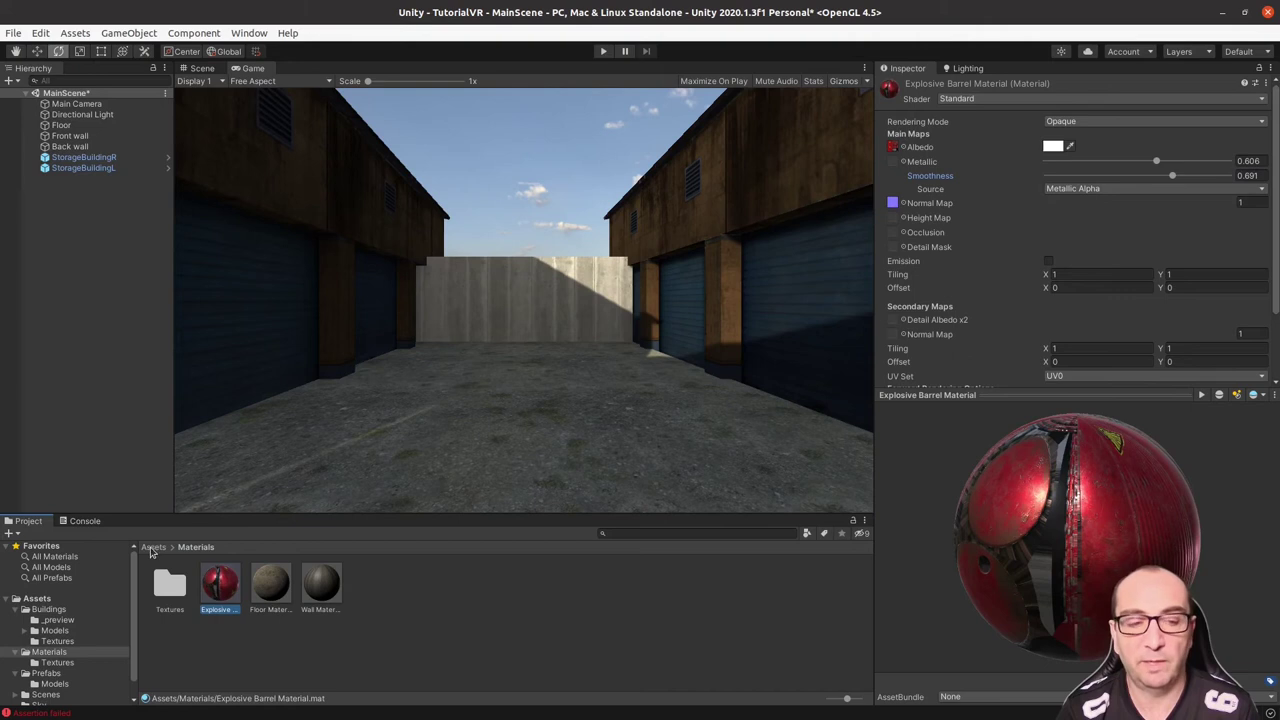
- Select the Barrel_01 model in Prefabs/Models
click(153, 547)
double_click(275, 593)
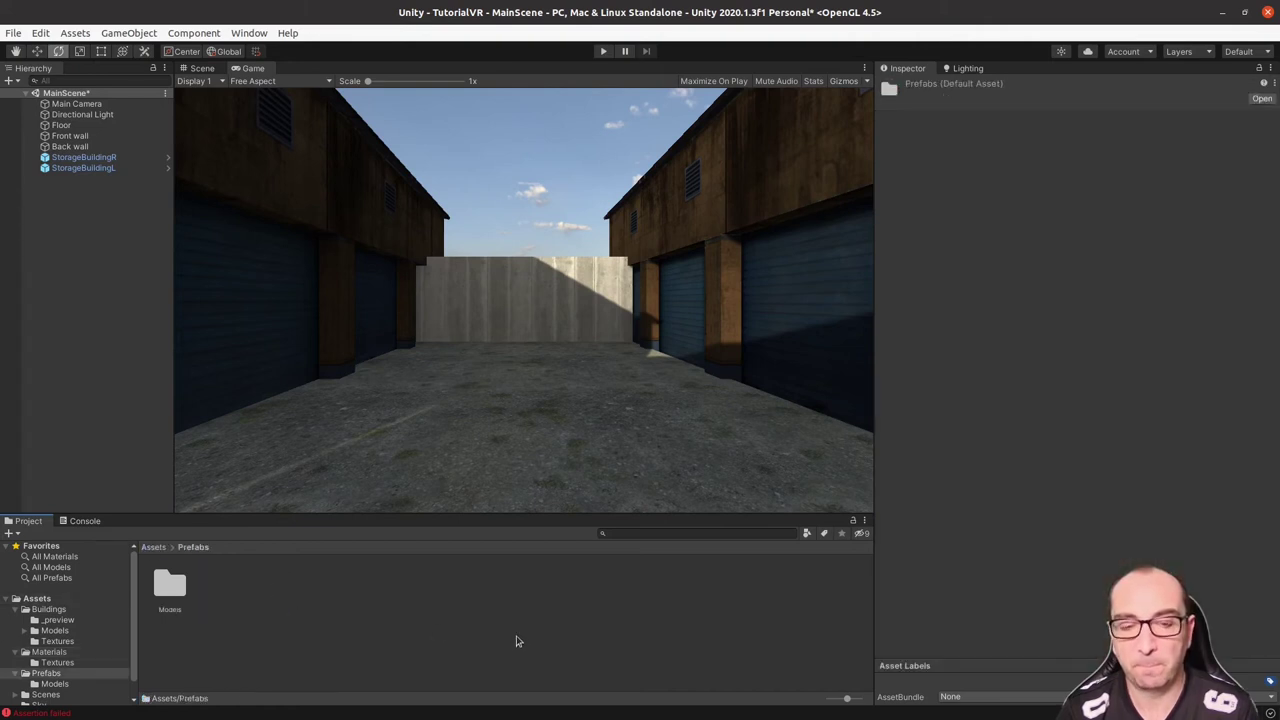
double_click(172, 588)
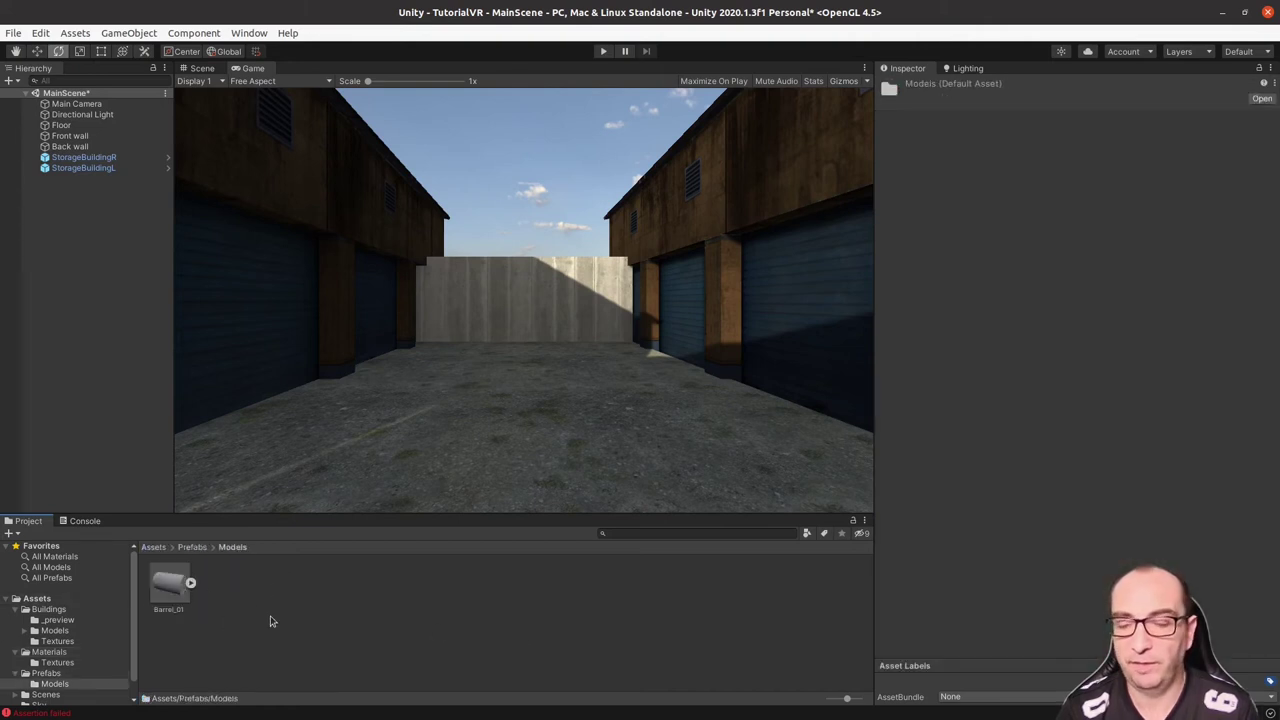
click(155, 594)
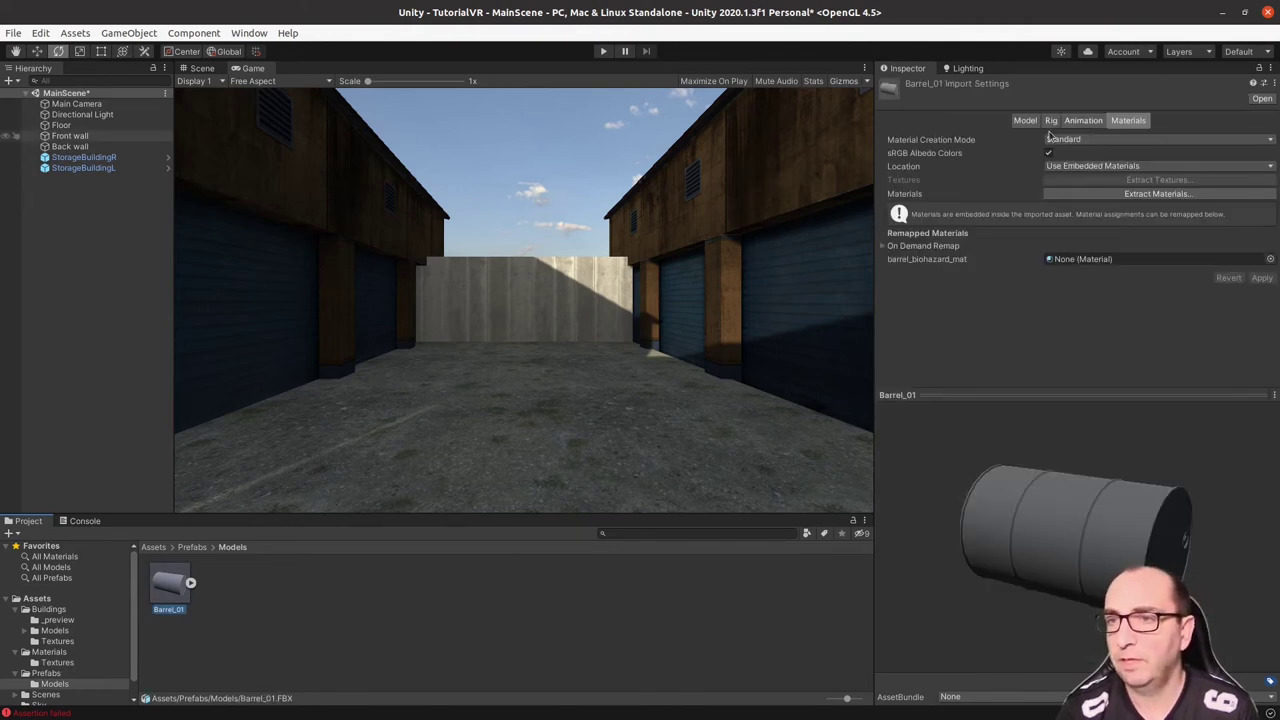
- Remap barrel_biohazard_mat to Explosive Barrel Material and apply the import change
click(1270, 261)
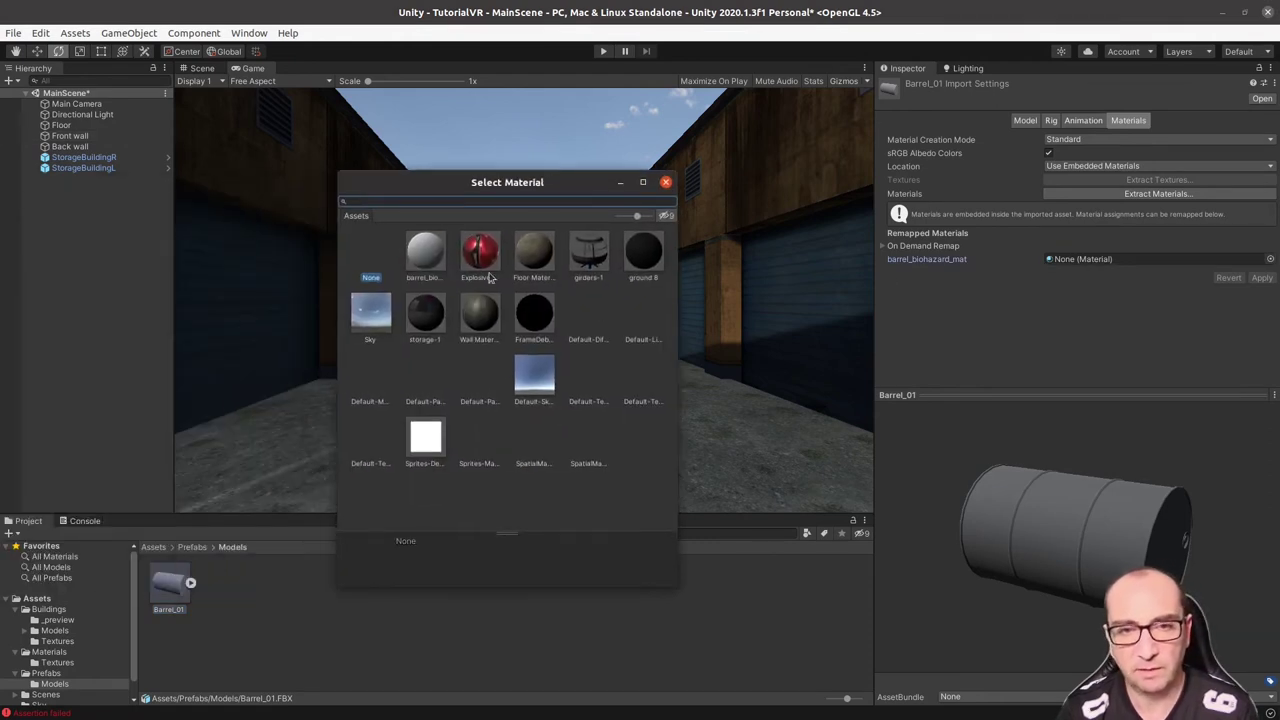
click(487, 262)
double_click(487, 262)
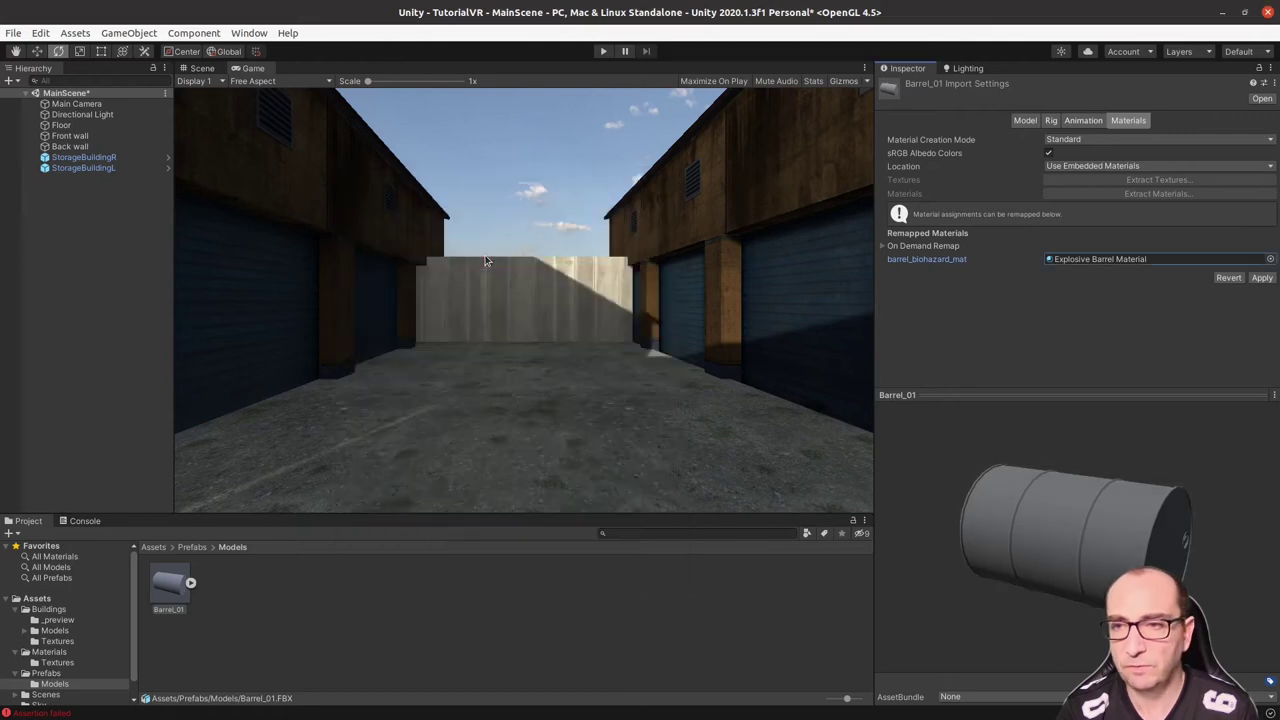
click(1262, 279)
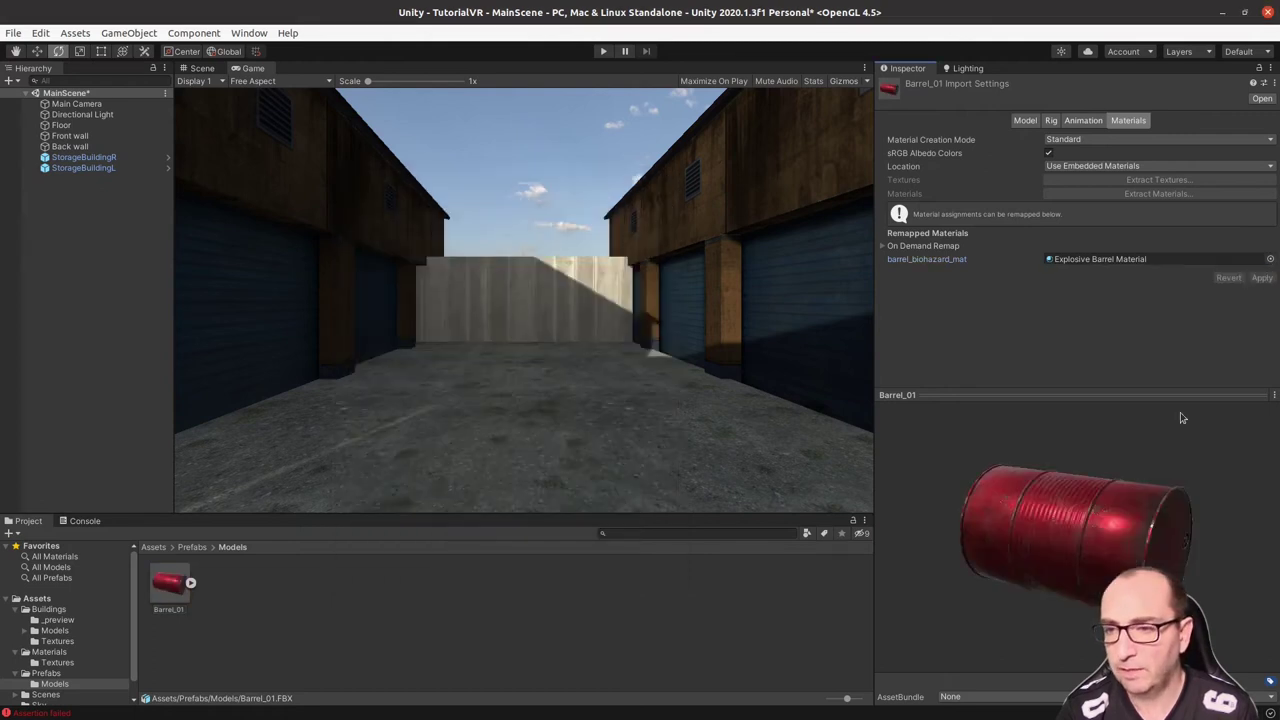
mouse_move(1080, 571)
mouse_down()
mouse_move(1013, 449)
mouse_move(1197, 560)
mouse_move(1157, 550)
mouse_move(1043, 565)
mouse_up()
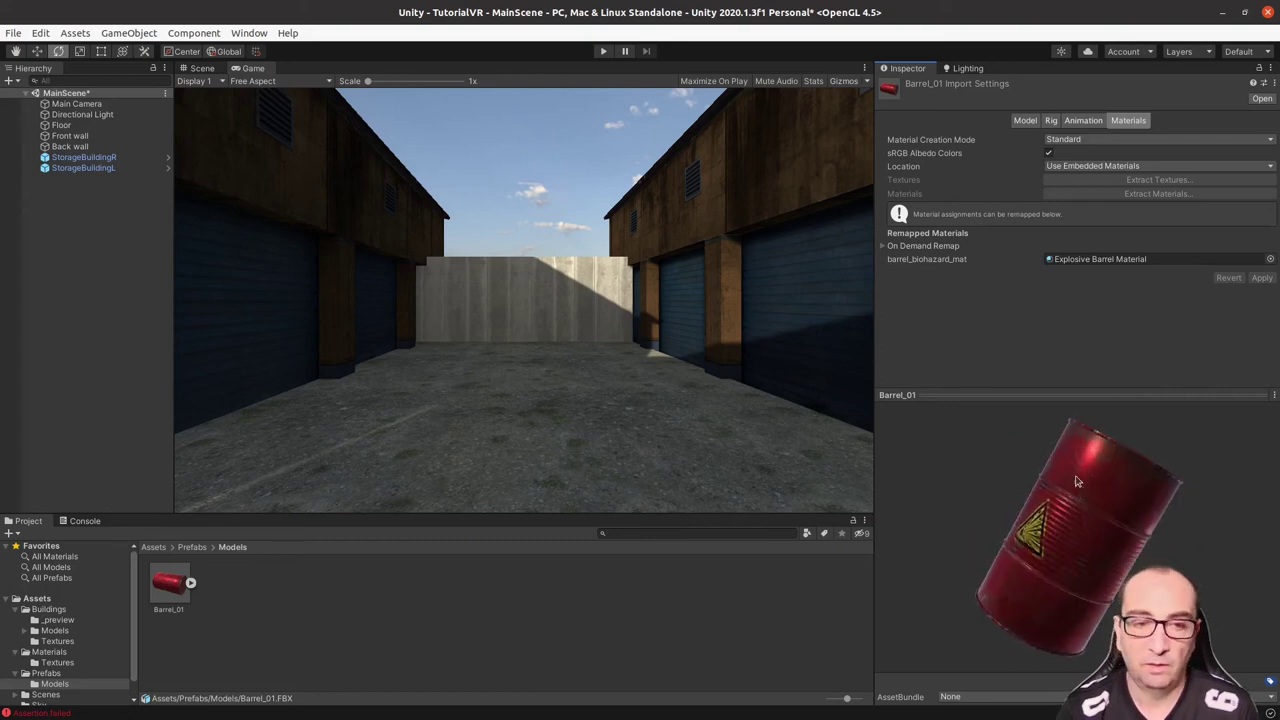
click(200, 68)
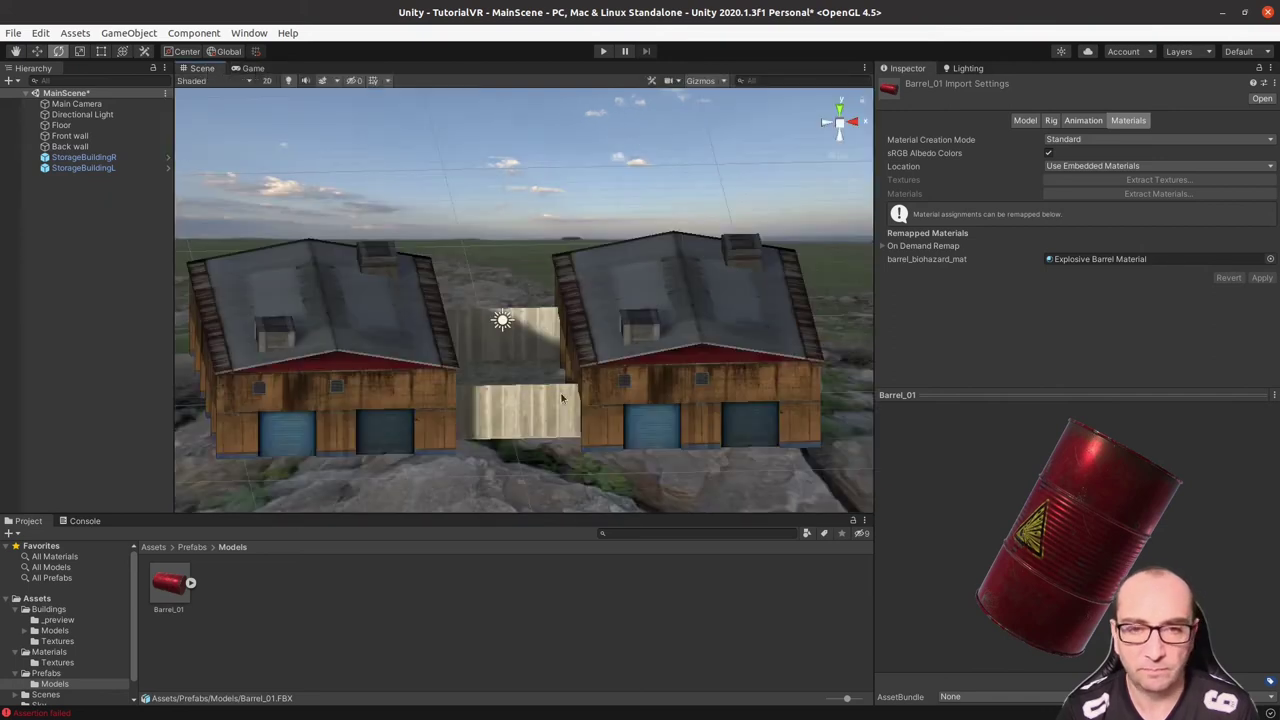
- Drop a Barrel_01 instance into the alley and frame the view on it
middle_drag(518, 396, 498, 376)
drag(168, 583, 502, 360)
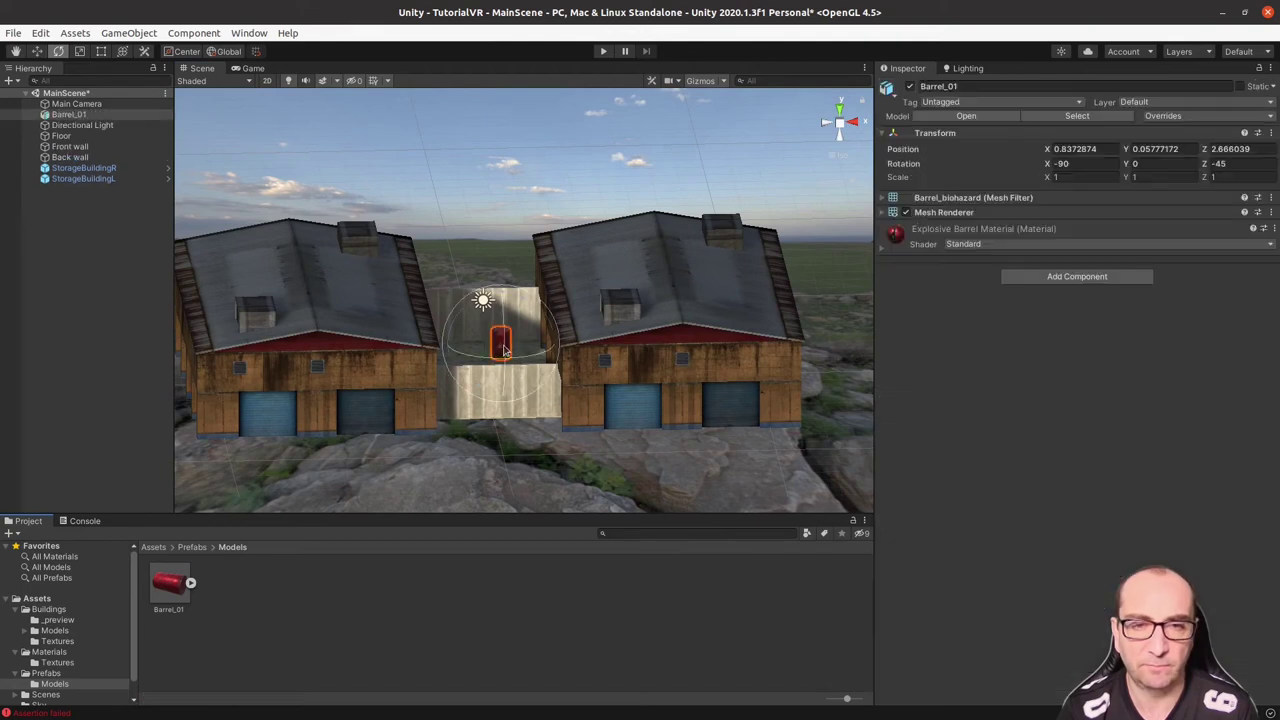
key(f)
scroll(580, 447, down, 5)
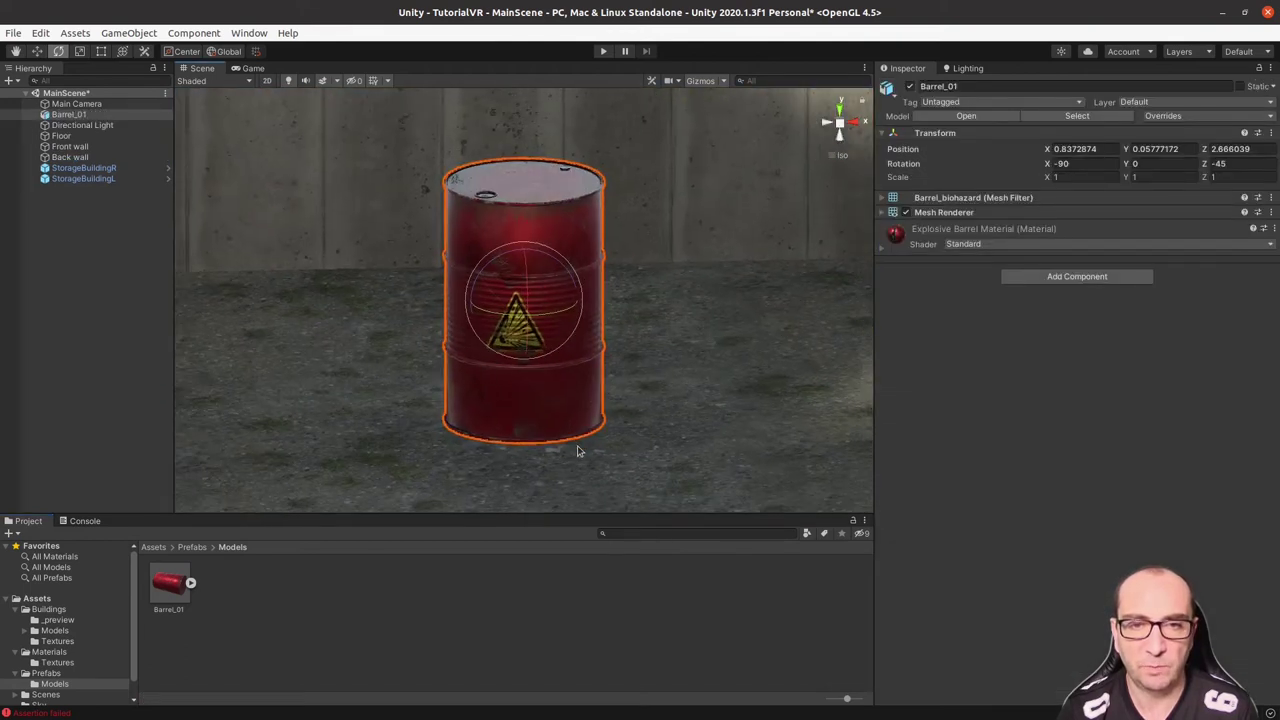
scroll(604, 437, down, 3)
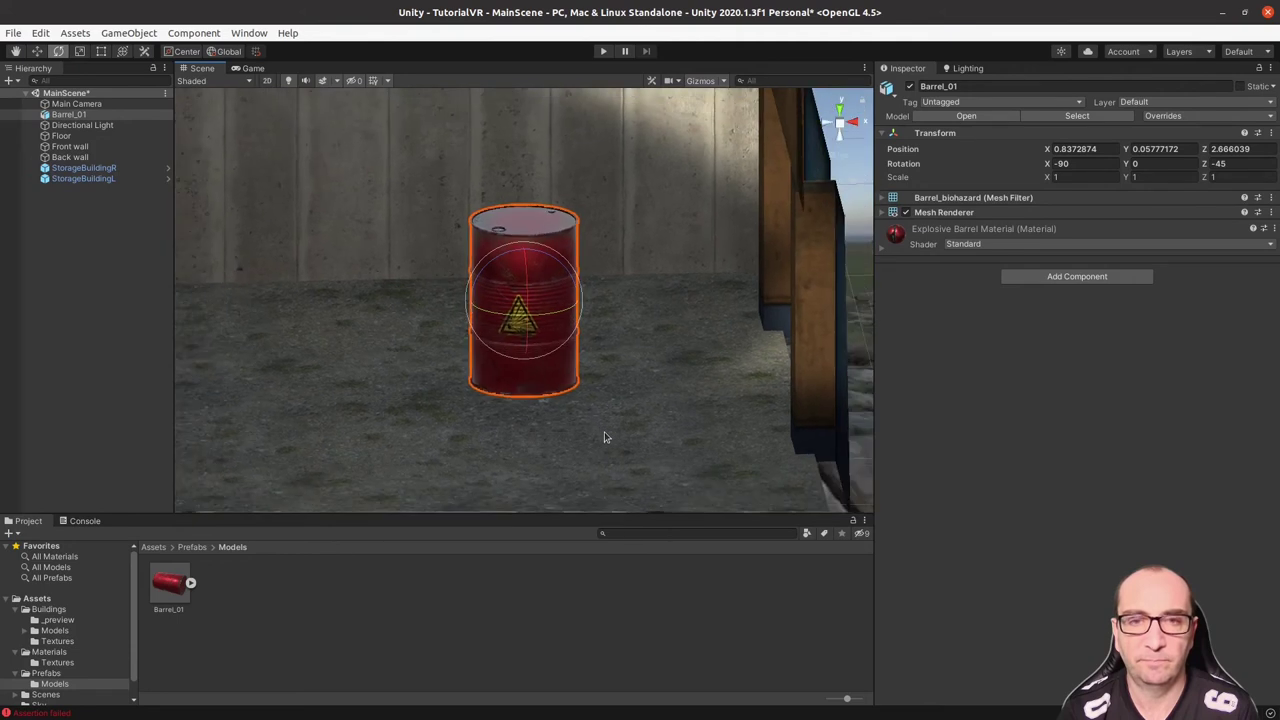
mouse_move(594, 434)
alt+mouse_down()
mouse_move(527, 386)
mouse_move(697, 406)
mouse_move(803, 374)
mouse_move(783, 394)
mouse_move(778, 431)
mouse_move(627, 390)
mouse_move(591, 360)
mouse_move(606, 443)
alt+mouse_up()
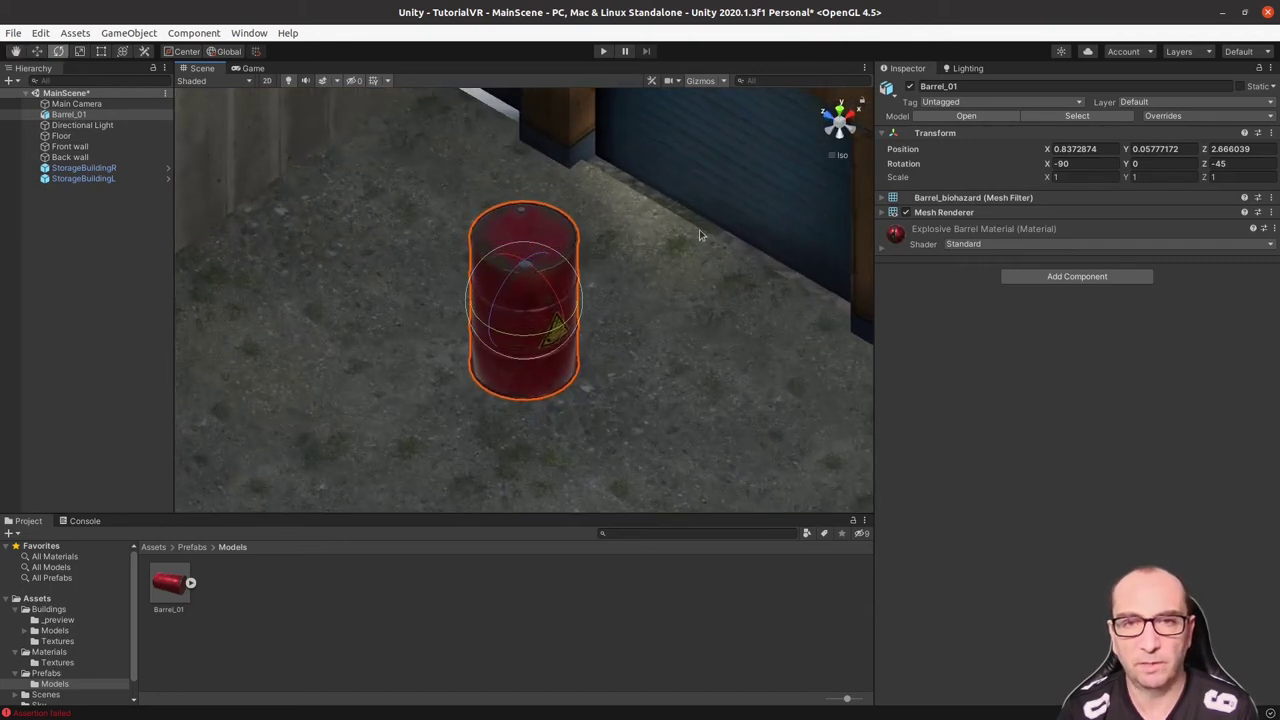
- Nudge StorageBuildingR's X position to 6.61, then orbit around the barrel
click(763, 197)
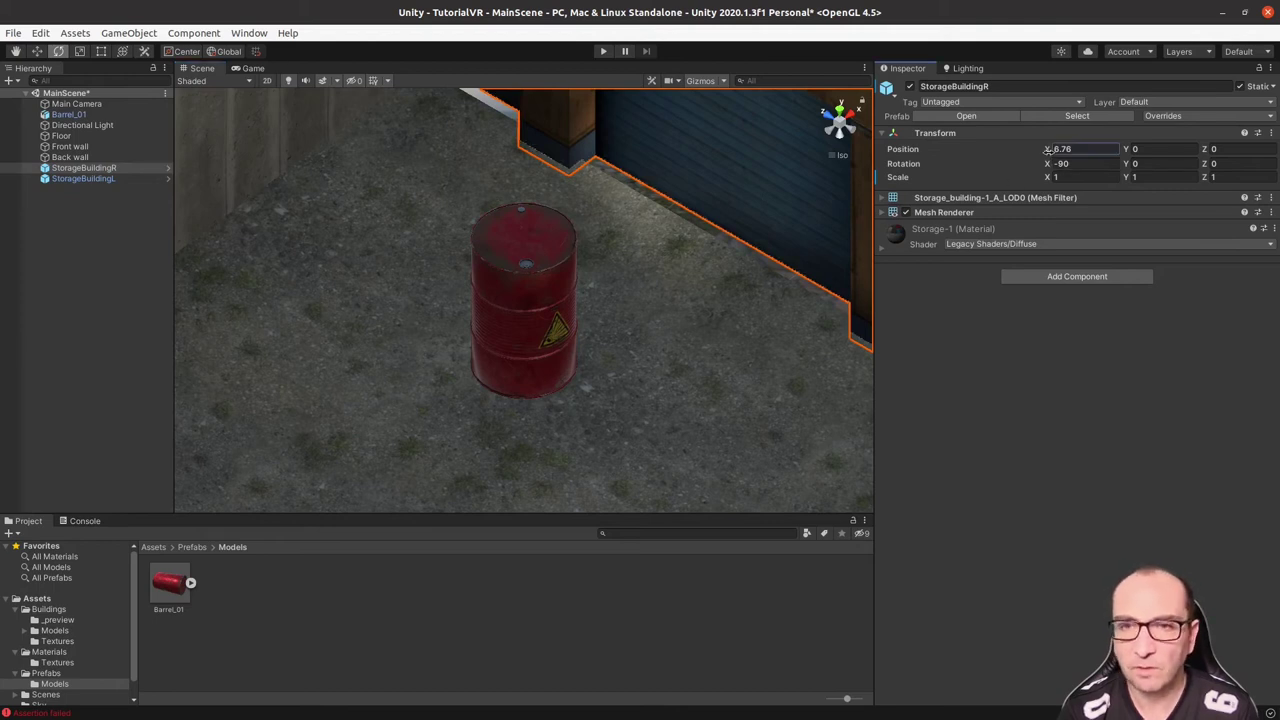
drag(1047, 149, 1052, 150)
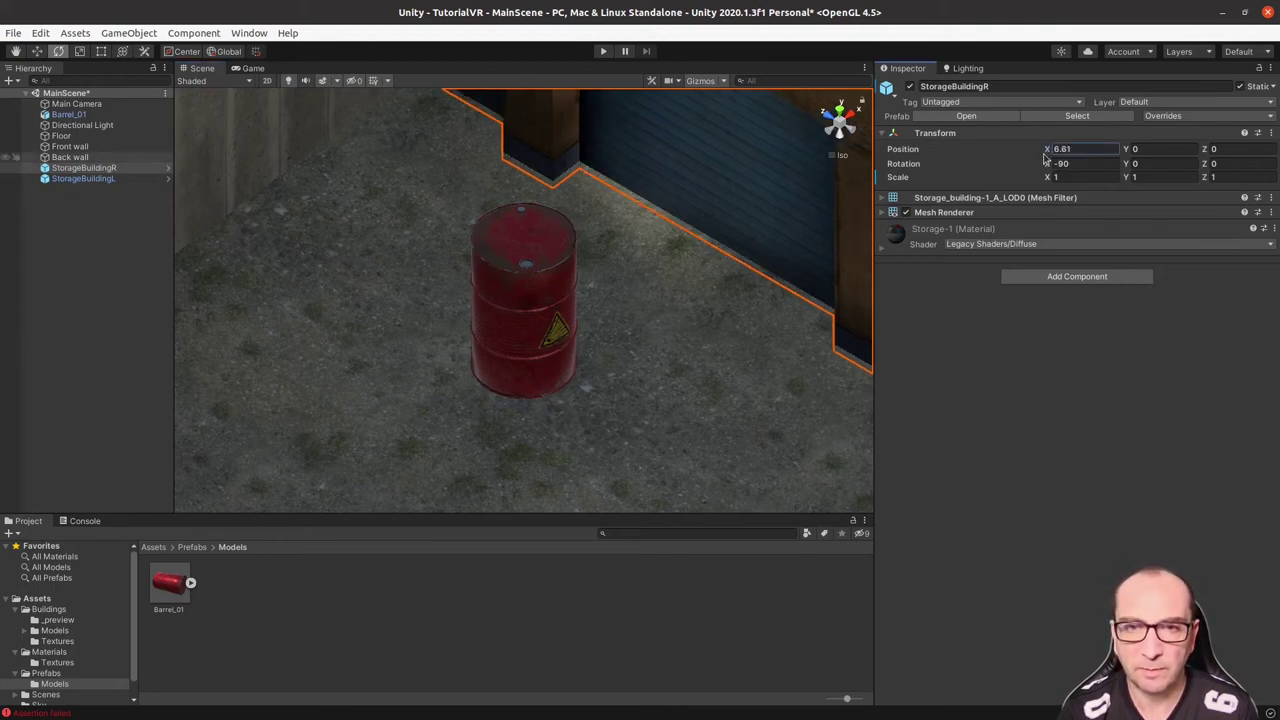
click(556, 331)
alt+drag(659, 377, 508, 242)
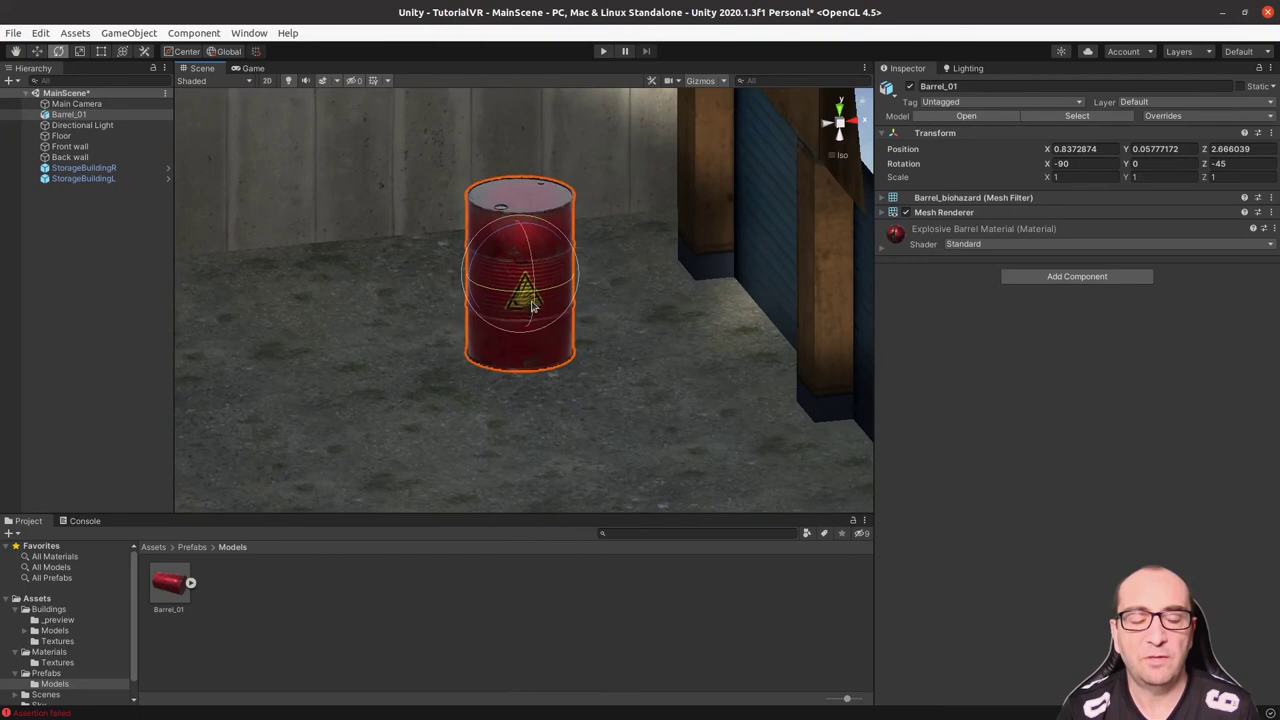
mouse_move(508, 242)
alt+mouse_down()
mouse_move(533, 300)
mouse_move(525, 276)
alt+mouse_up()
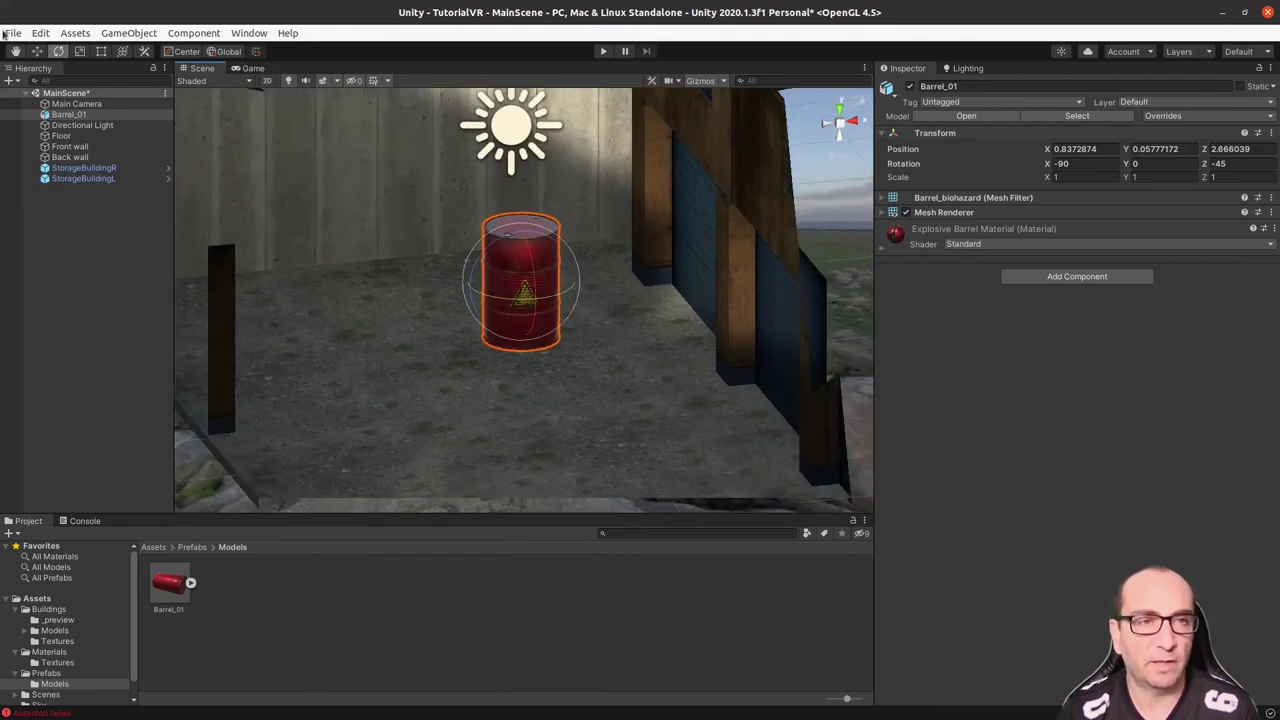
- Move Barrel_01 to mid-alley in front of the back wall, at X 0.115, Y 0.0577, Z 2.763
click(39, 51)
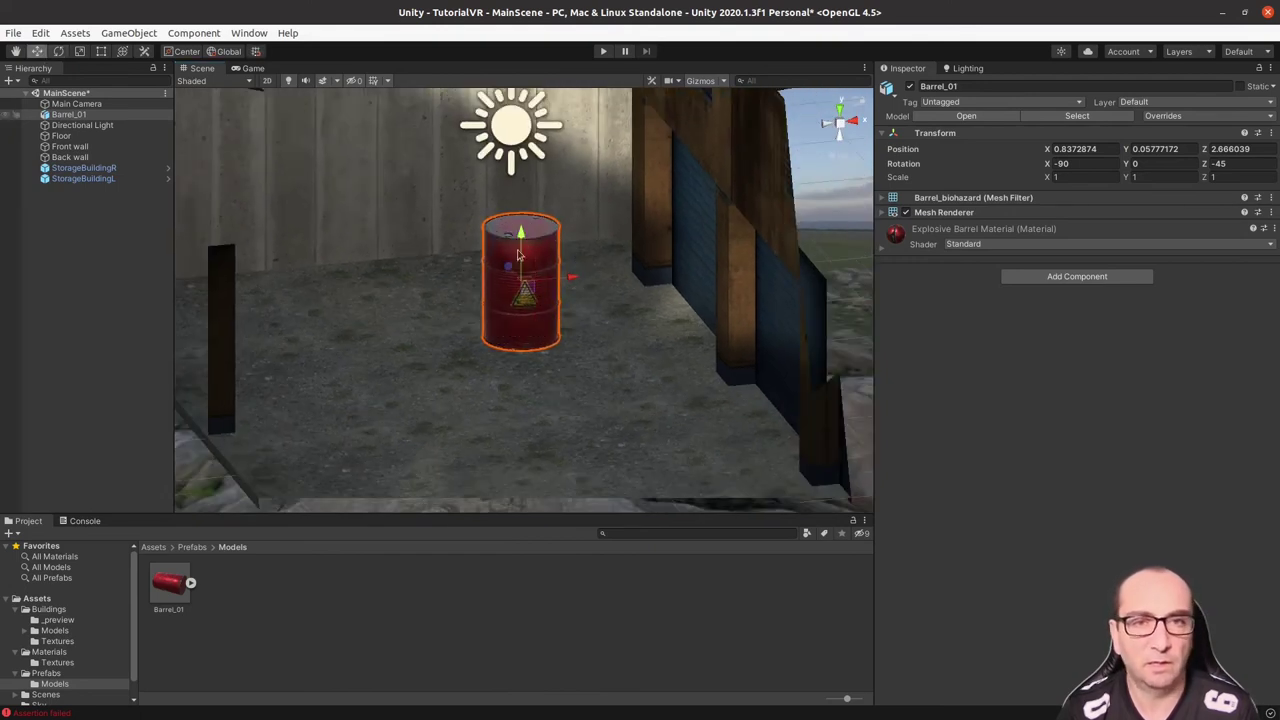
mouse_move(513, 283)
mouse_down()
mouse_move(451, 170)
mouse_move(445, 180)
mouse_up()
mouse_move(530, 320)
alt+mouse_down()
mouse_move(556, 280)
mouse_move(535, 178)
alt+mouse_up()
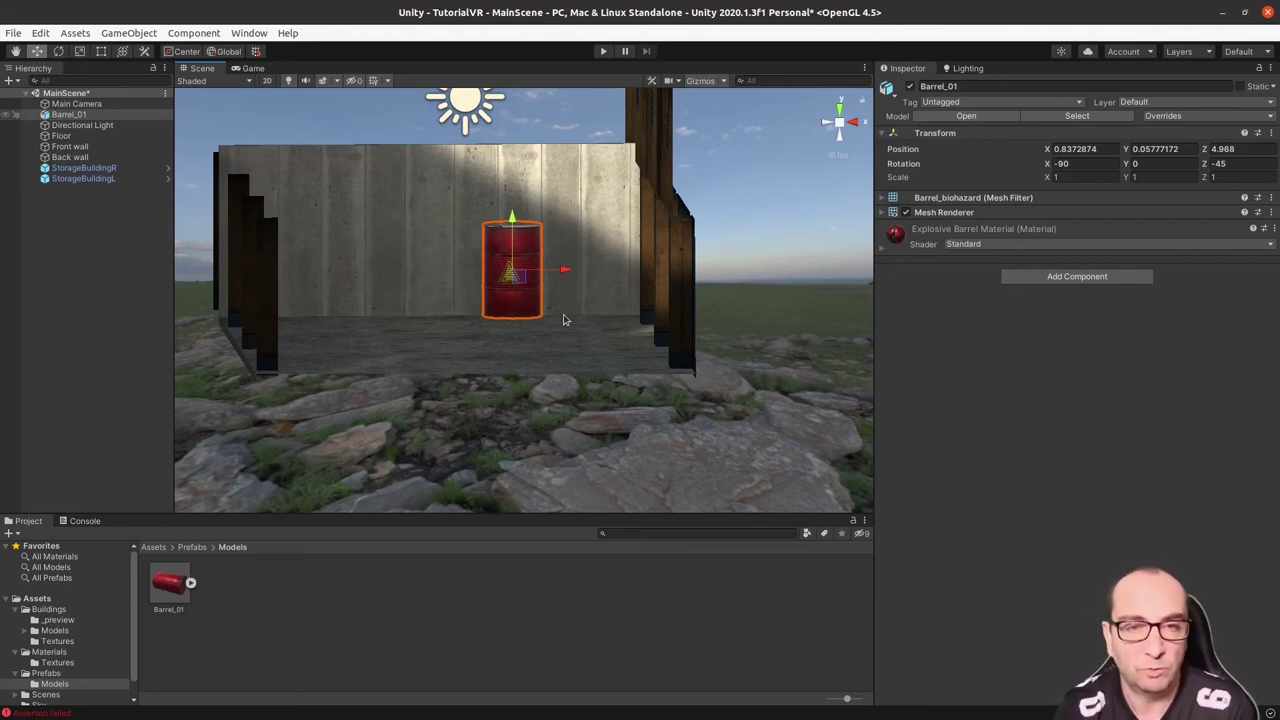
alt+drag(495, 290, 510, 327)
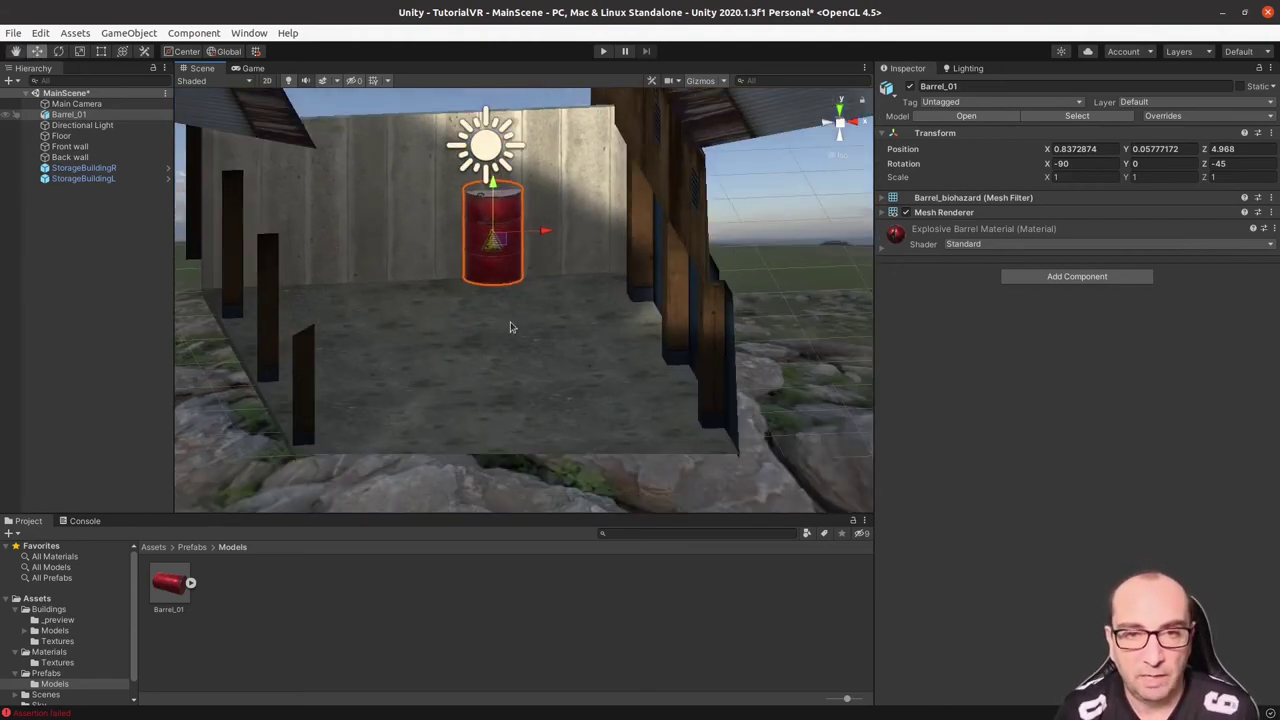
mouse_move(487, 237)
mouse_down()
mouse_move(503, 273)
mouse_move(581, 329)
mouse_move(480, 295)
mouse_up()
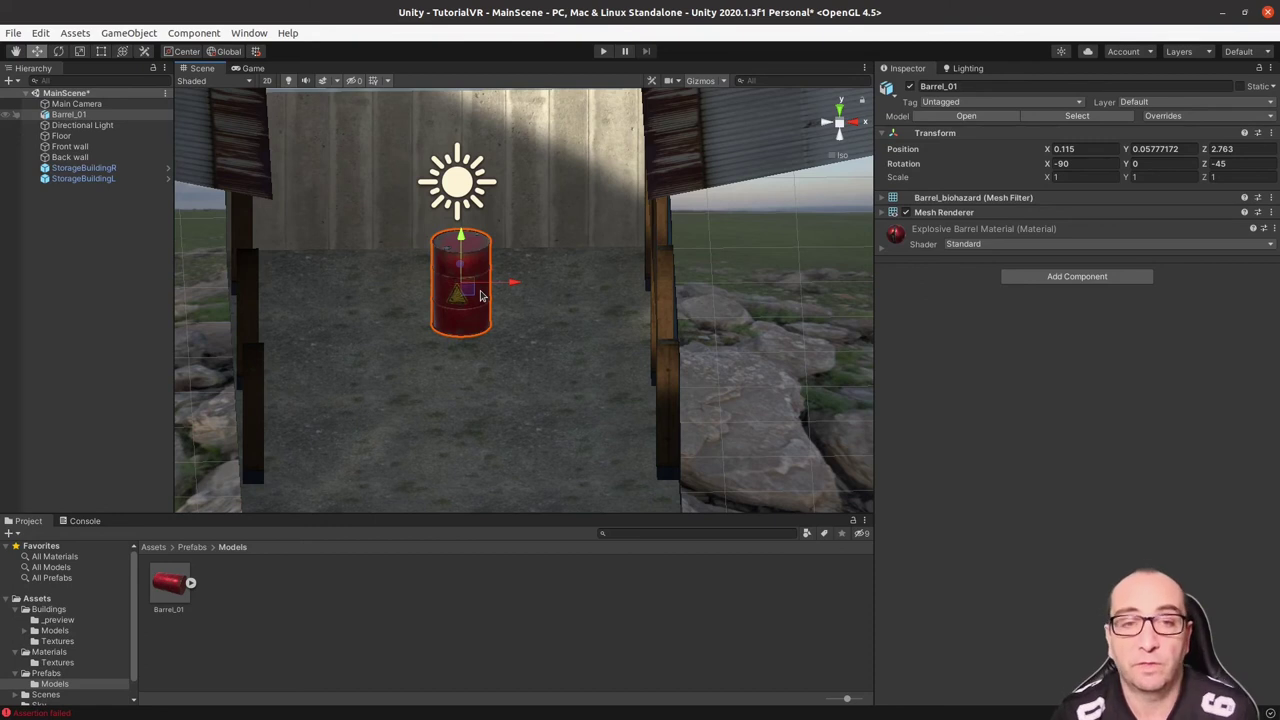
click(489, 408)
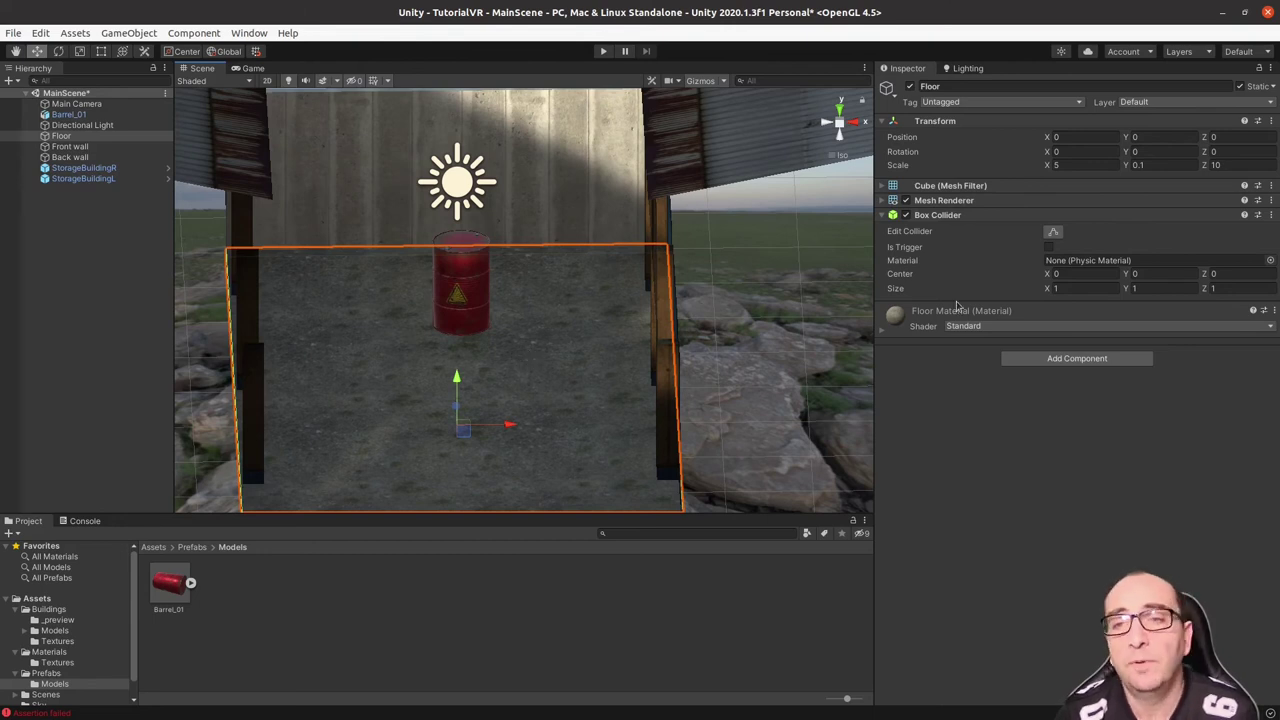
click(557, 167)
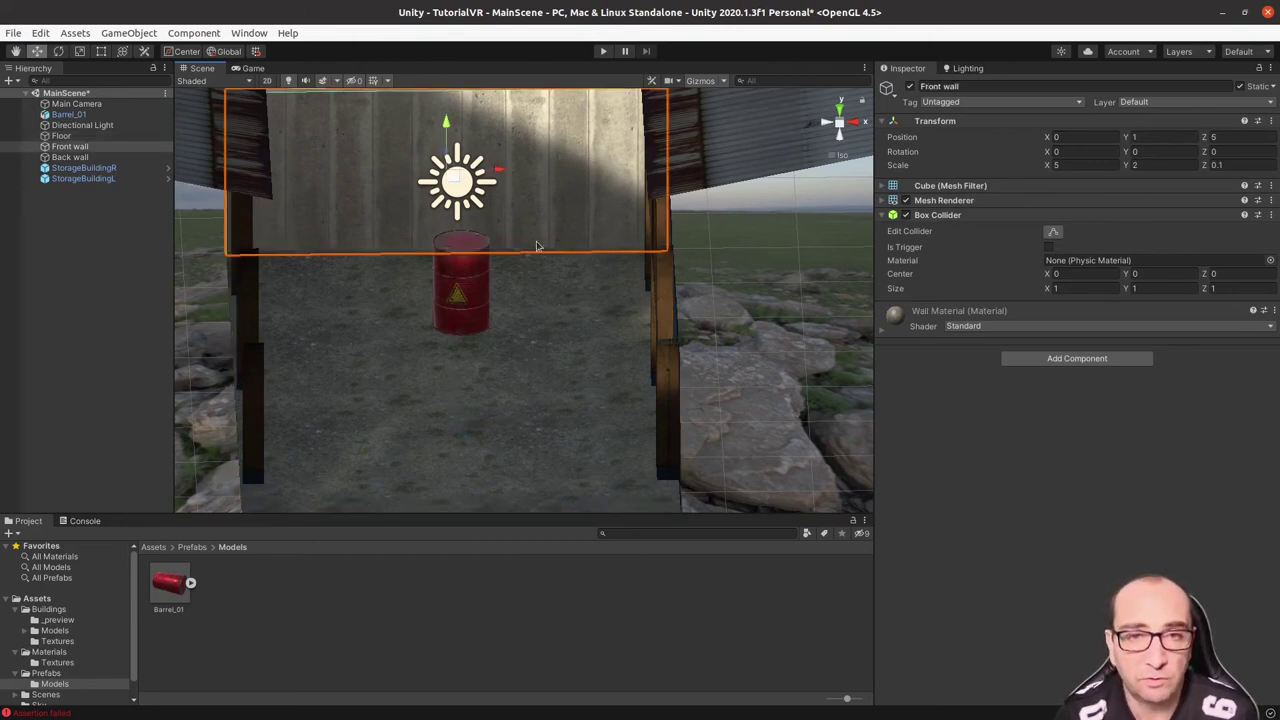
click(527, 362)
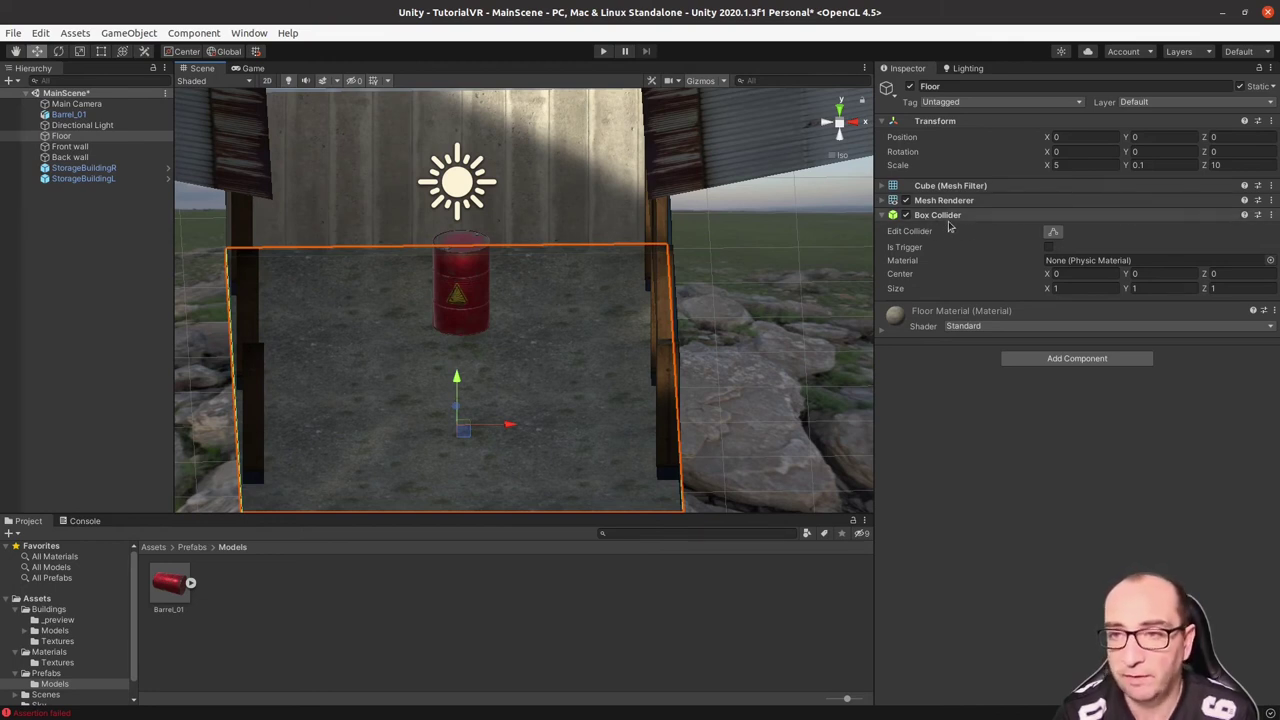
click(512, 163)
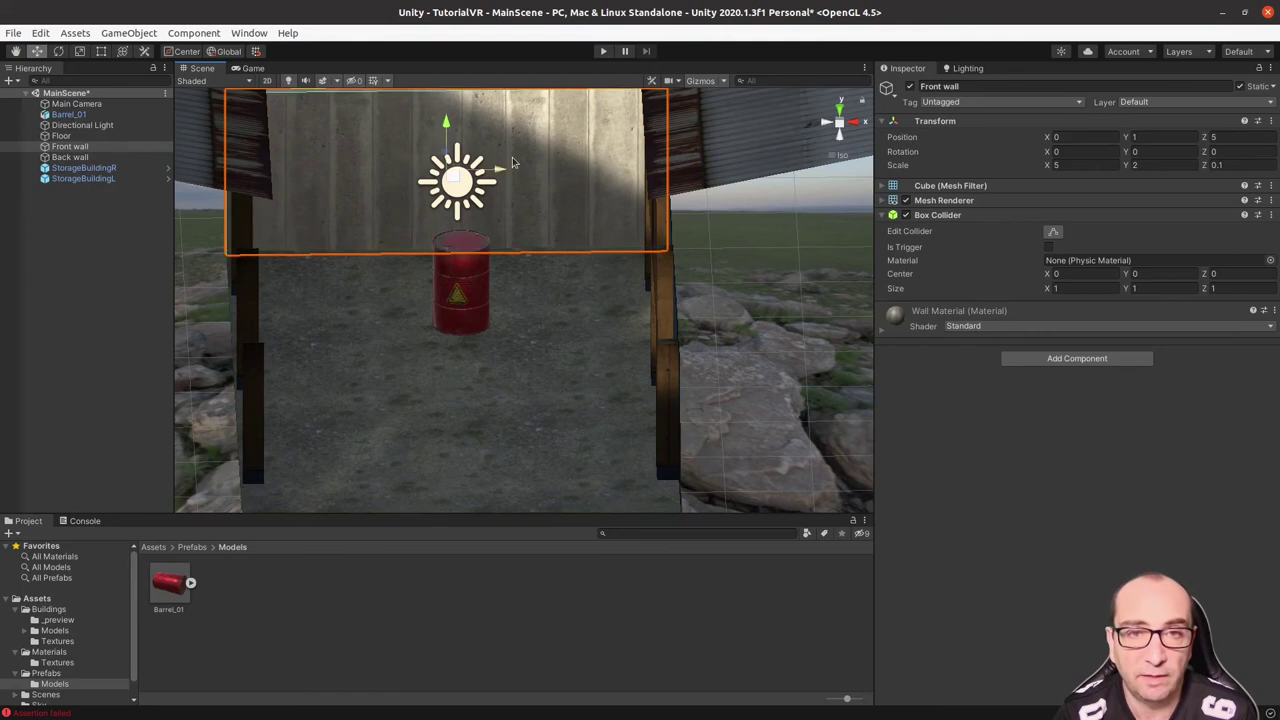
click(716, 173)
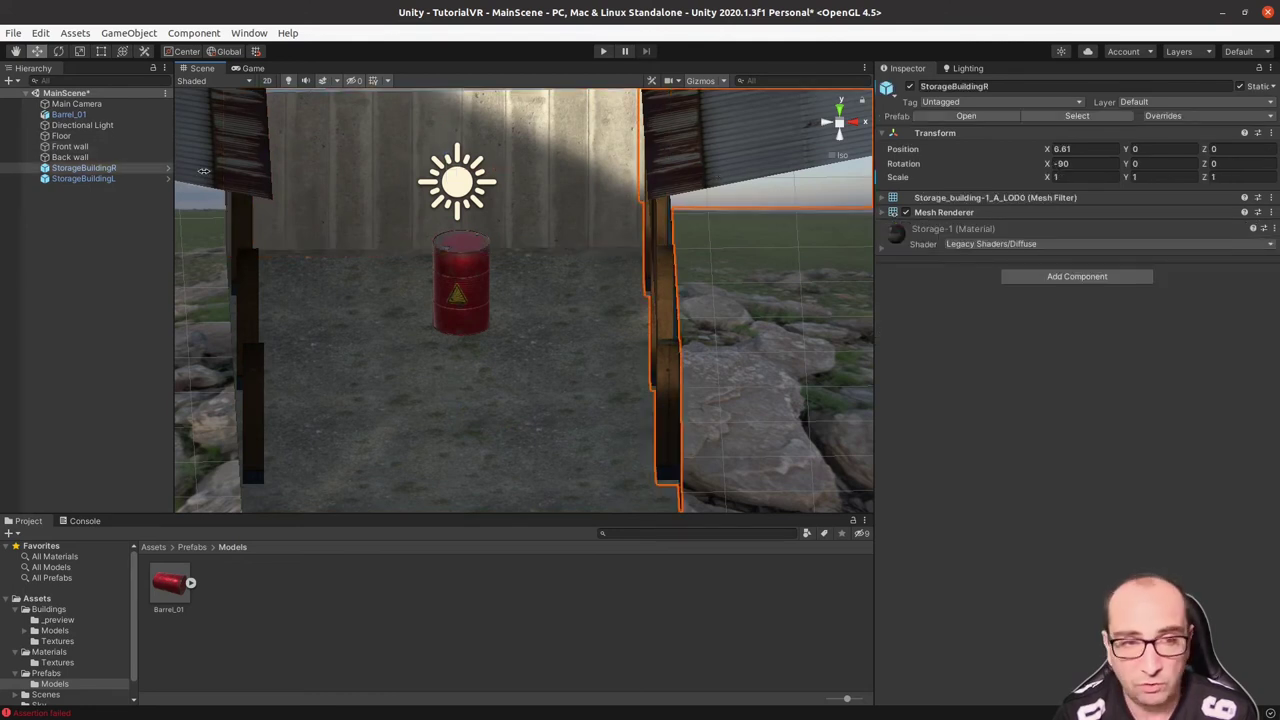
click(240, 147)
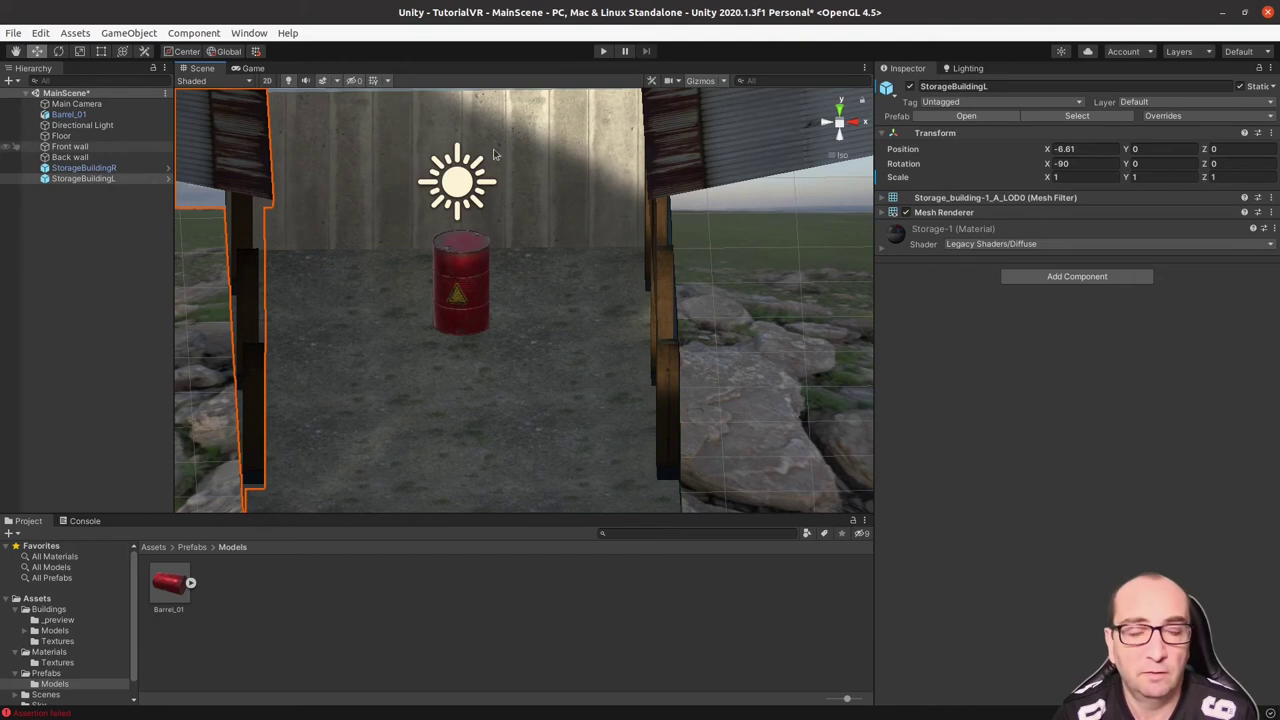
click(713, 164)
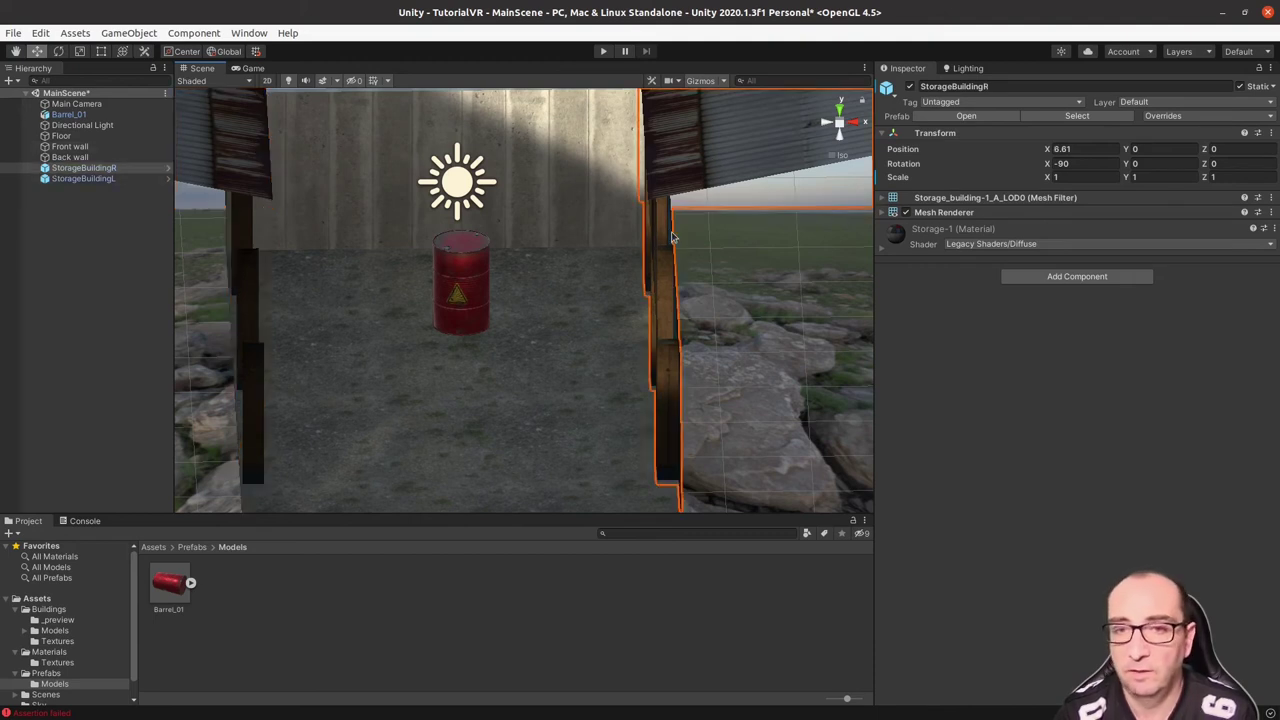
click(468, 285)
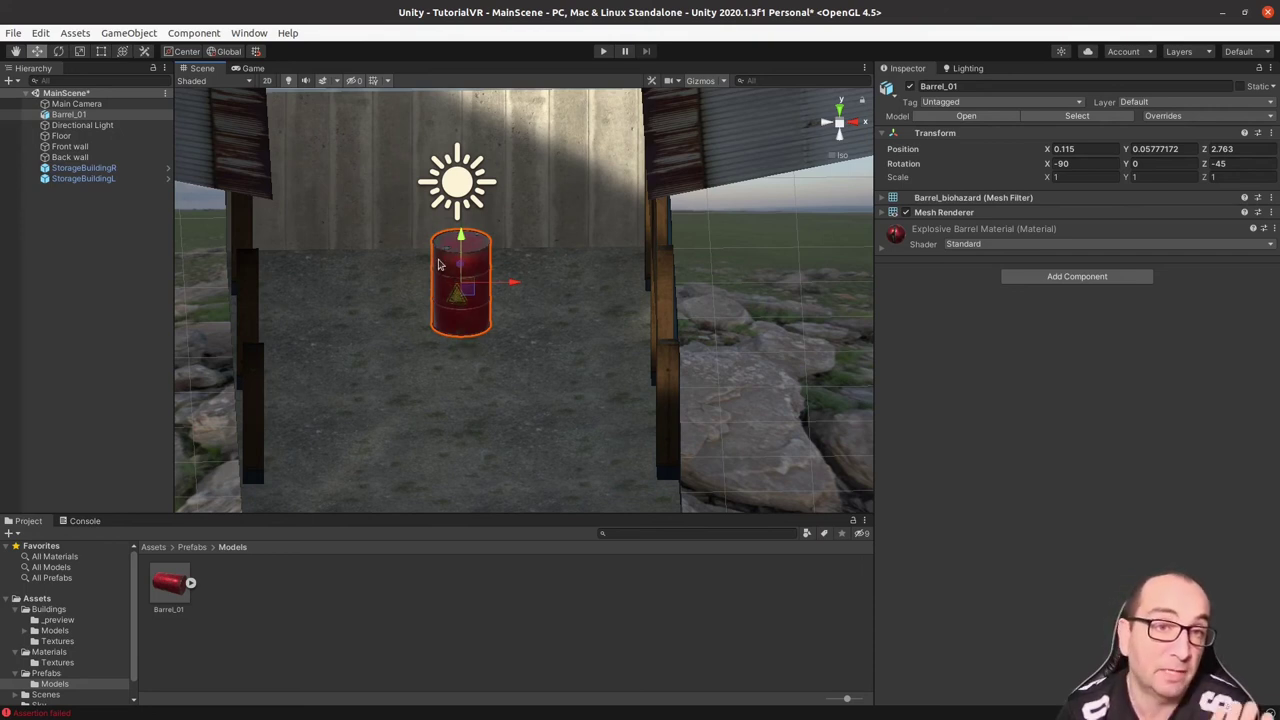
- Add a Box Collider of about 0.663 × 0.658 × 1.034 to Barrel_01
click(1066, 275)
text(bo)
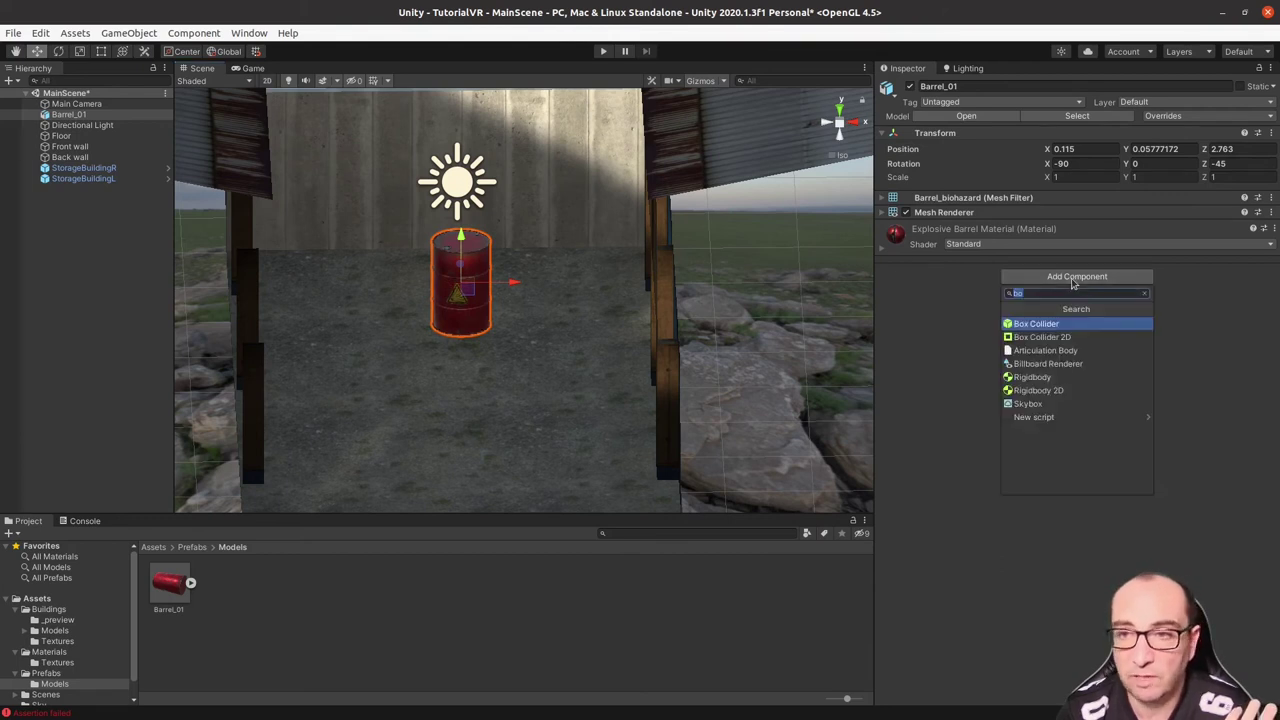
text(box)
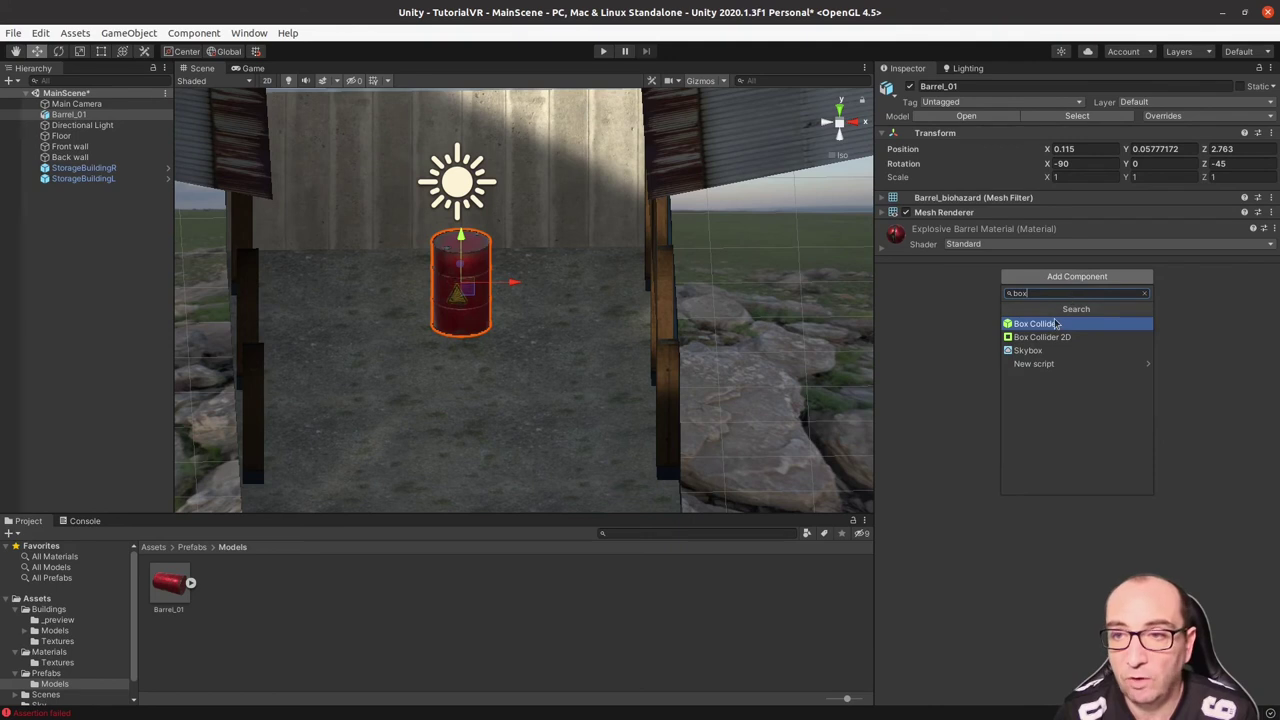
key(BackSpace)
key(BackSpace)
key(BackSpace)
text(coll)
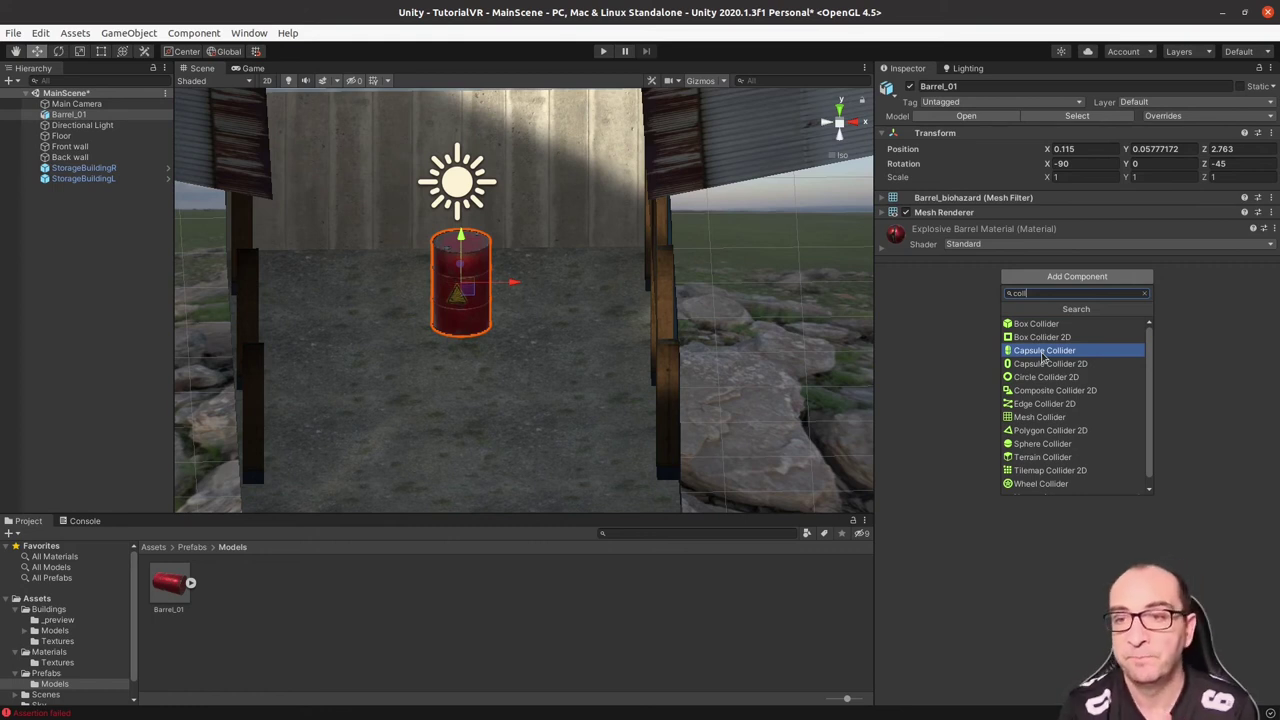
click(1038, 324)
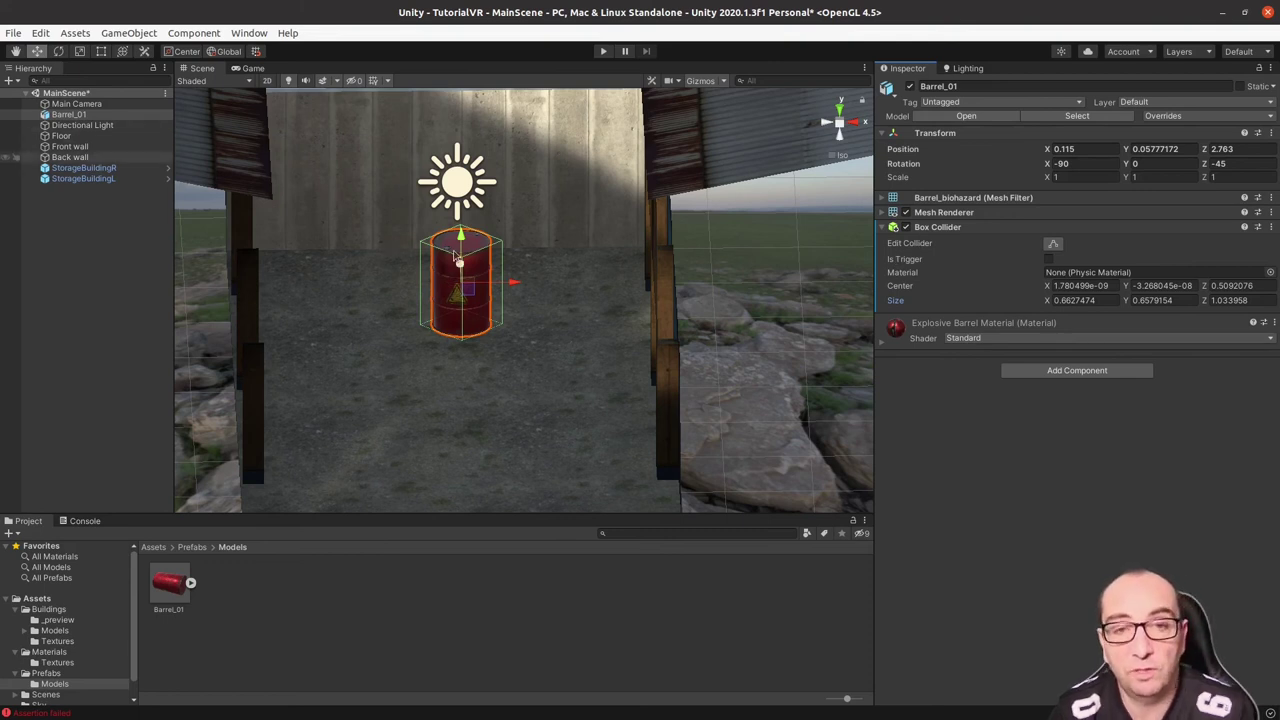
- Show the Prefabs folder and rename Barrel_01 to Barrel in the Hierarchy
click(192, 547)
click(68, 115)
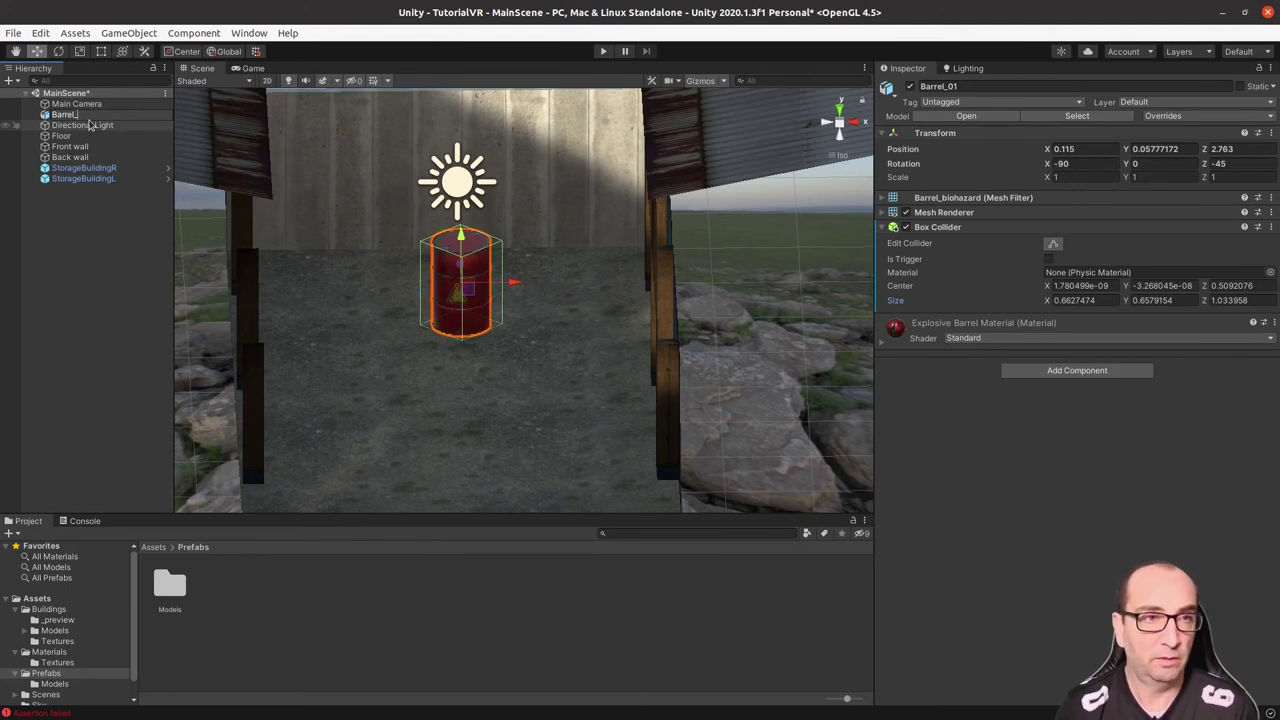
text(l)
key(Return)
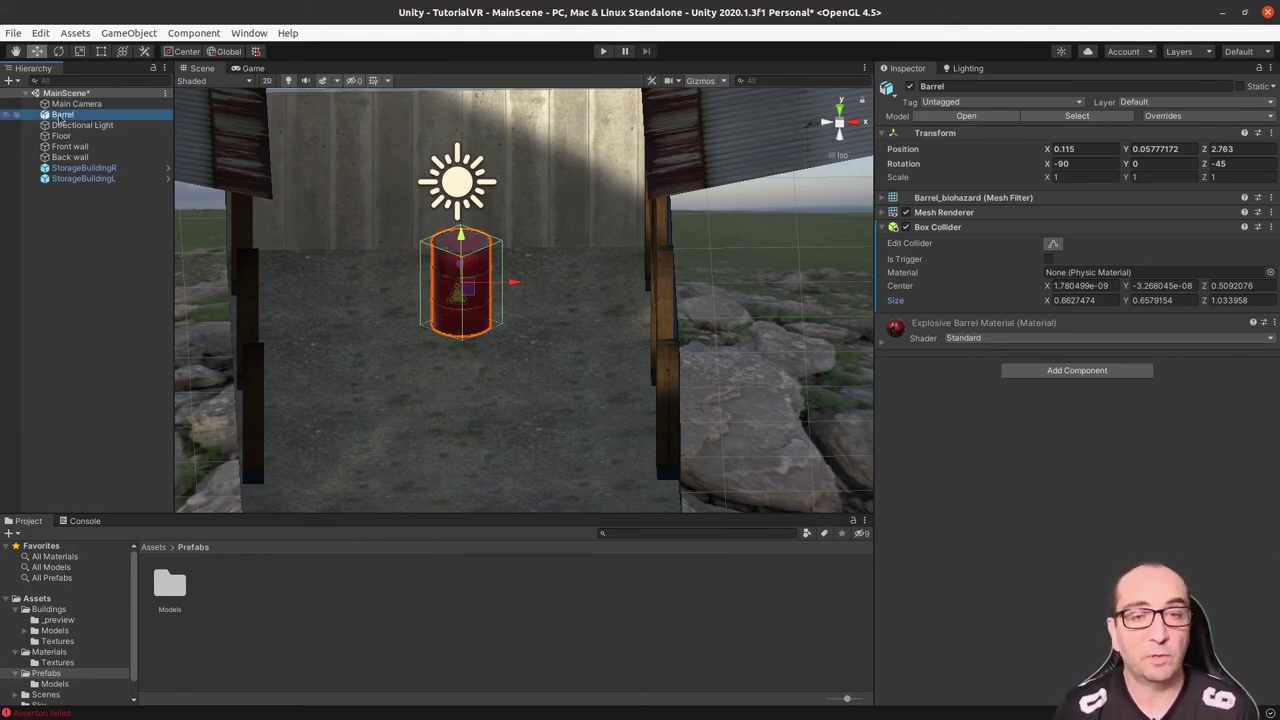
drag(59, 119, 233, 590)
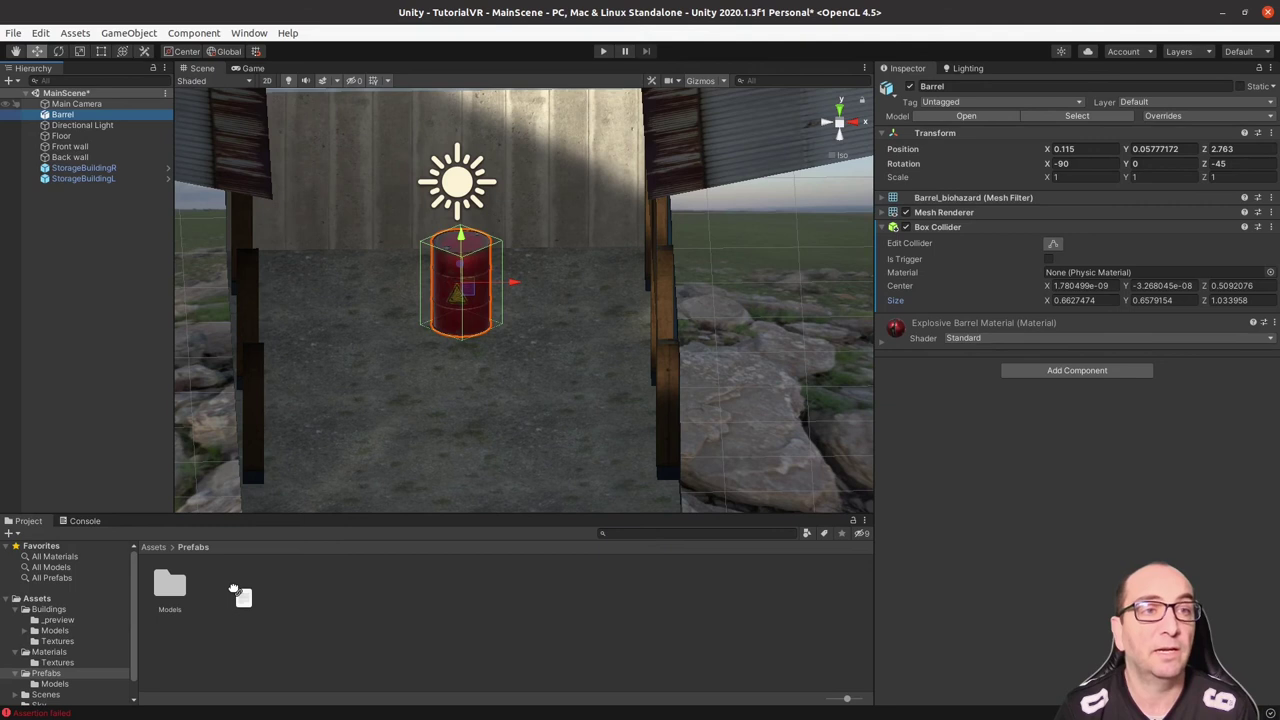
- Drop Barrel into the Prefabs folder as an Original Prefab
drag(233, 590, 234, 591)
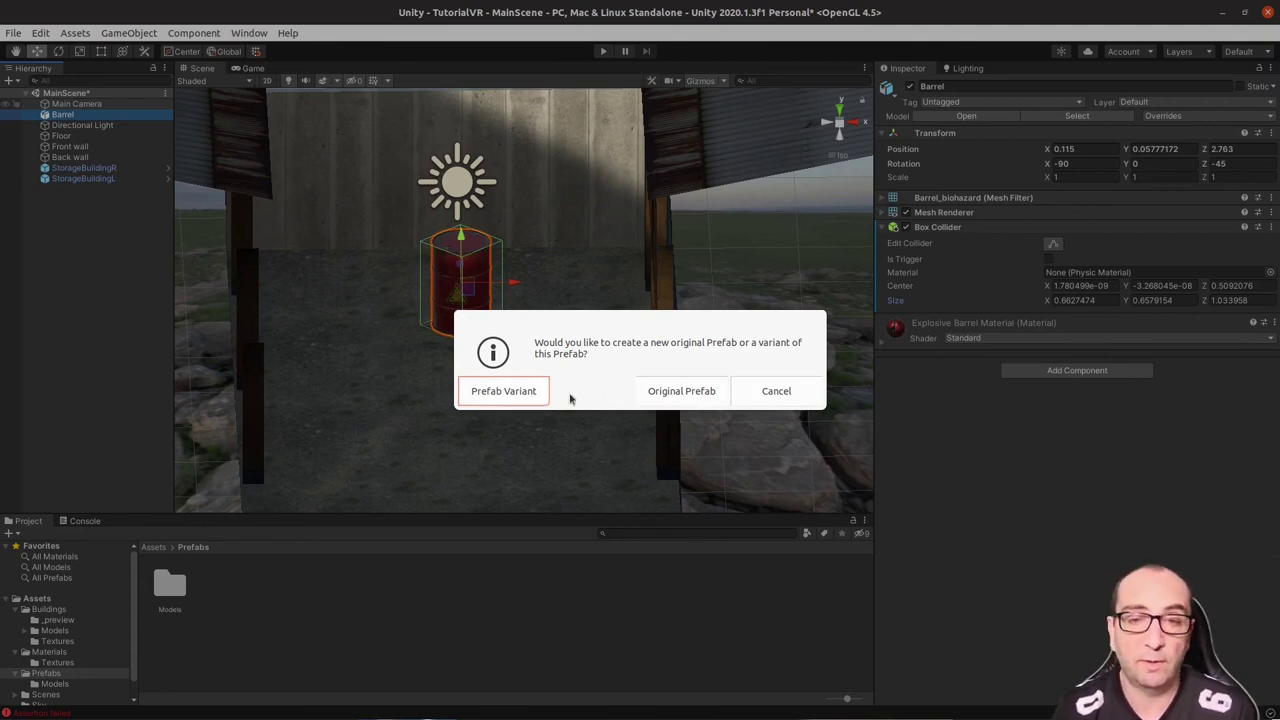
click(672, 392)
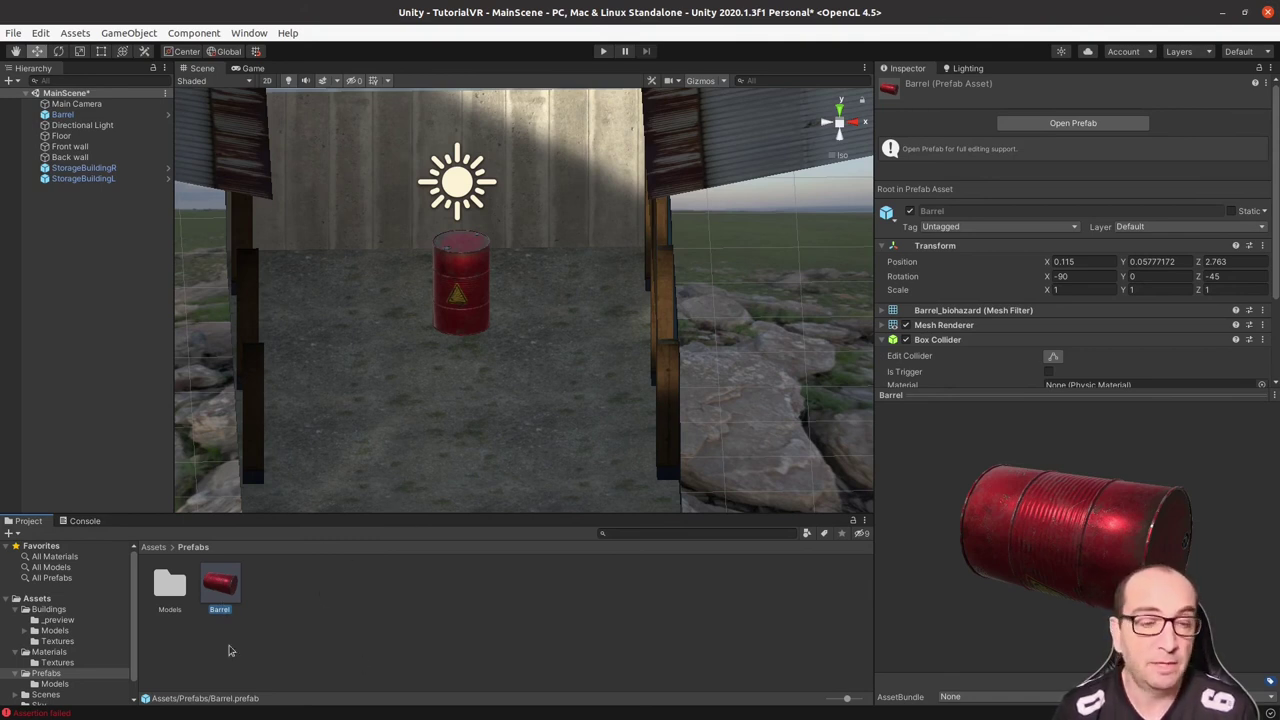
- Place four Barrel prefab instances at different spots on the alley floor
drag(219, 585, 328, 387)
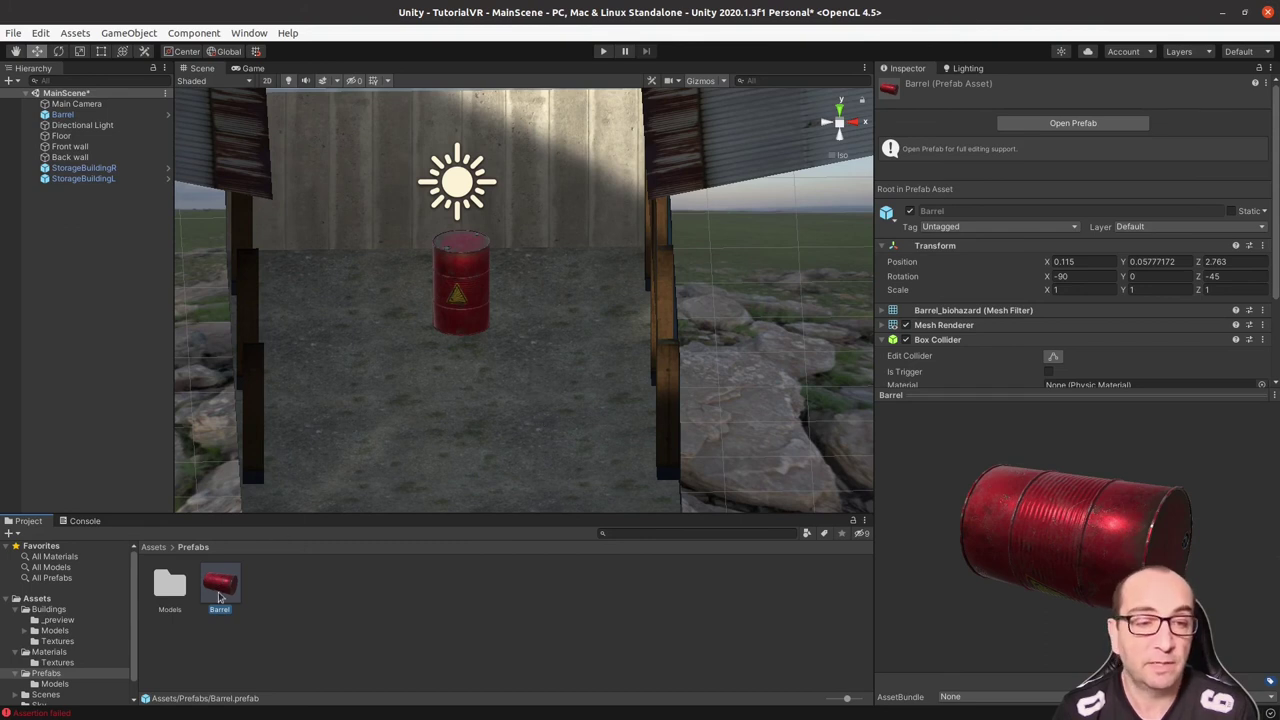
drag(219, 585, 572, 360)
drag(219, 585, 559, 451)
mouse_move(219, 585)
mouse_down()
mouse_move(329, 289)
mouse_move(290, 271)
mouse_move(458, 492)
mouse_up()
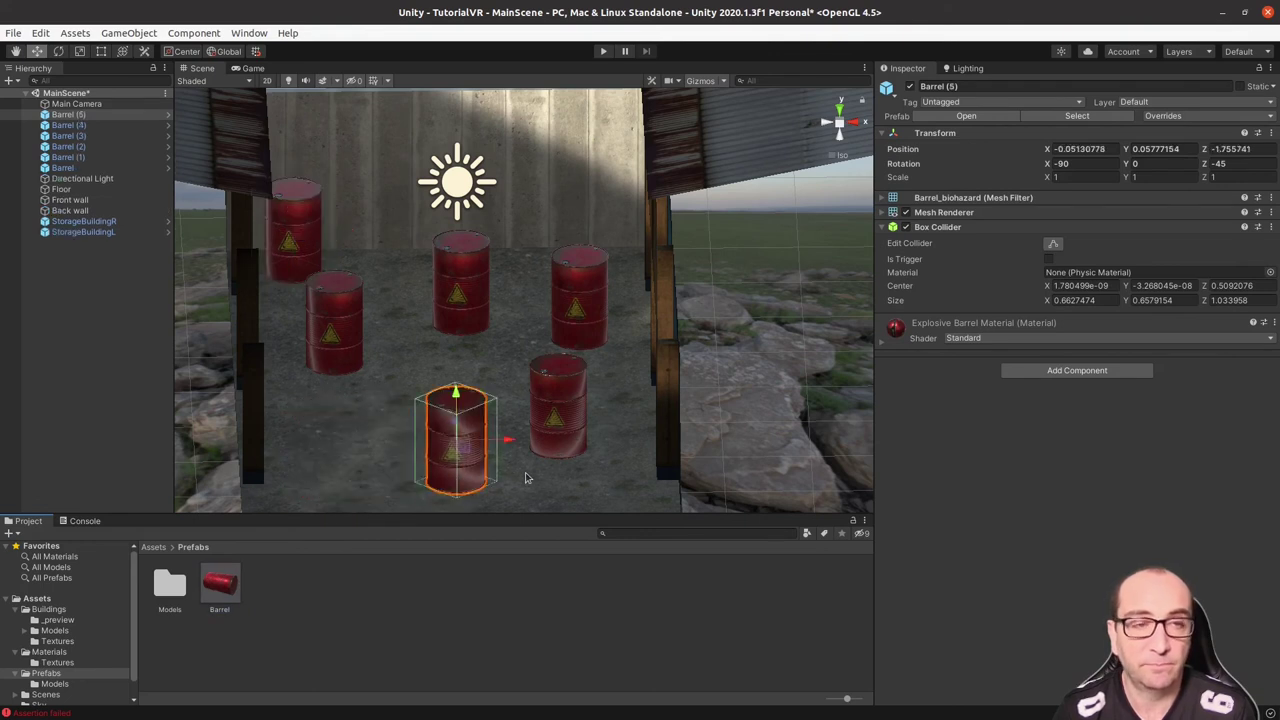
- From a low side view, select each barrel in turn, Barrel (1) through Barrel (5)
middle_drag(575, 474, 574, 366)
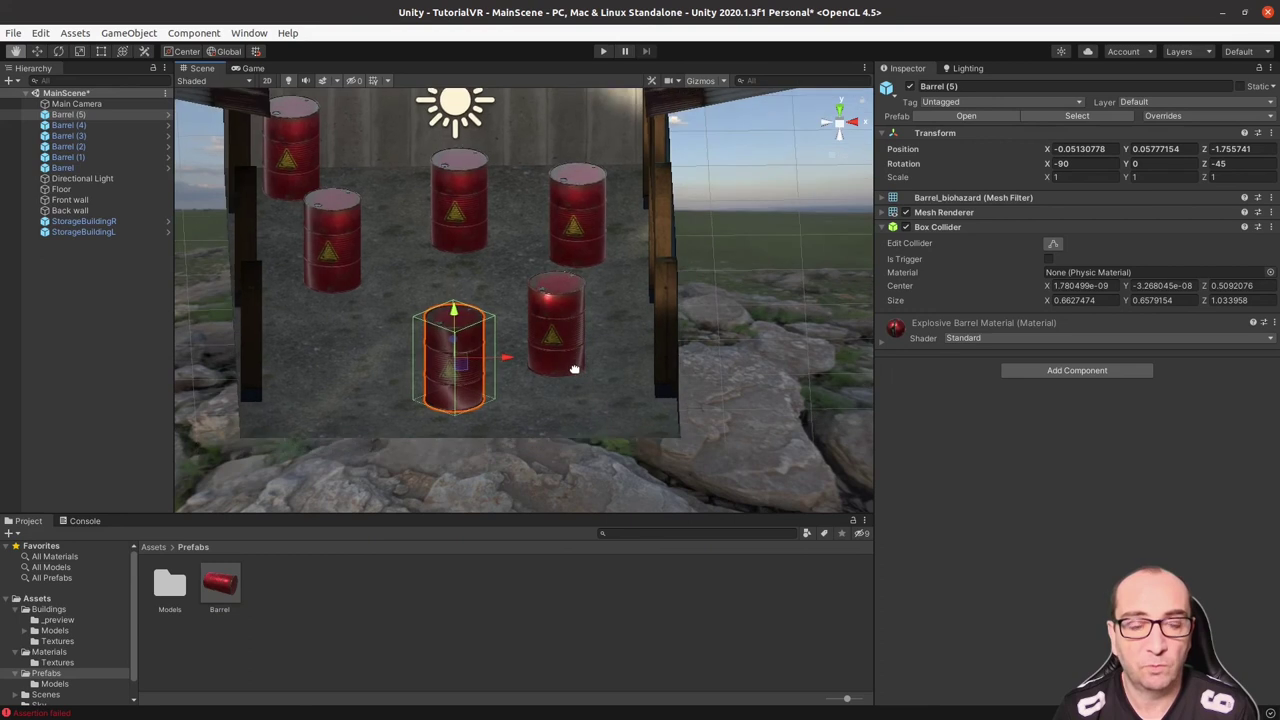
mouse_move(574, 408)
alt+mouse_down()
mouse_move(523, 356)
mouse_move(487, 251)
alt+mouse_up()
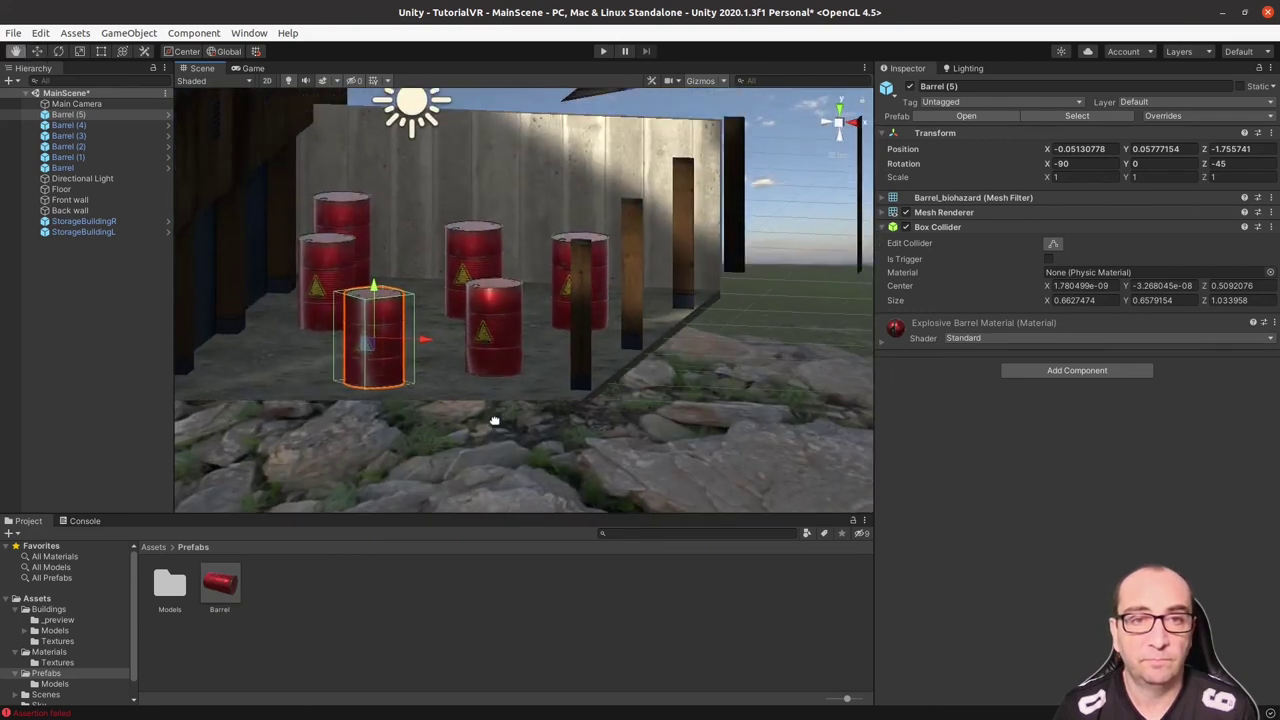
click(337, 328)
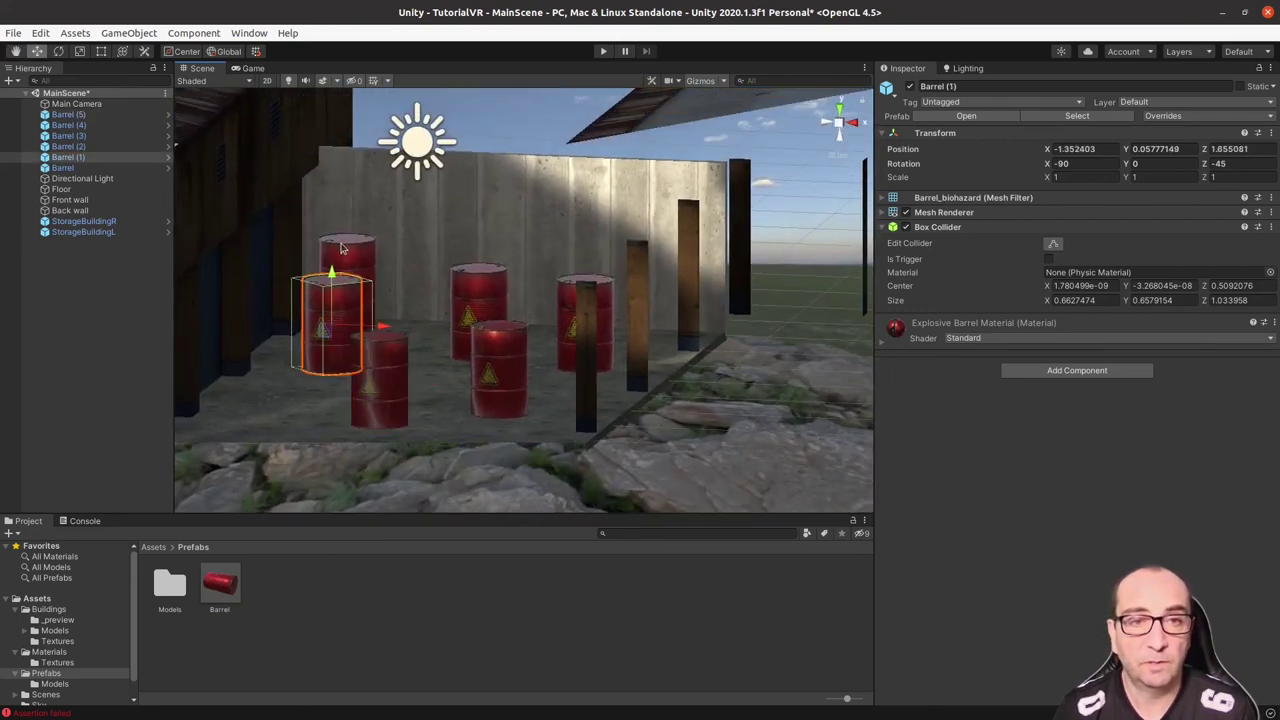
click(341, 248)
click(478, 300)
click(500, 368)
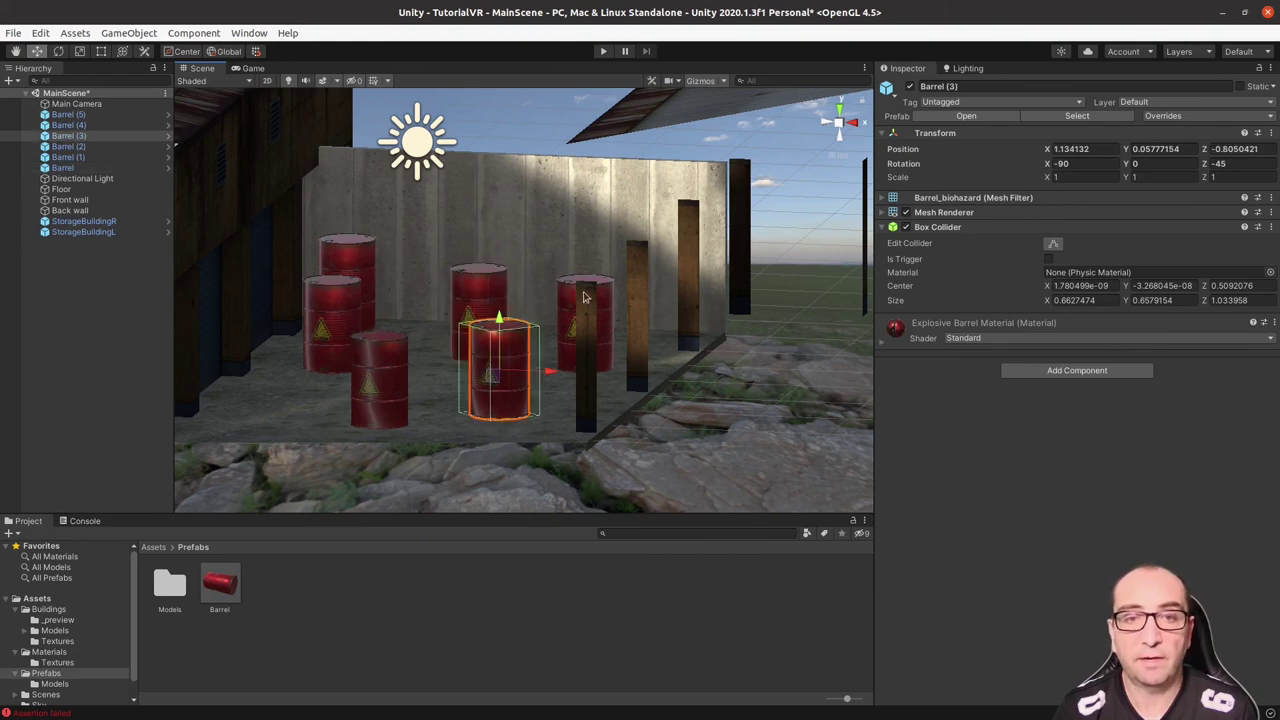
click(560, 290)
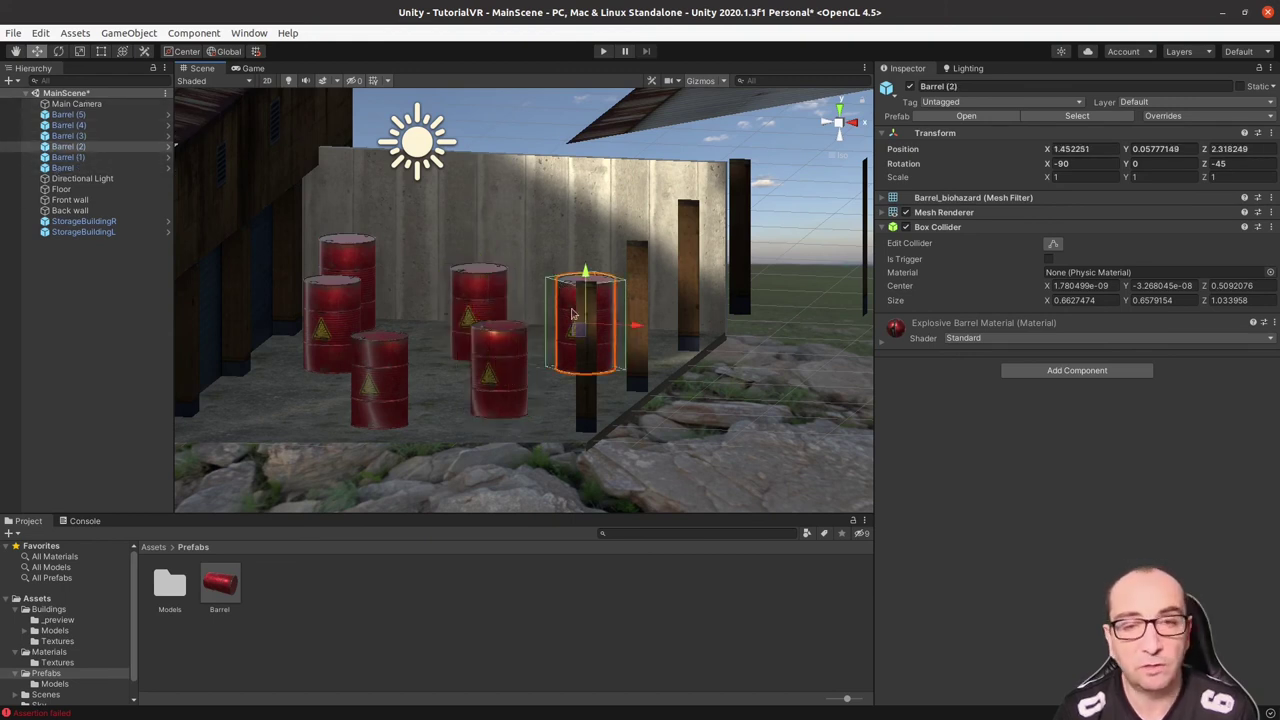
click(503, 352)
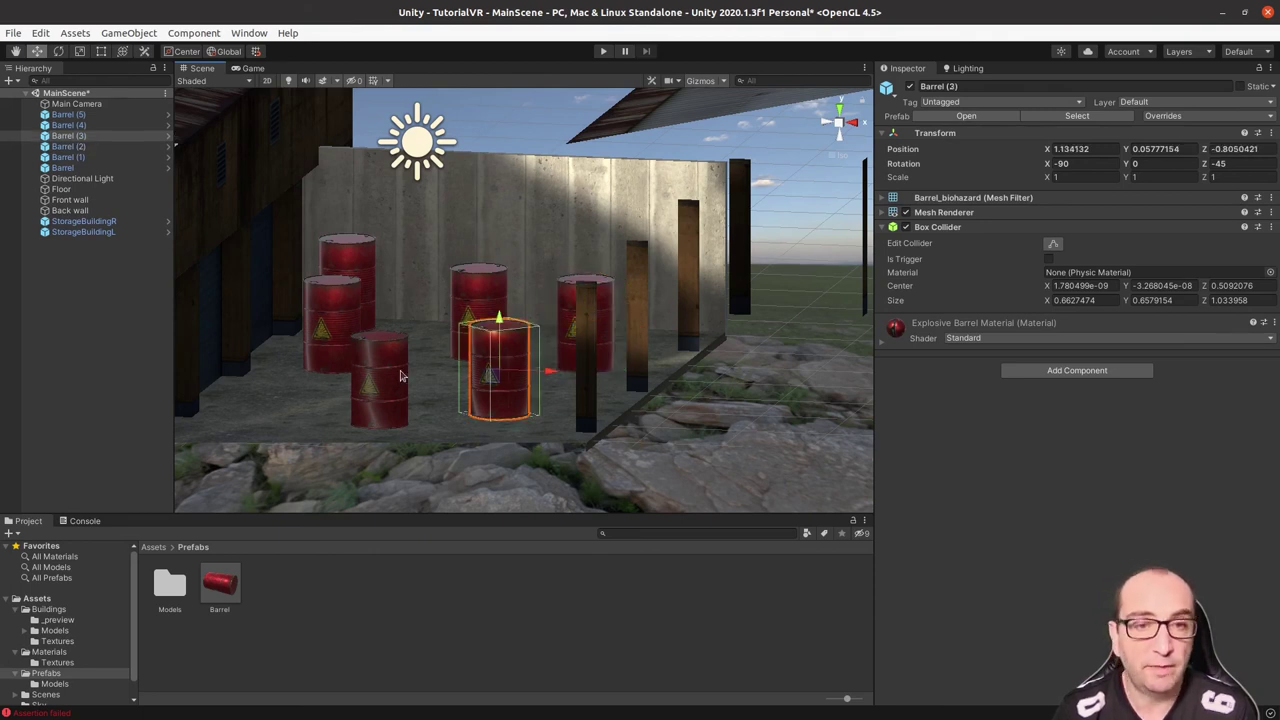
click(398, 372)
click(350, 305)
click(354, 262)
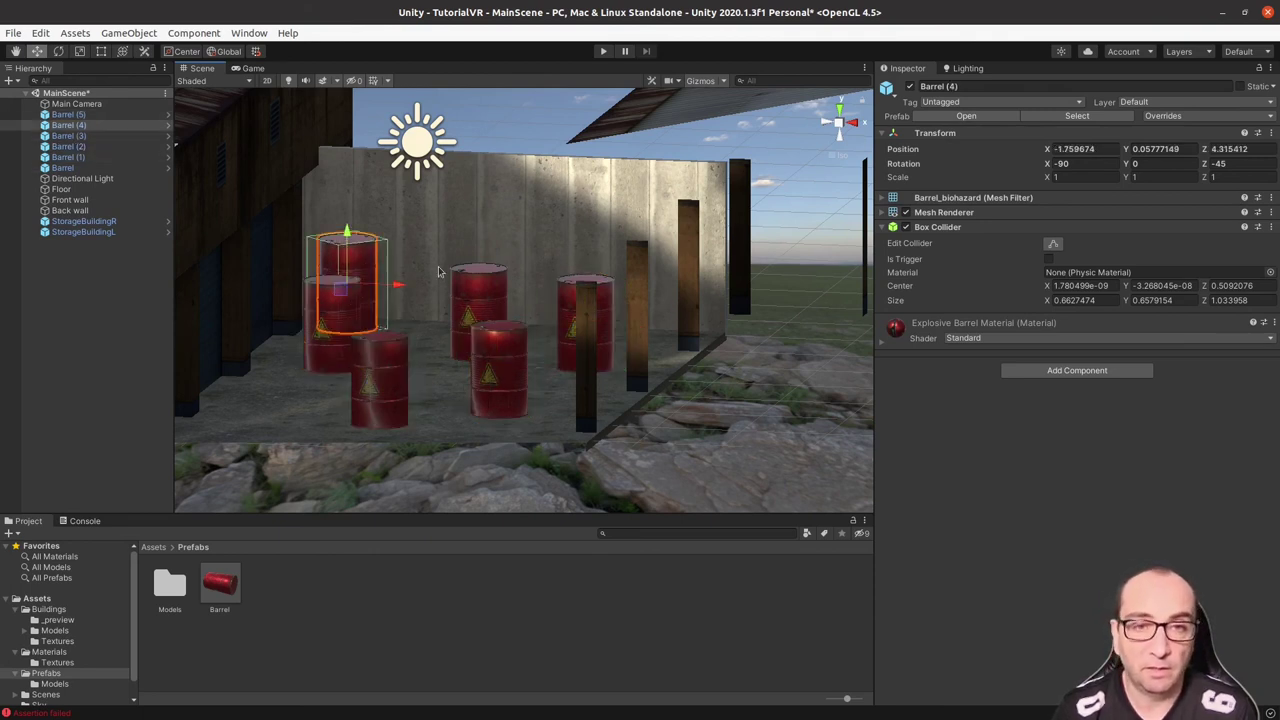
click(468, 285)
click(564, 298)
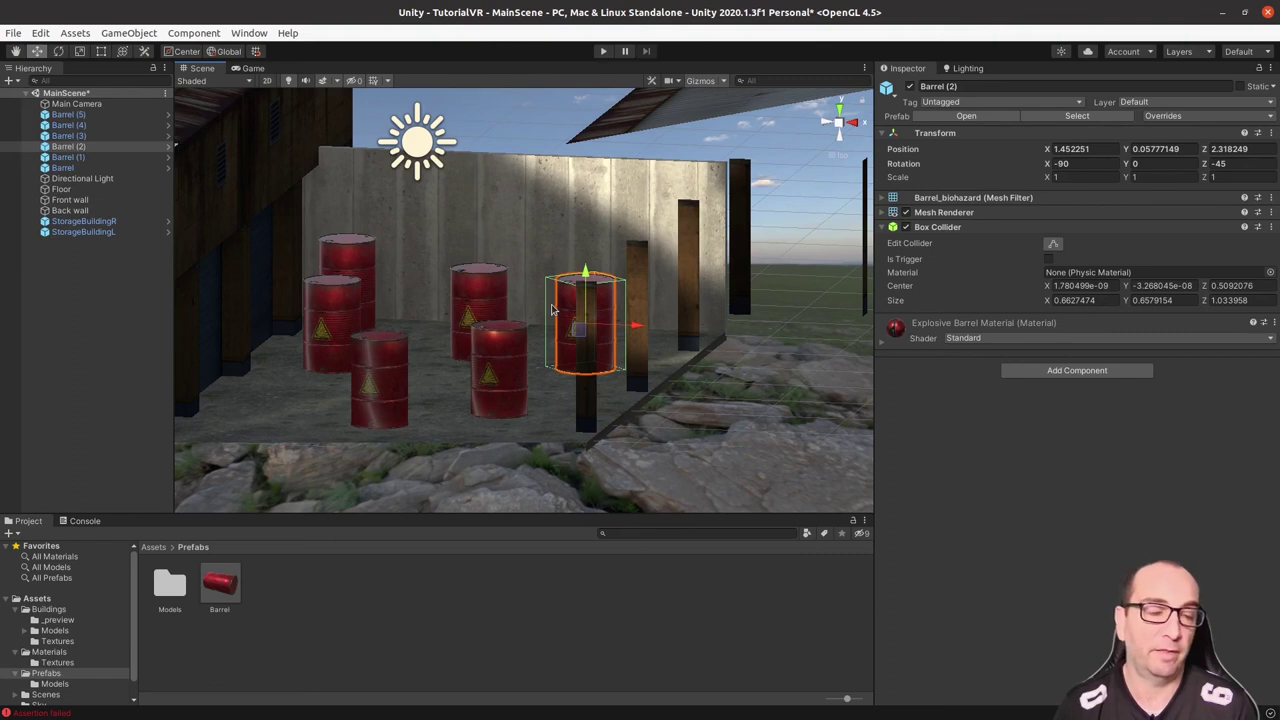
- Orbit the Scene view to look down on the six barrels from above
alt+drag(392, 341, 466, 400)
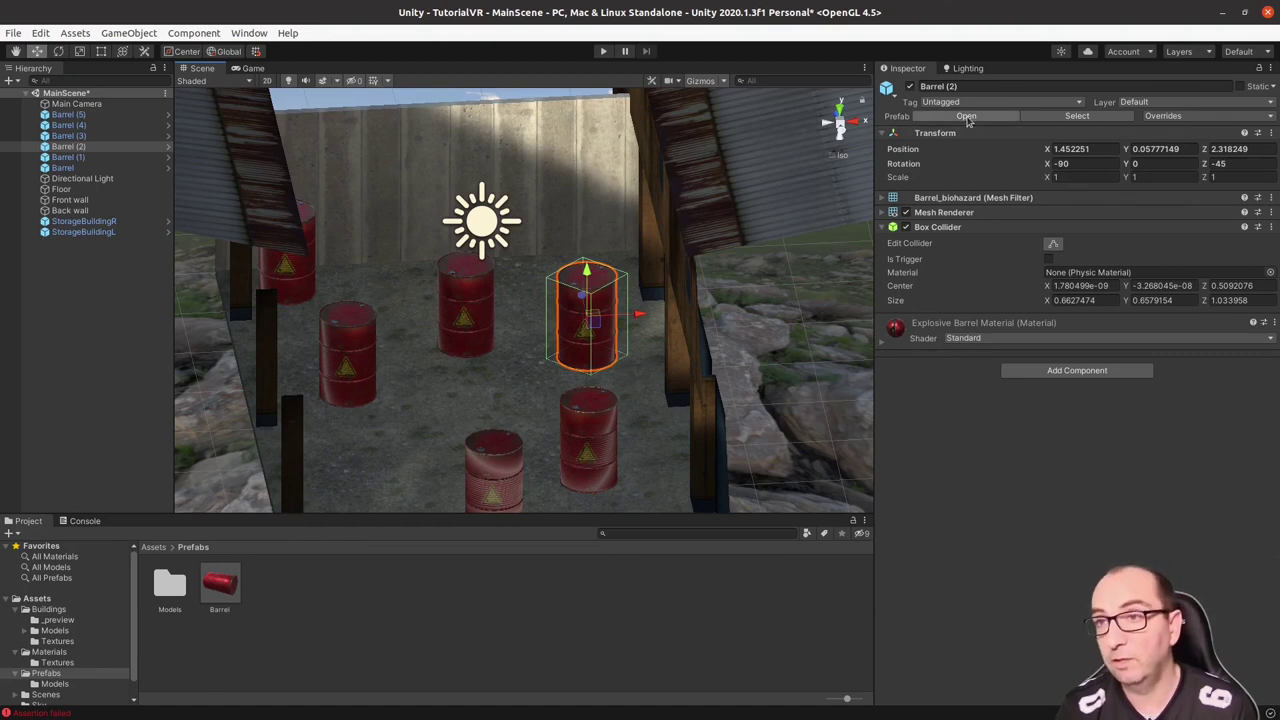
- Open the Barrel prefab and create a material named 'Radiactive Barrel Material' in Materials
click(966, 116)
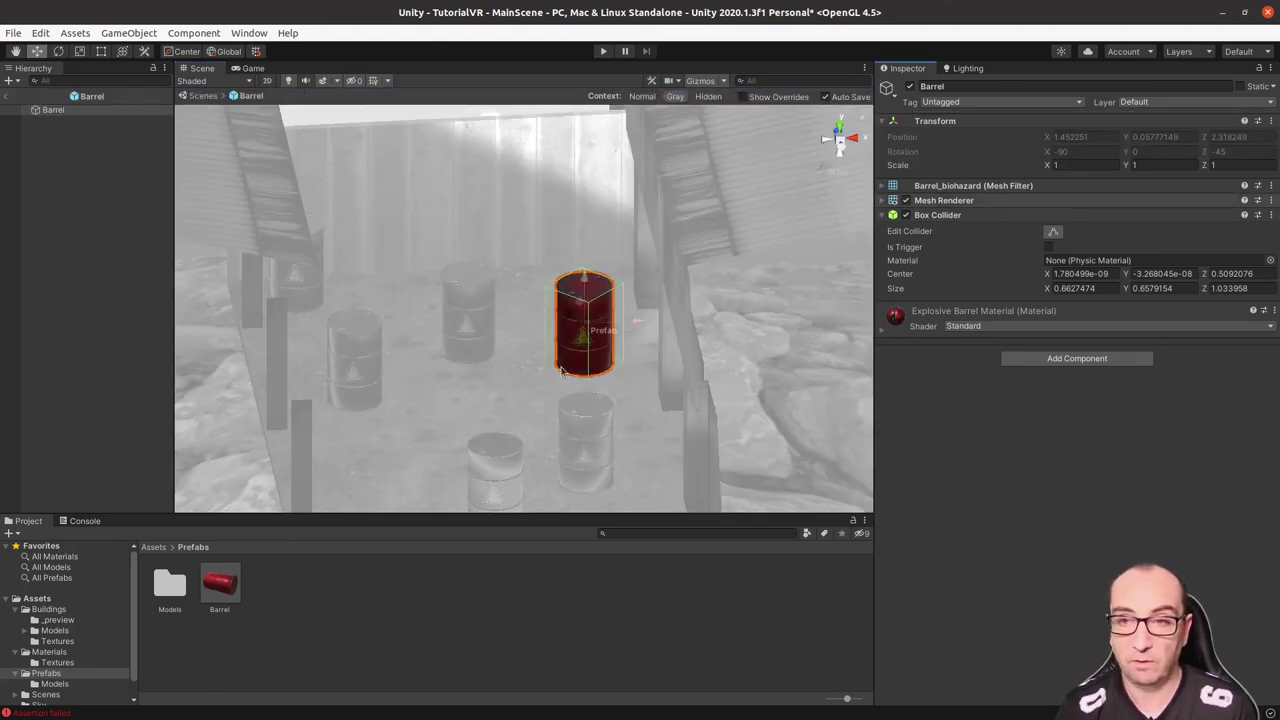
click(157, 547)
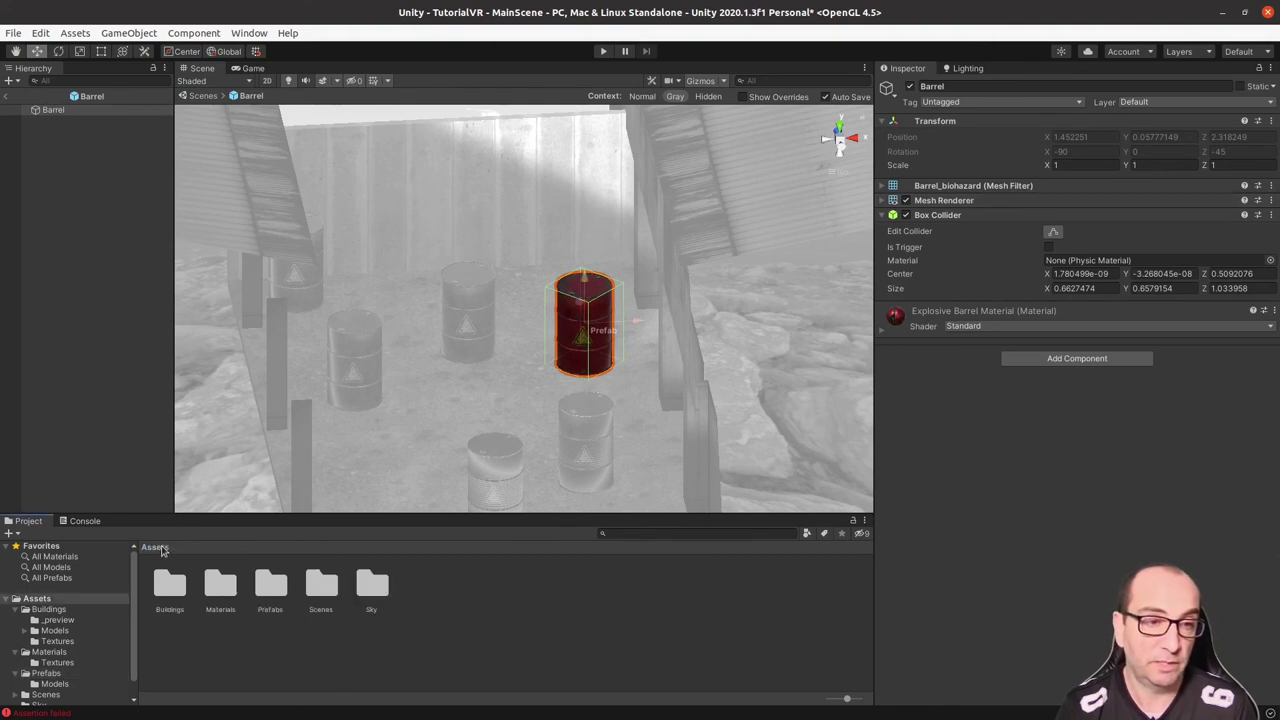
double_click(229, 590)
right_click(374, 578)
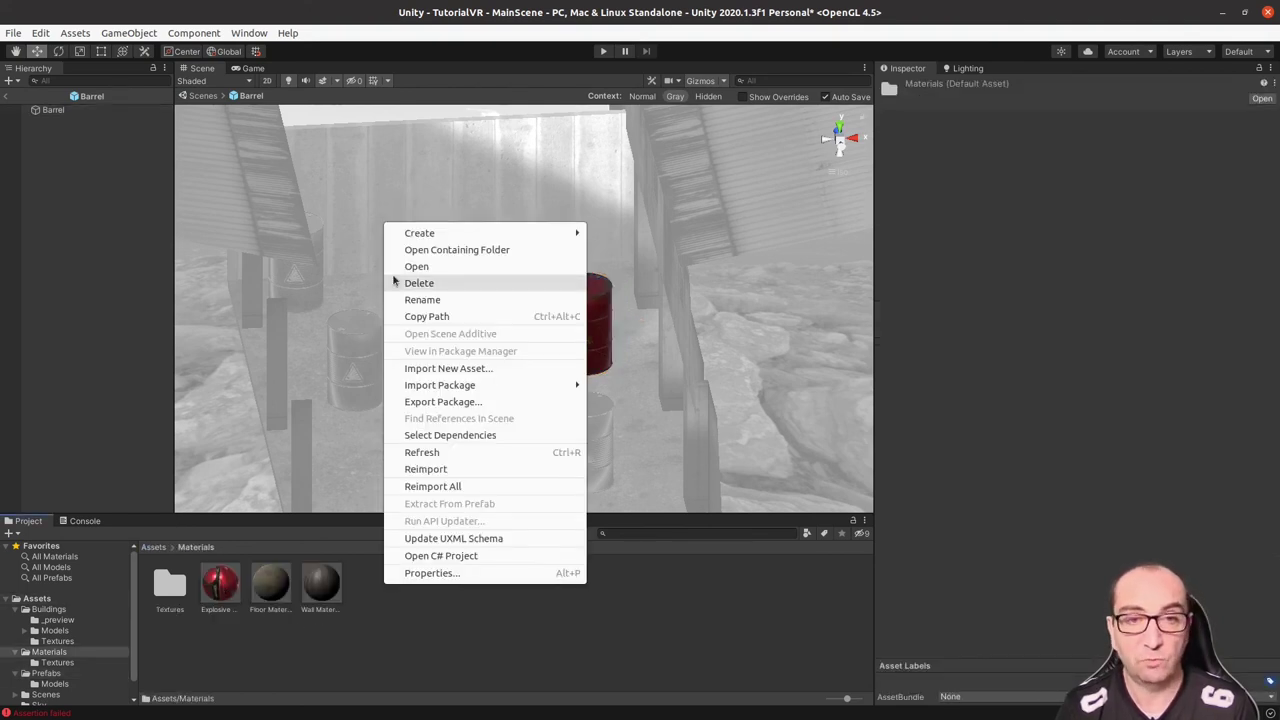
mouse_move(440, 233)
click(630, 349)
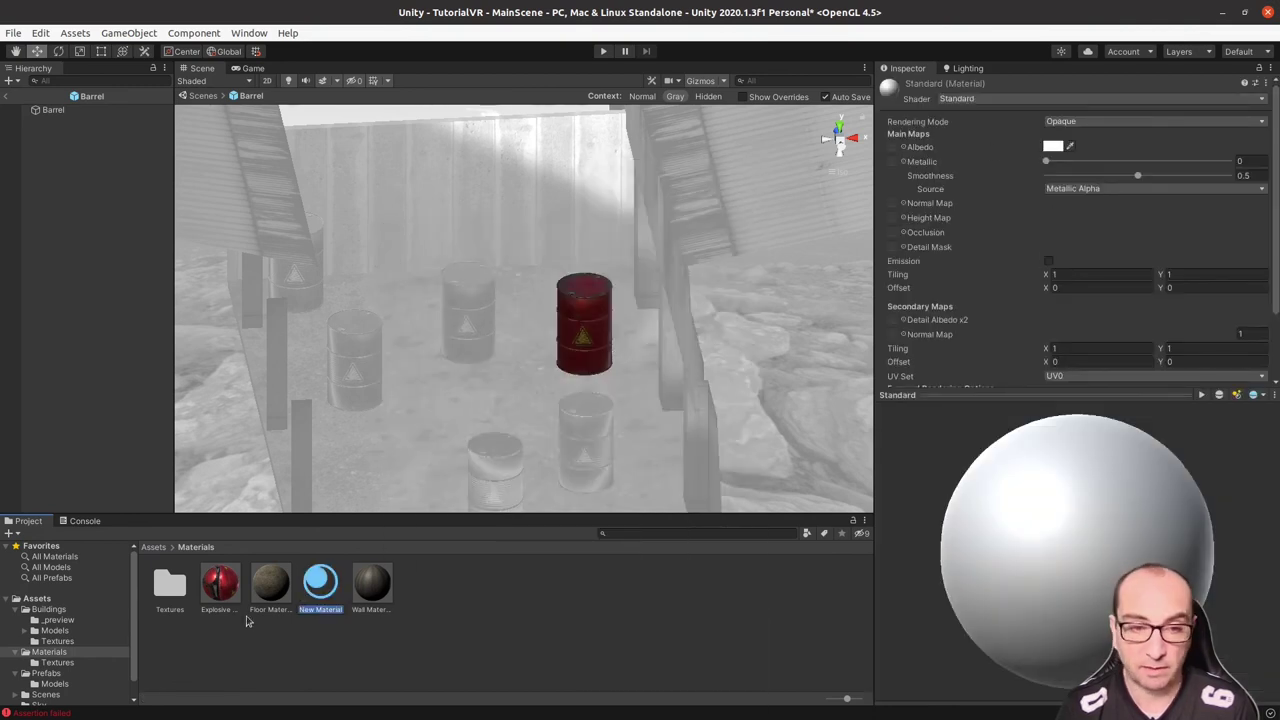
text(Radiactive Barrel Material)
key(Return)
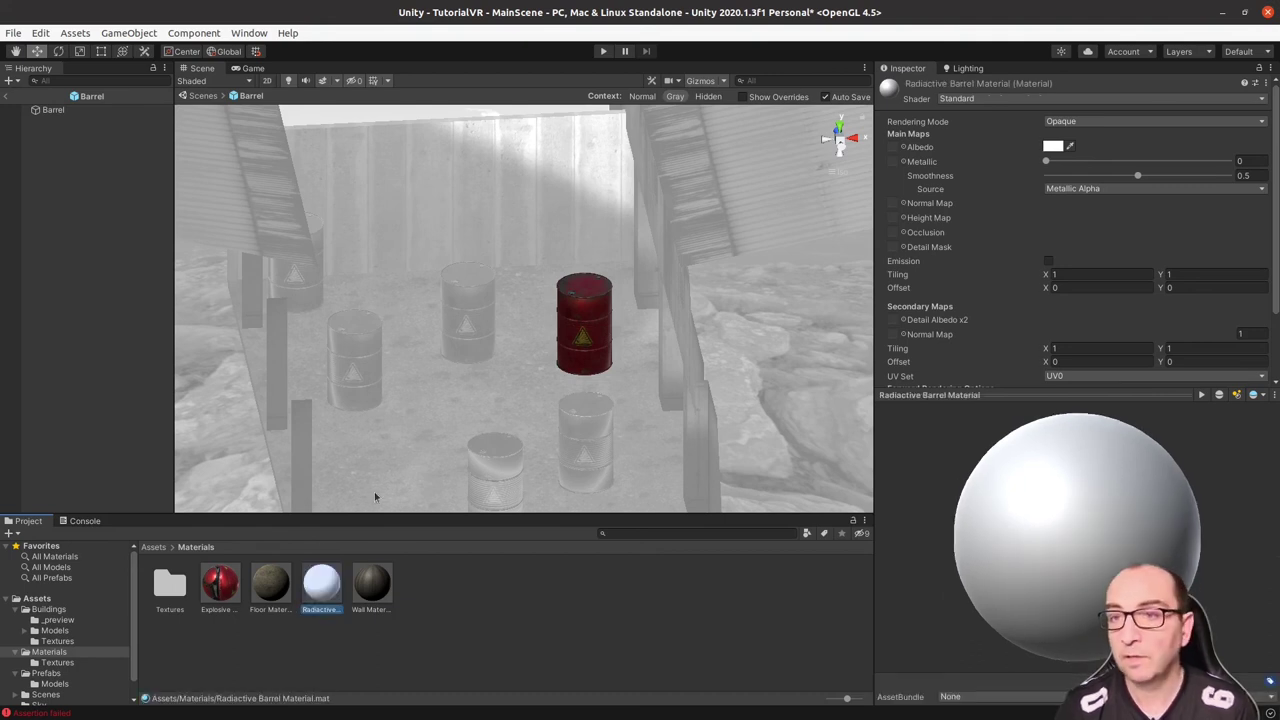
- Give it the yellow barrel albedo, a normal map, Metallic 0.409 and Smoothness 0.84
click(42, 662)
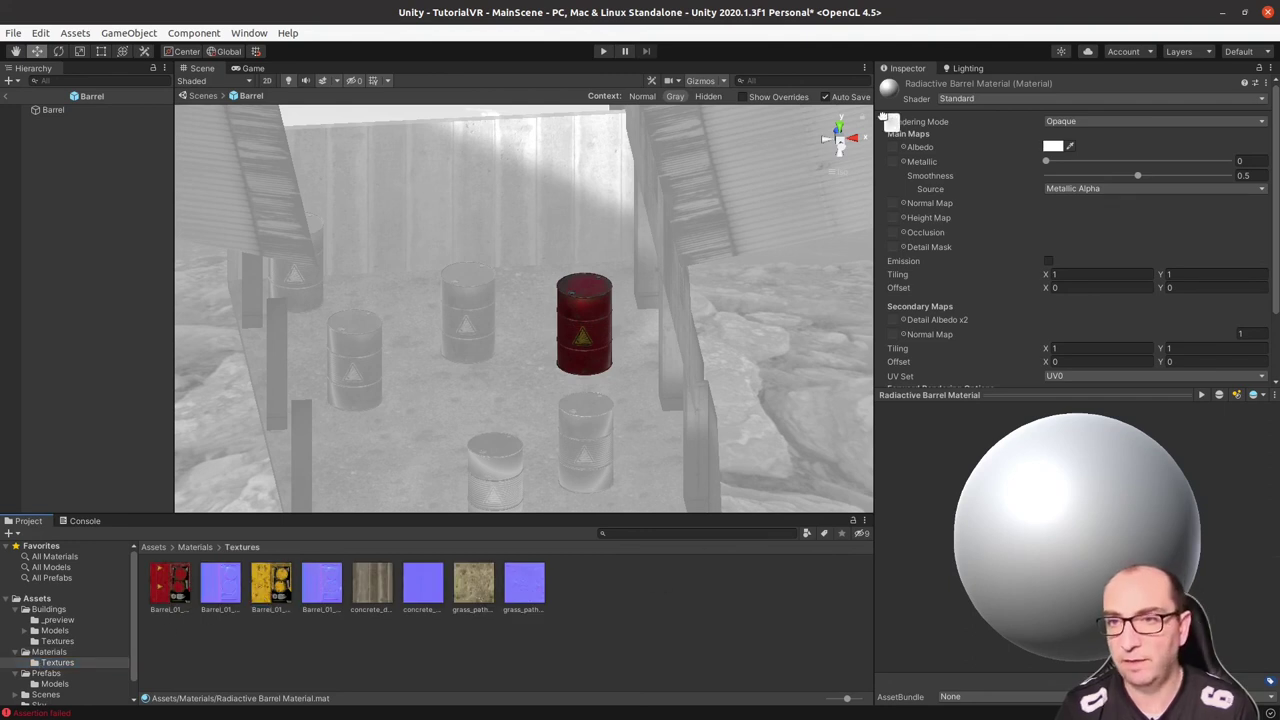
drag(863, 175, 892, 147)
drag(321, 585, 895, 164)
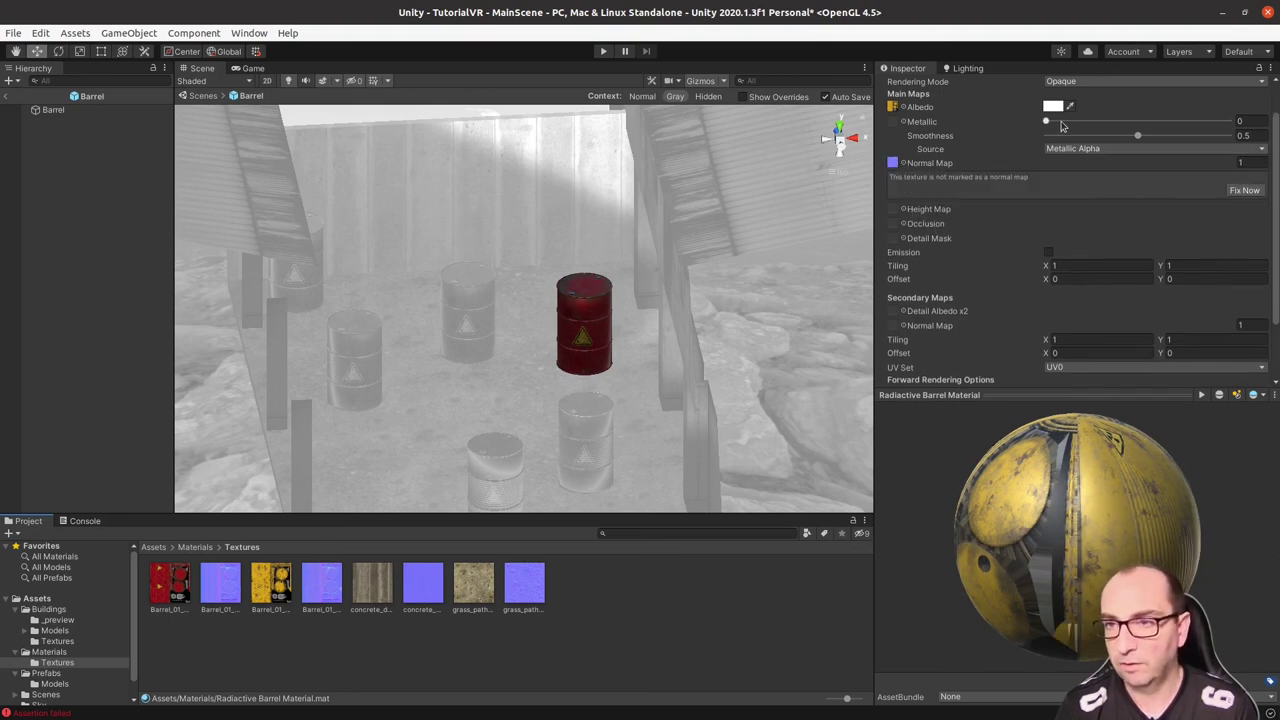
drag(1047, 121, 1163, 135)
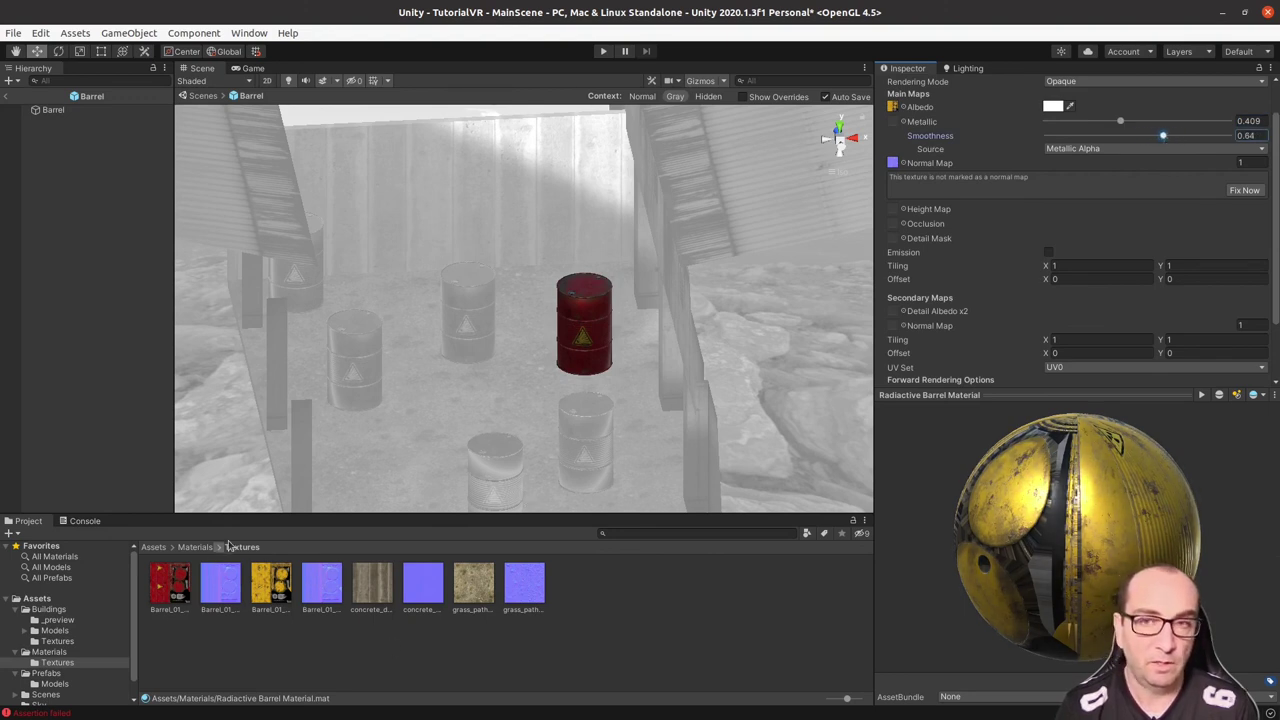
click(571, 334)
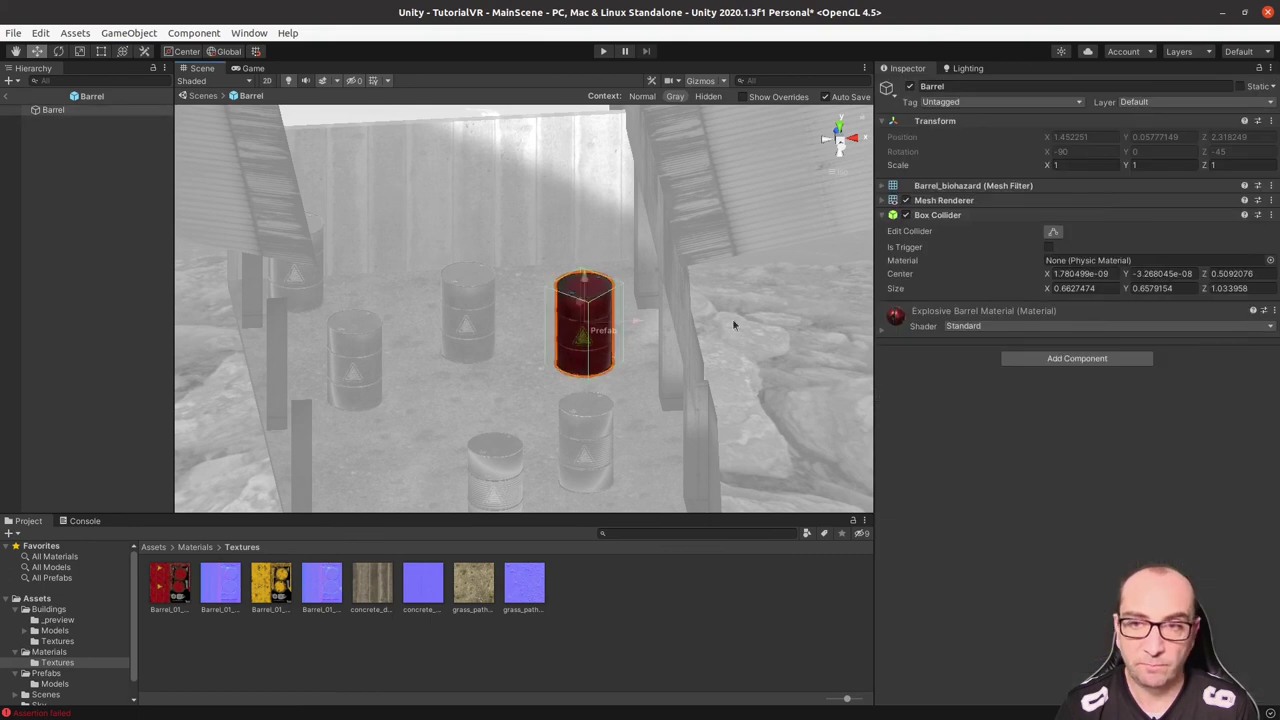
- Apply the yellow radiation texture to the prefab barrel, then return to MainScene
drag(270, 595, 570, 328)
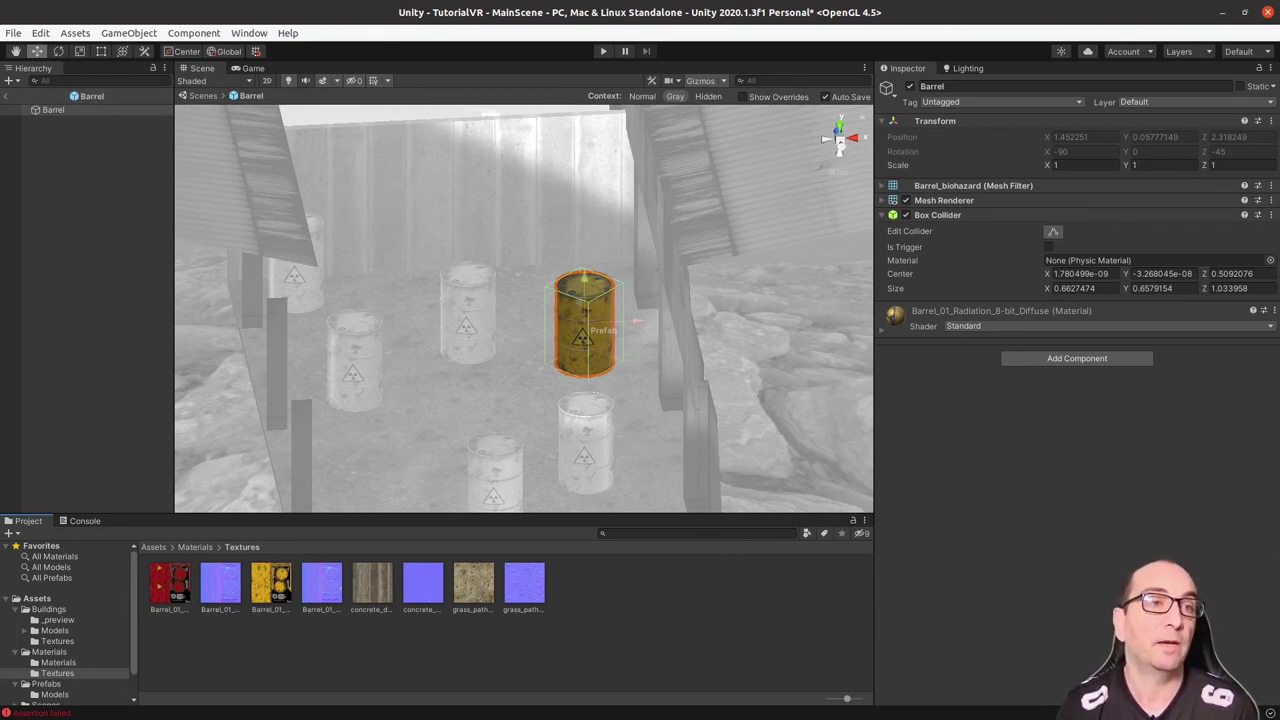
click(6, 96)
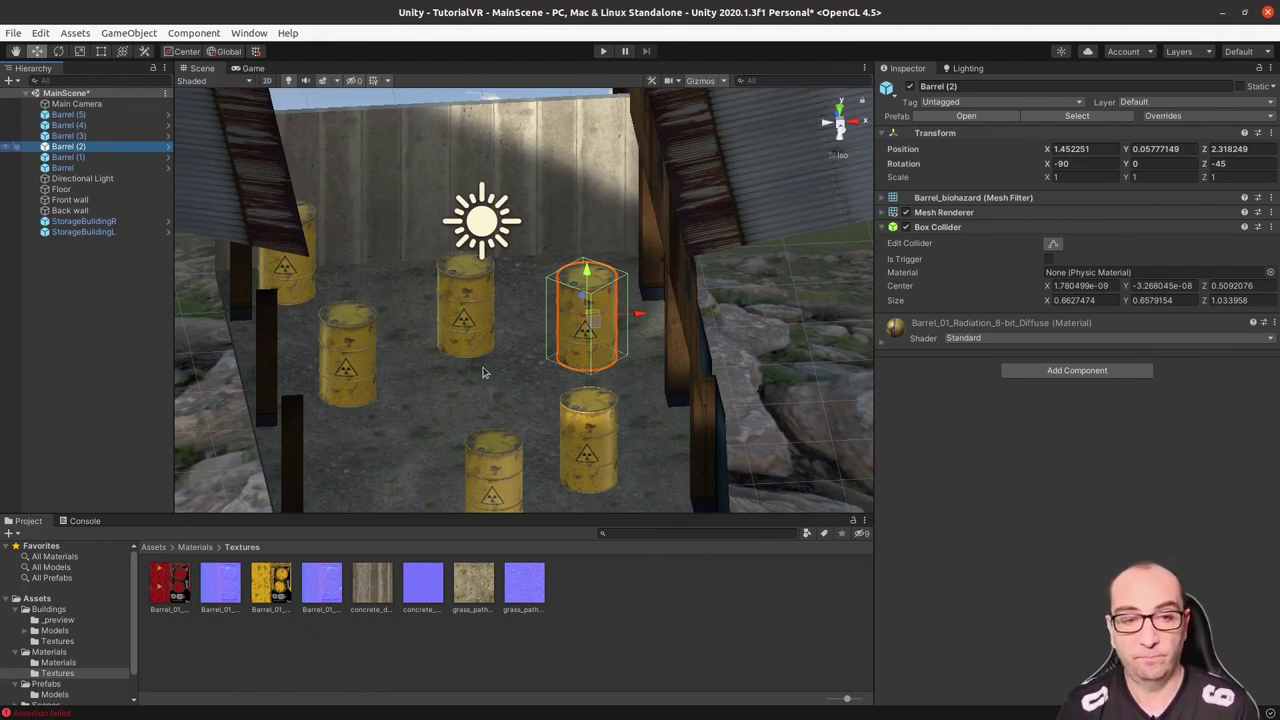
- Give Barrel (3) the red explosive texture and Apply All its overrides to the Barrel prefab
drag(170, 585, 588, 445)
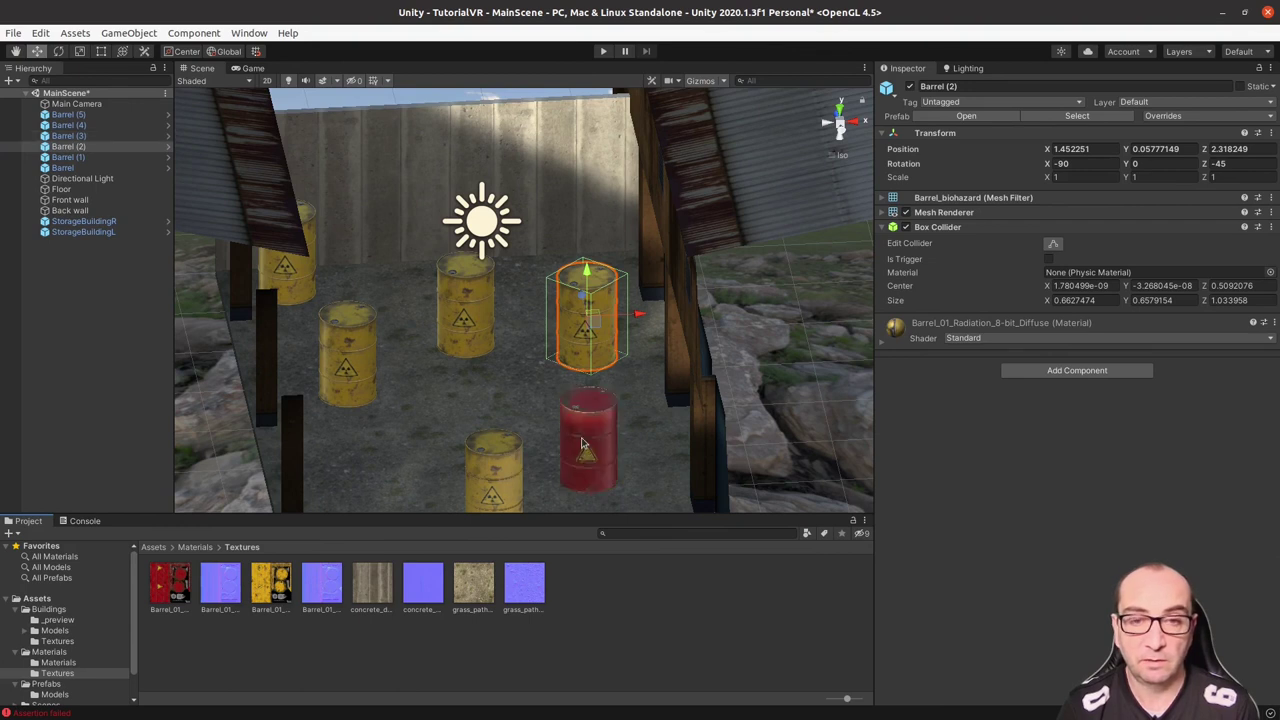
click(615, 456)
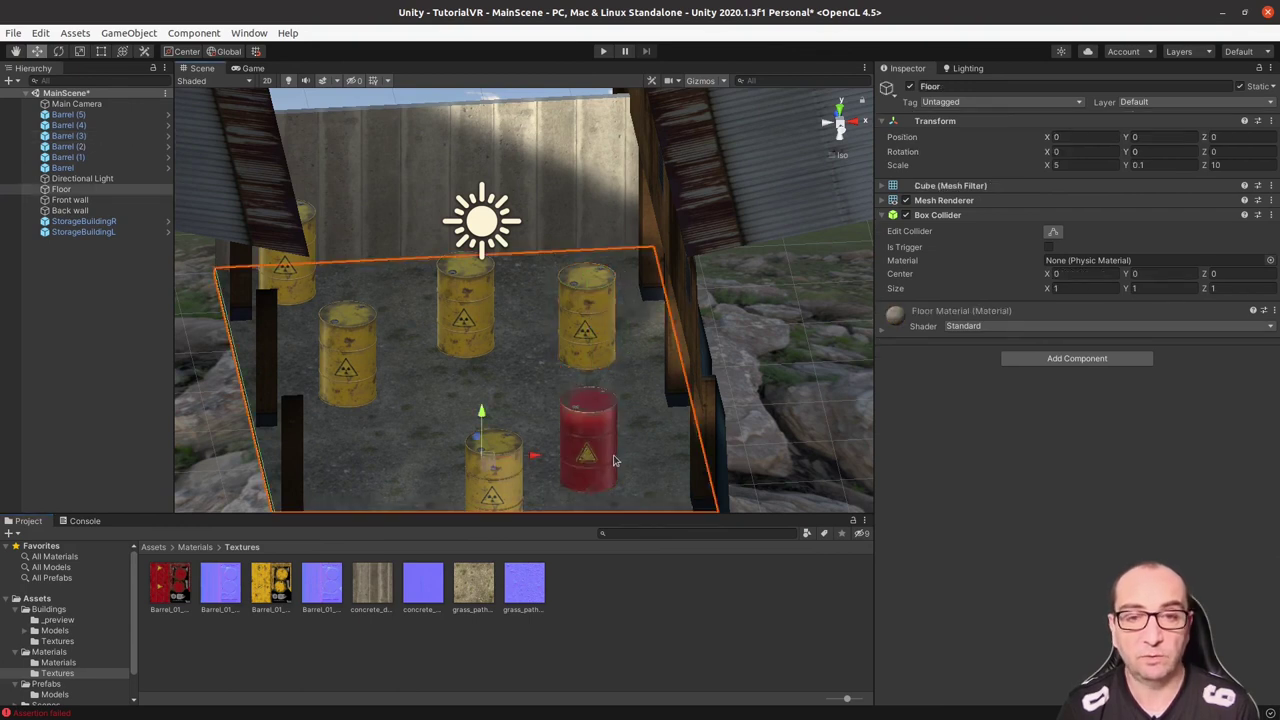
click(624, 466)
alt+drag(624, 466, 586, 400)
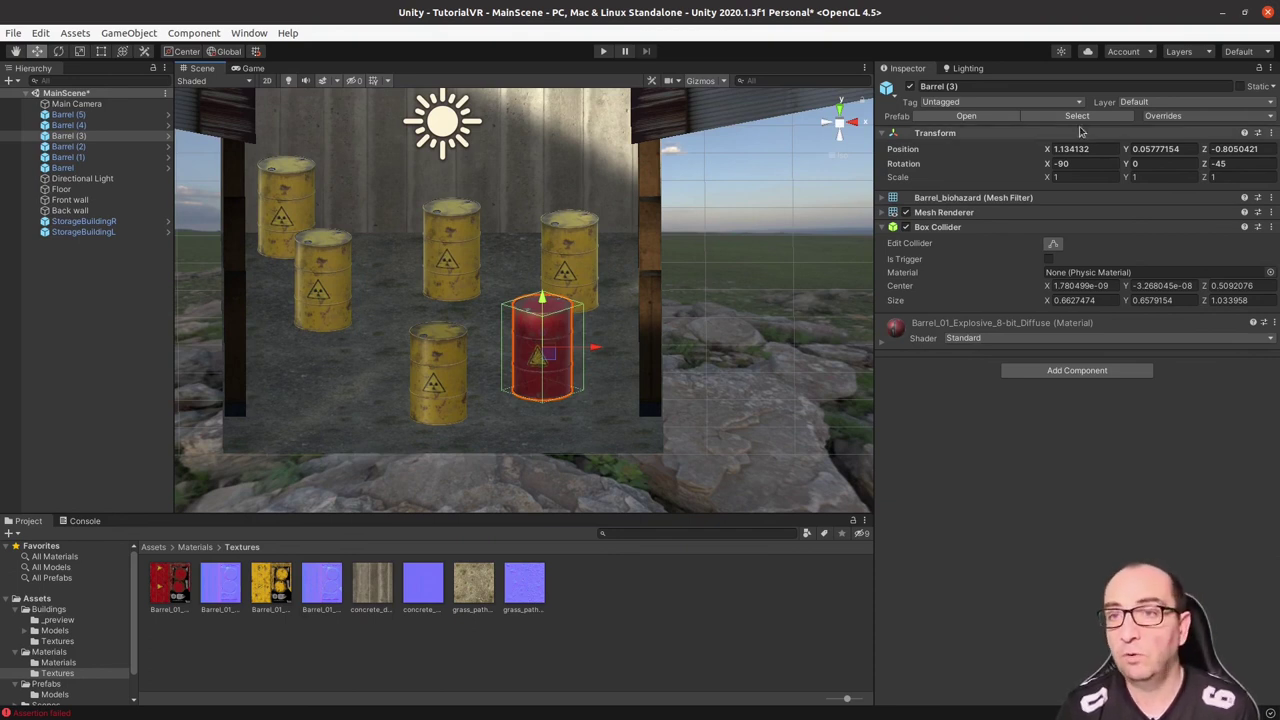
click(1194, 118)
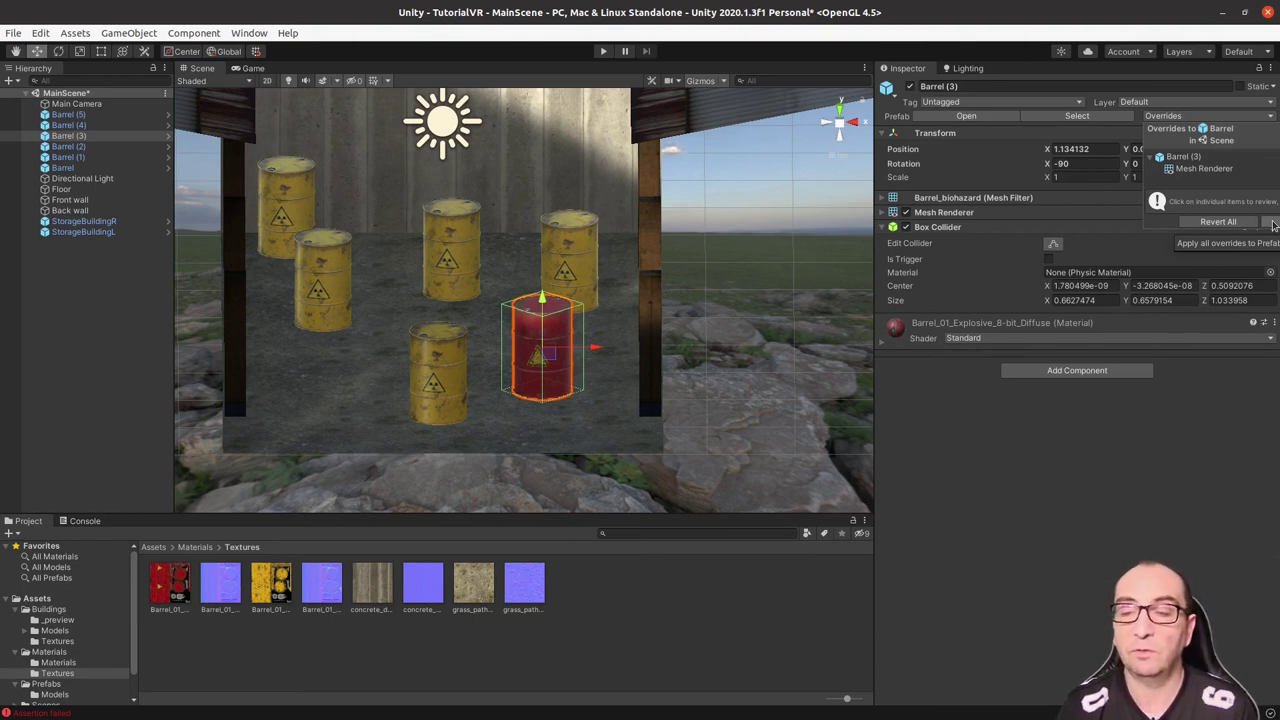
click(1273, 225)
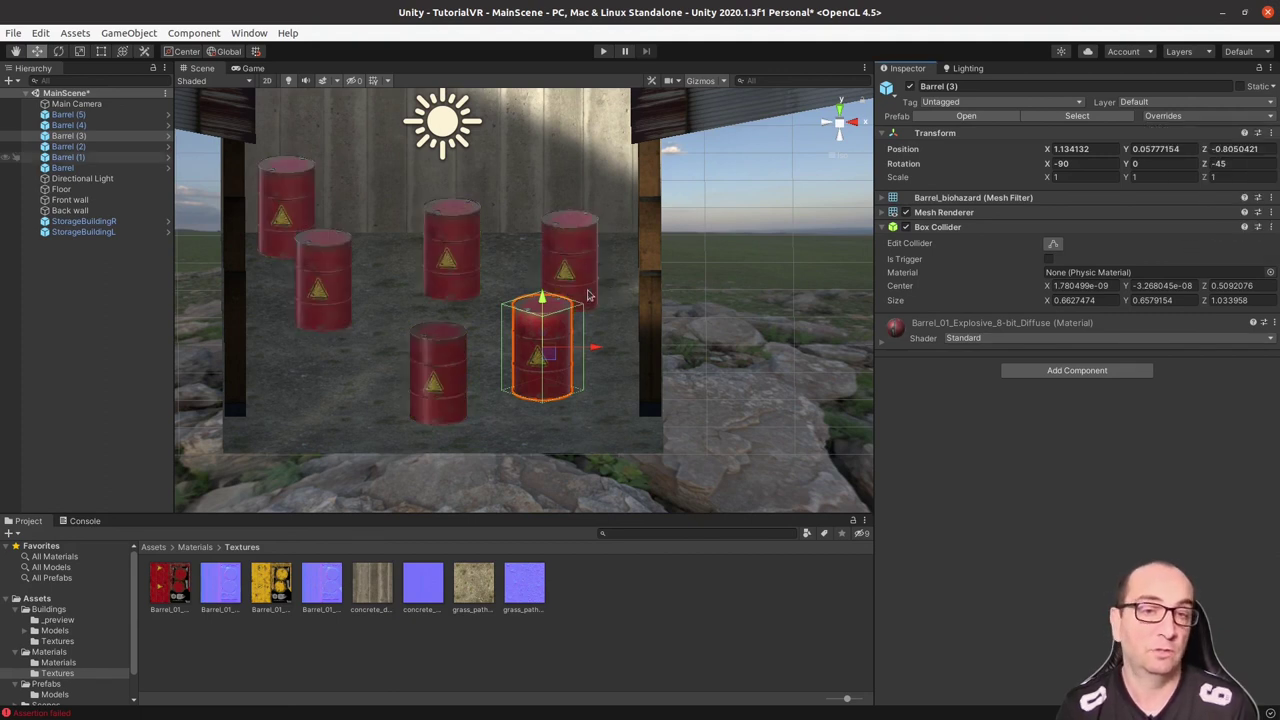
alt+drag(563, 266, 534, 329)
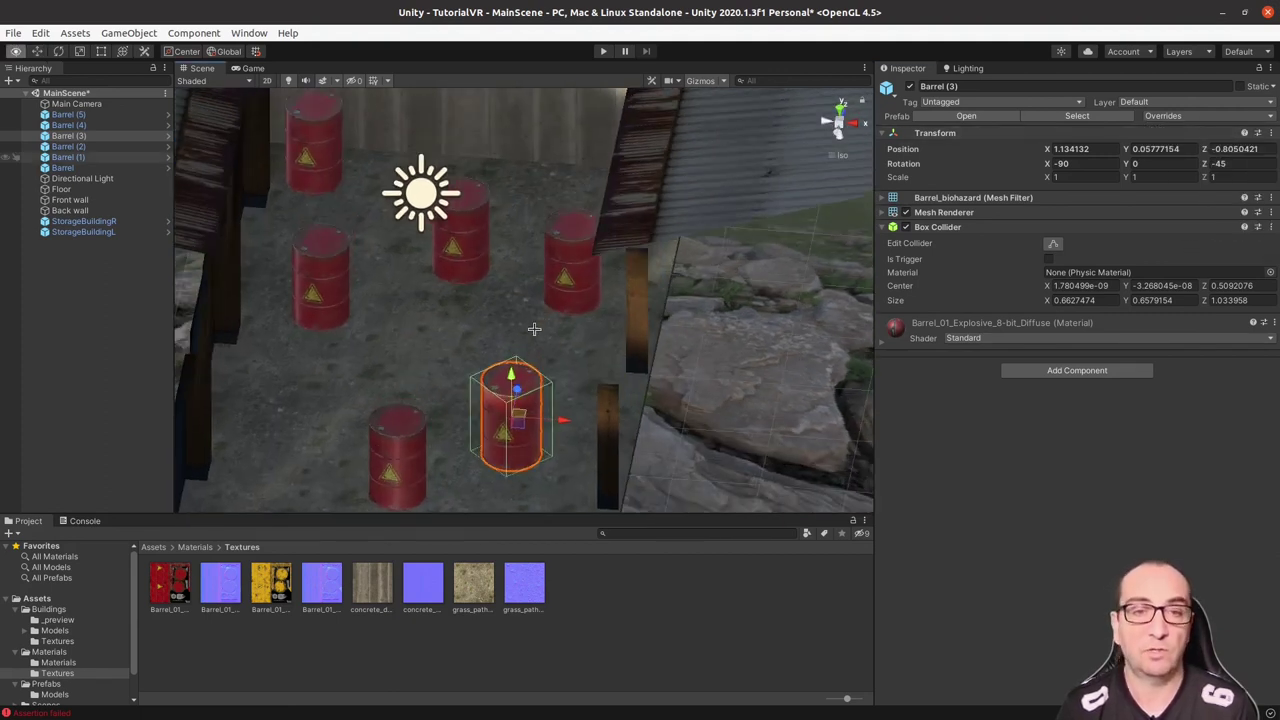
mouse_move(457, 309)
alt+mouse_down()
mouse_move(621, 307)
mouse_move(616, 292)
alt+mouse_up()
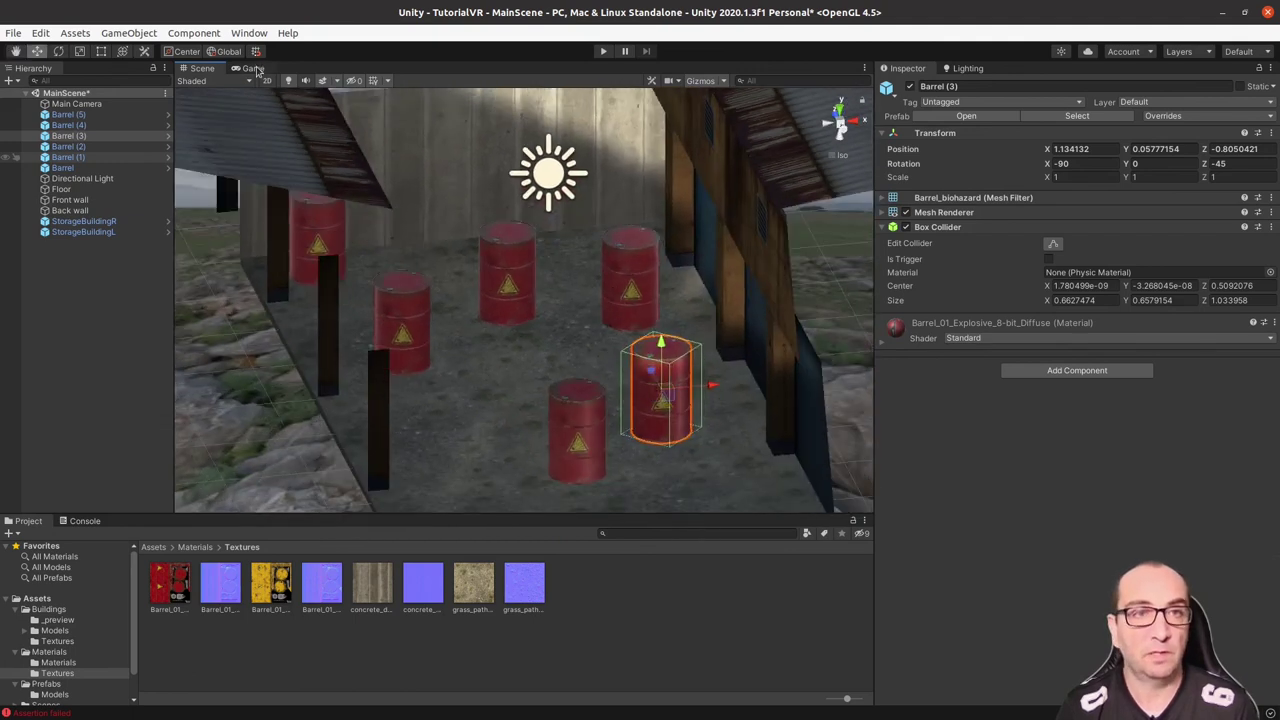
- In Game view, set Main Camera Position Y to 1.65 and Rotation X to 17.04
click(252, 68)
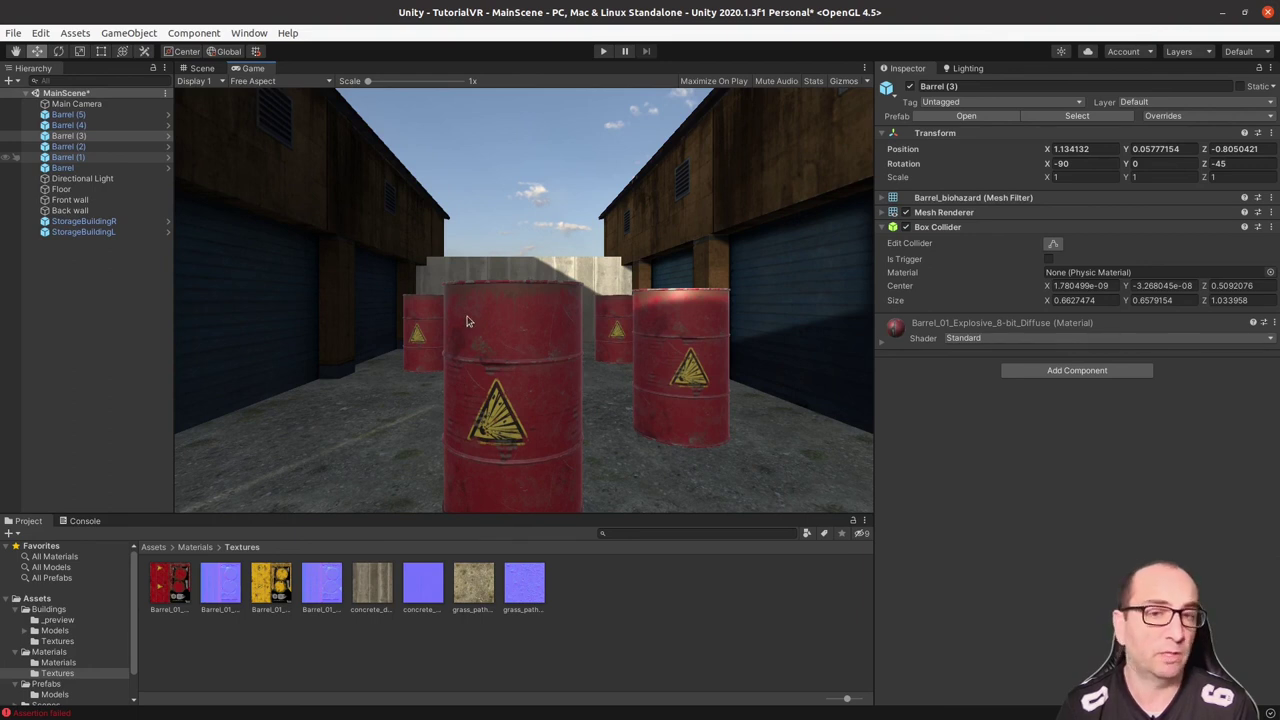
click(76, 104)
click(1160, 137)
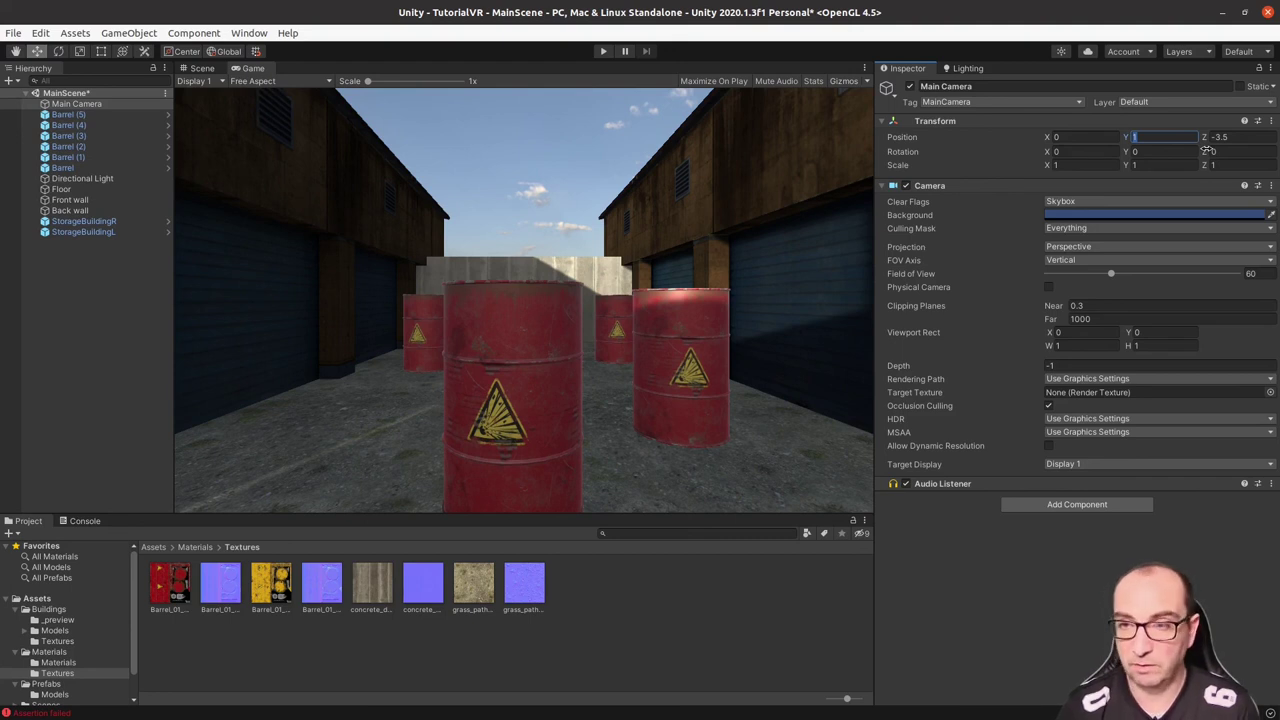
text(1.75)
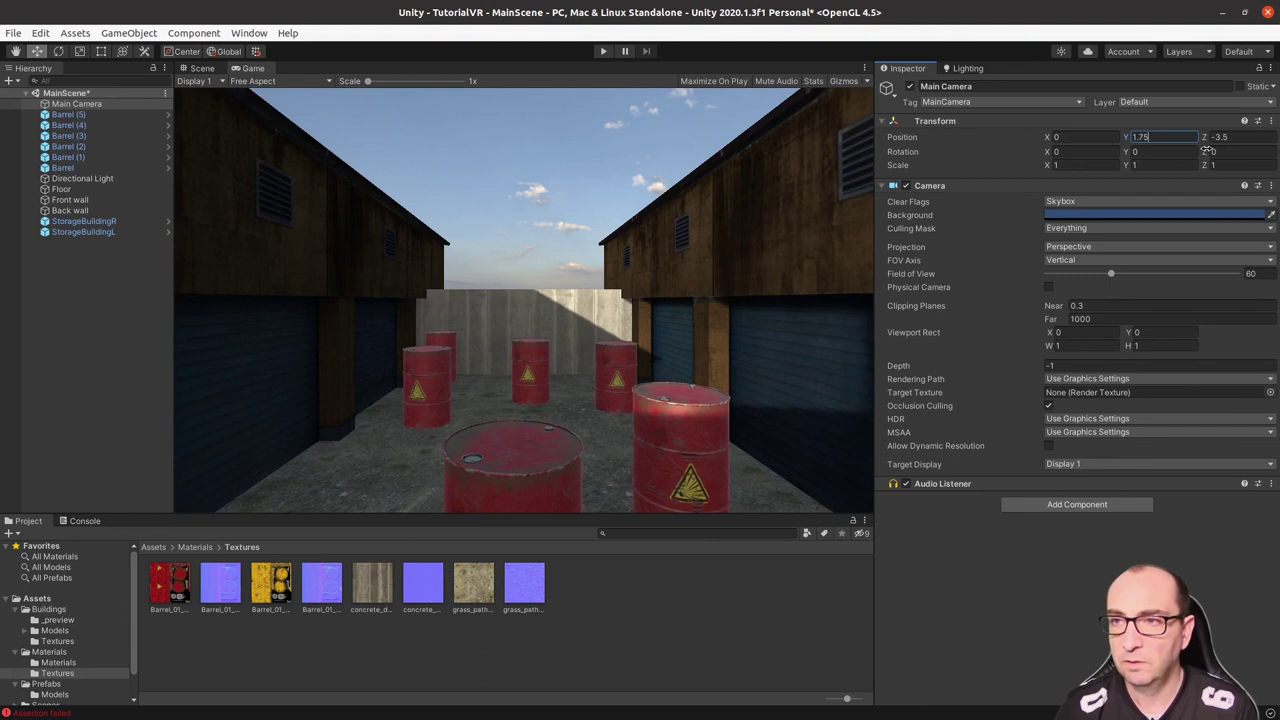
click(1048, 151)
drag(1046, 151, 1170, 101)
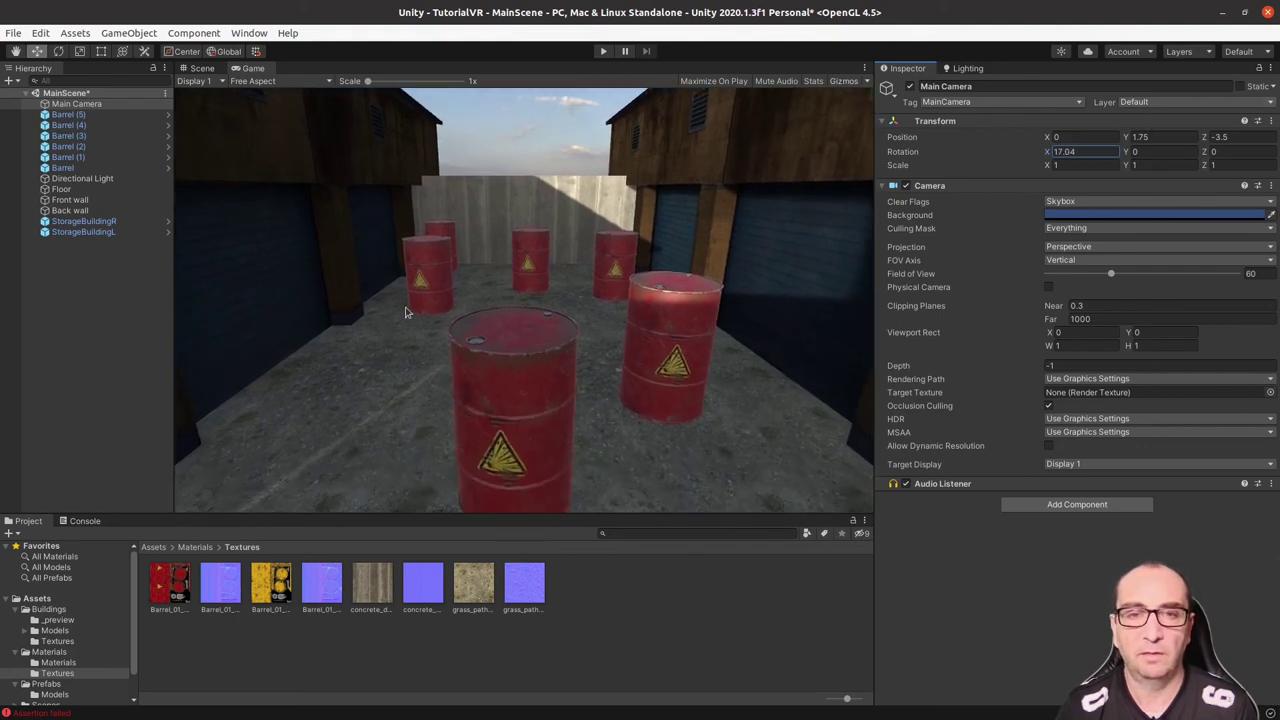
click(1166, 138)
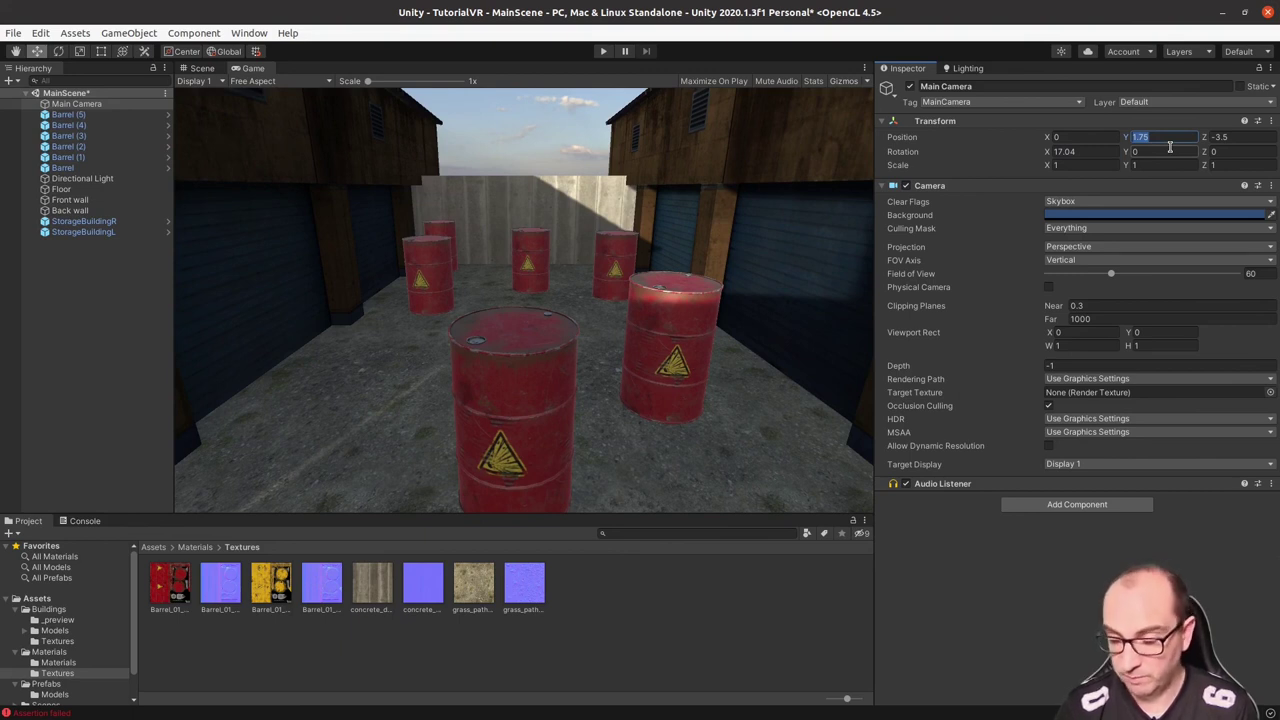
text(1)
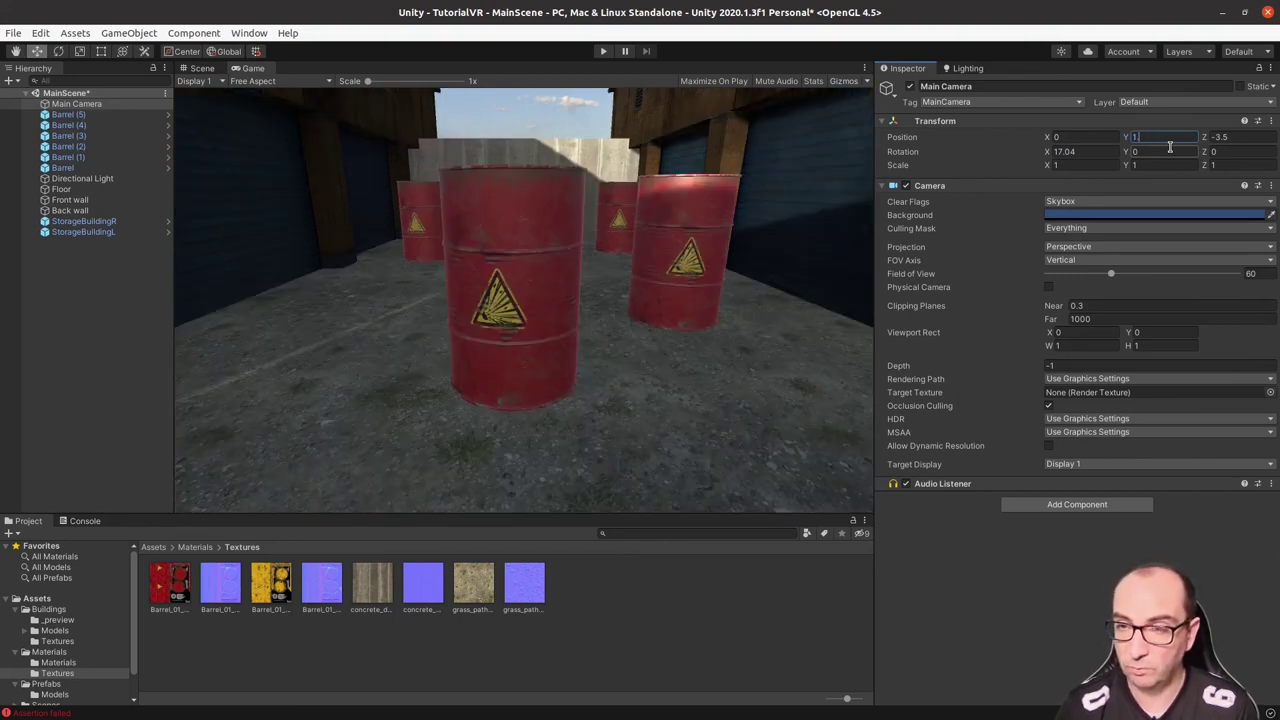
text(.65)
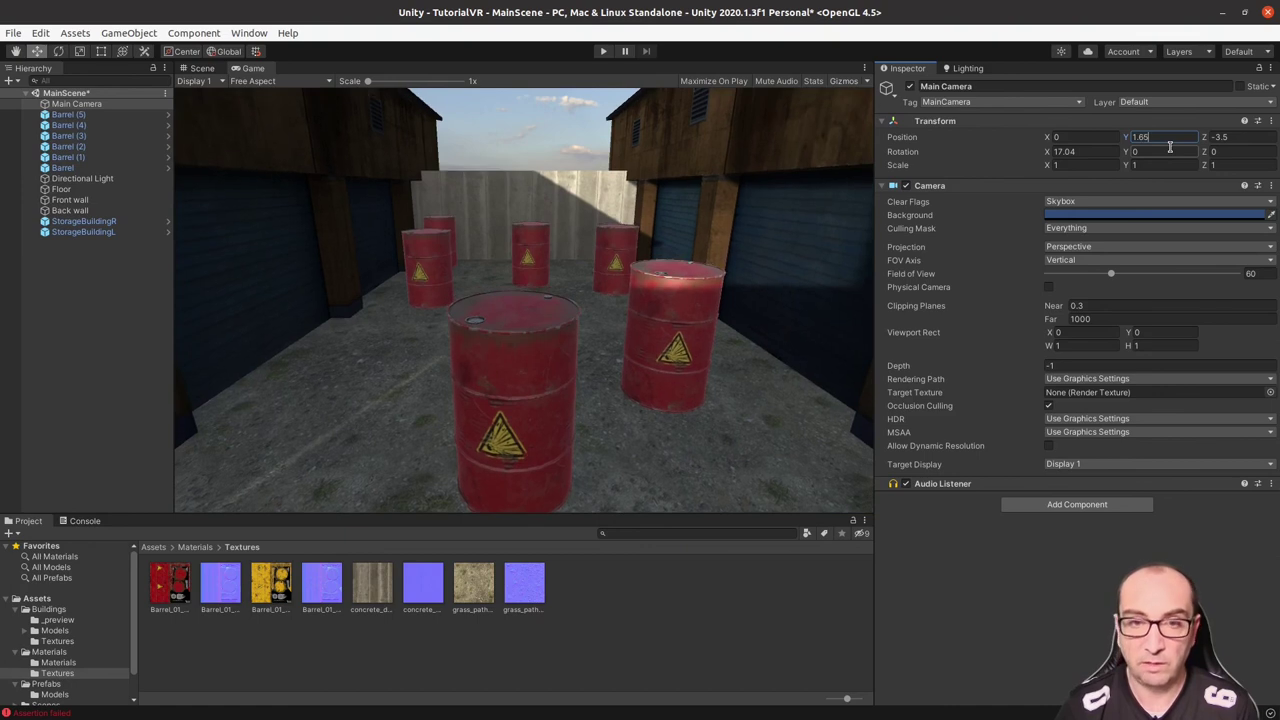